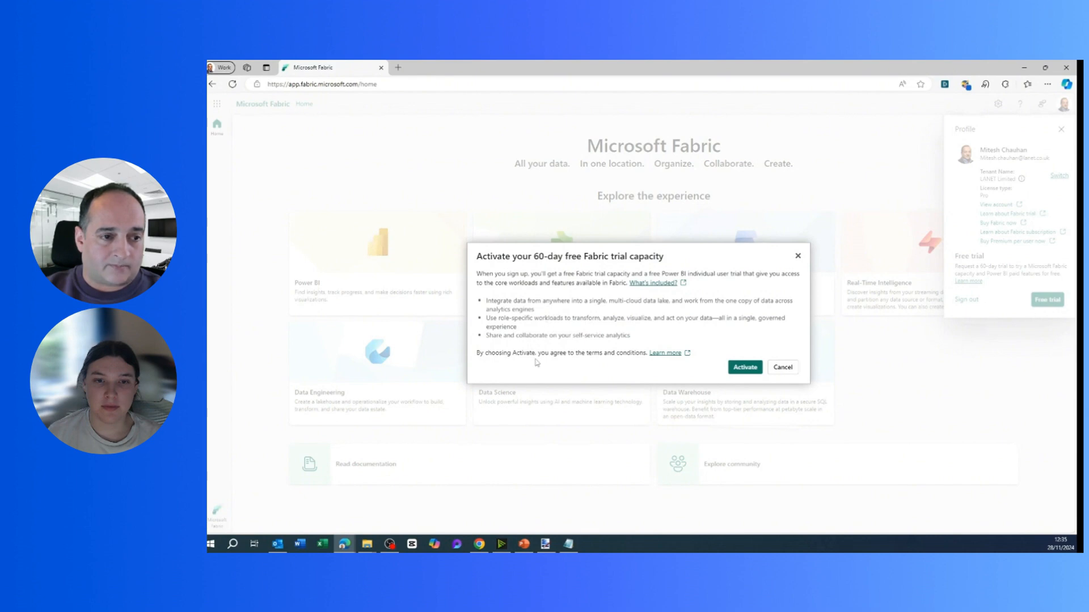
Activate the free Fabric trial with United Kingdom as the region, then open Settings from Home.
{"action": "left_click", "coordinate": [737, 367]}
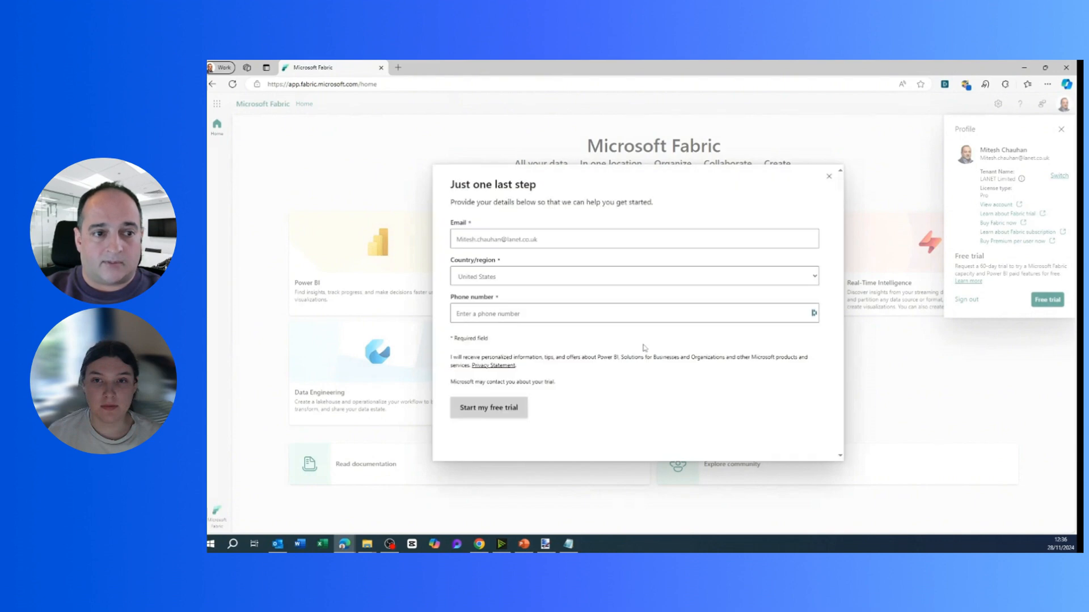
{"action": "left_click", "coordinate": [519, 277]}
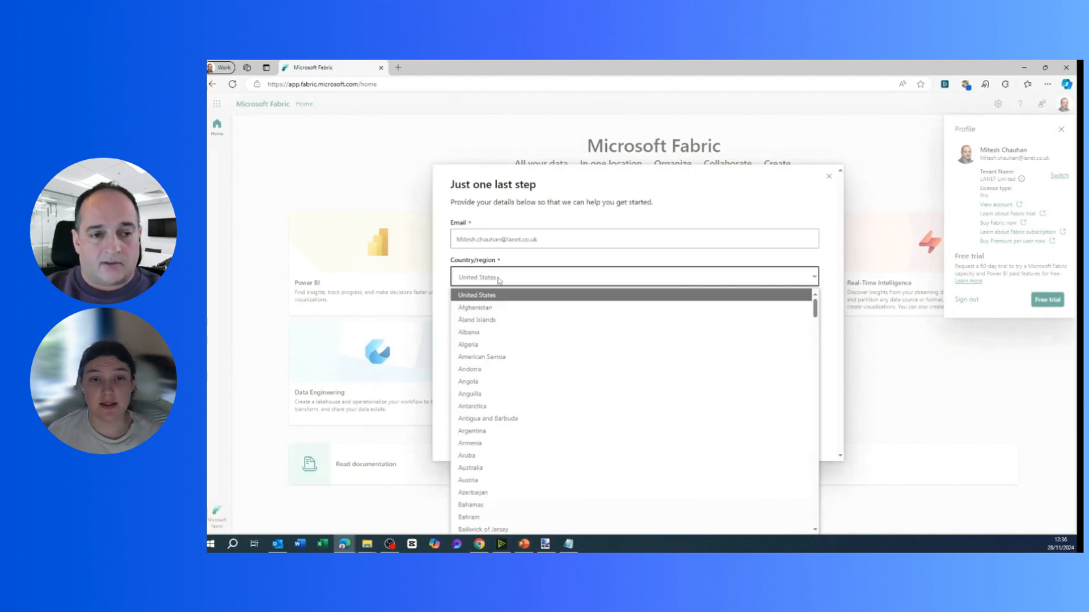
{"action": "scroll", "coordinate": [518, 306], "scroll_direction": "down", "scroll_amount": 20}
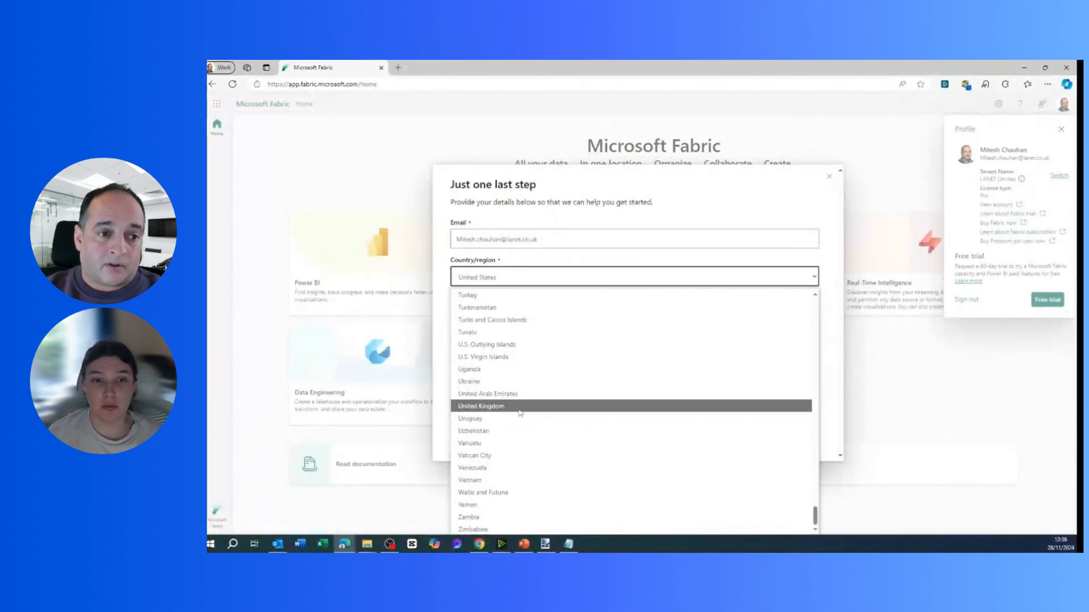
{"action": "left_click", "coordinate": [518, 404]}
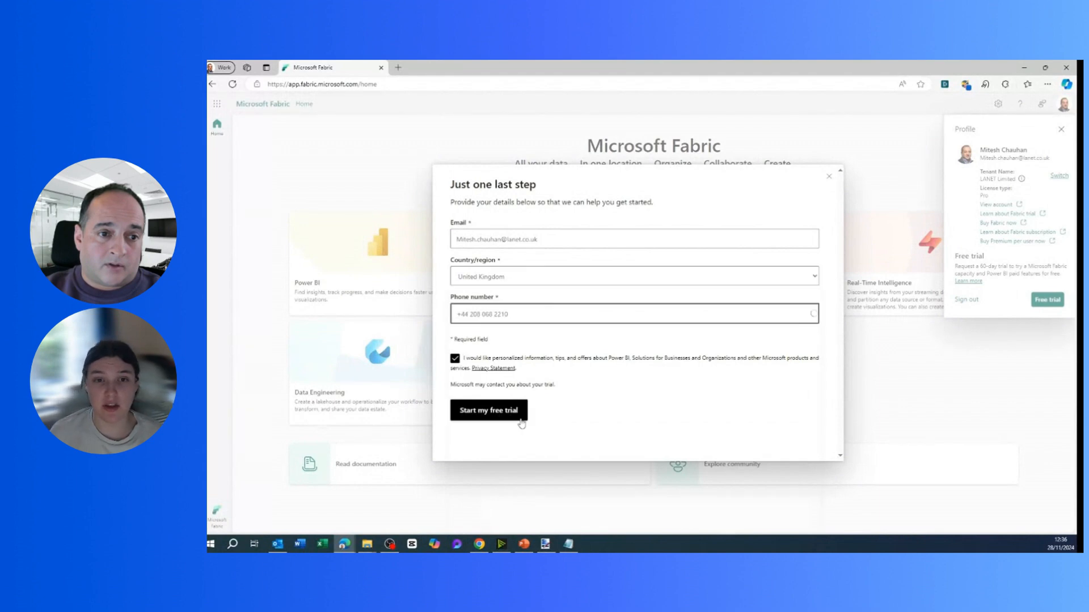
{"action": "left_click", "coordinate": [488, 410]}
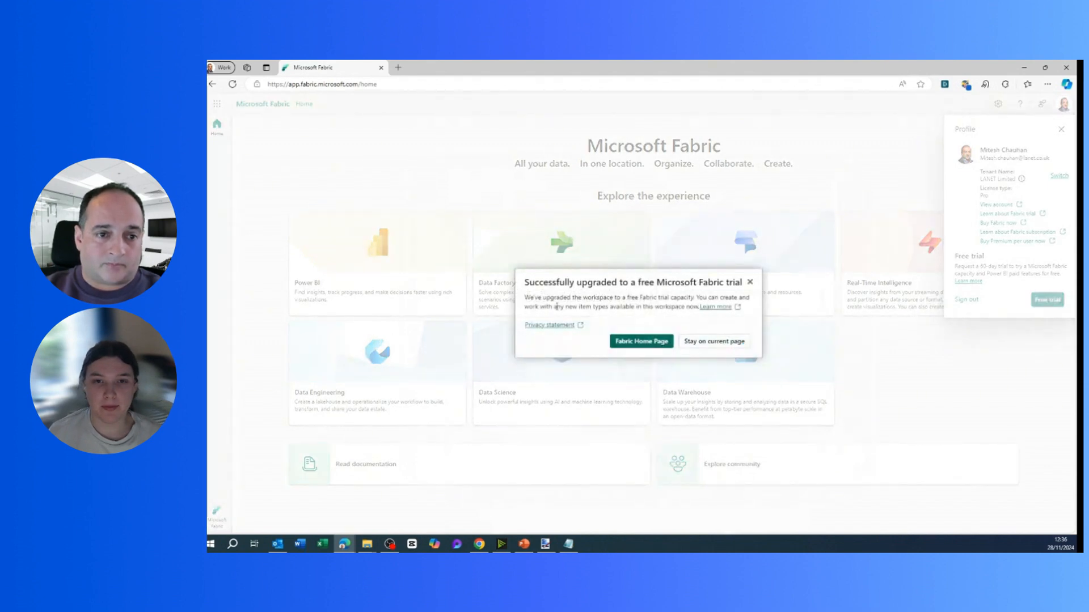
{"action": "left_click", "coordinate": [630, 342]}
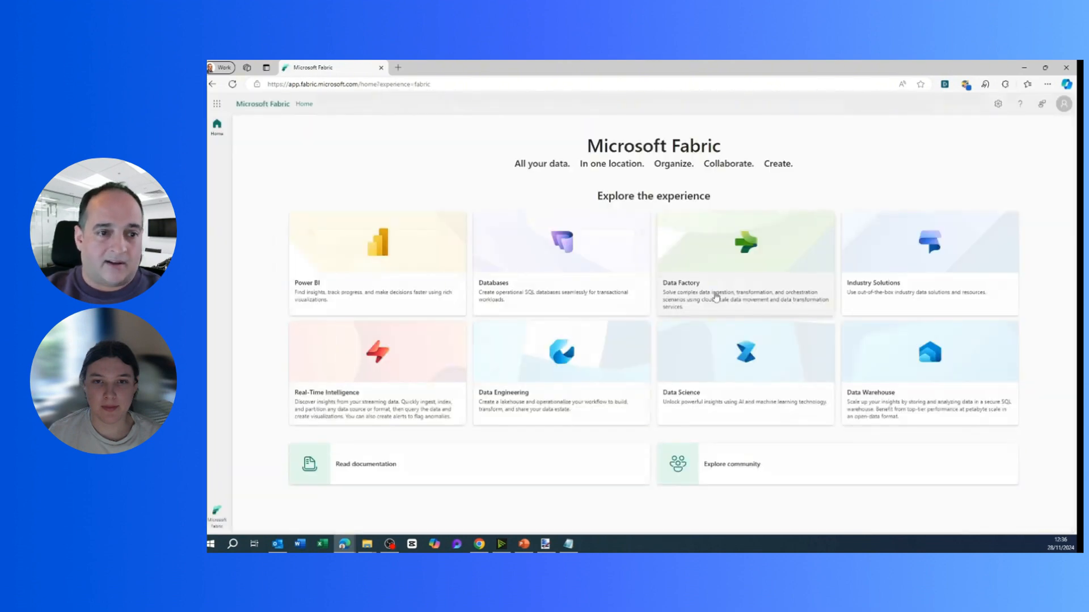
{"action": "left_click", "coordinate": [999, 106]}
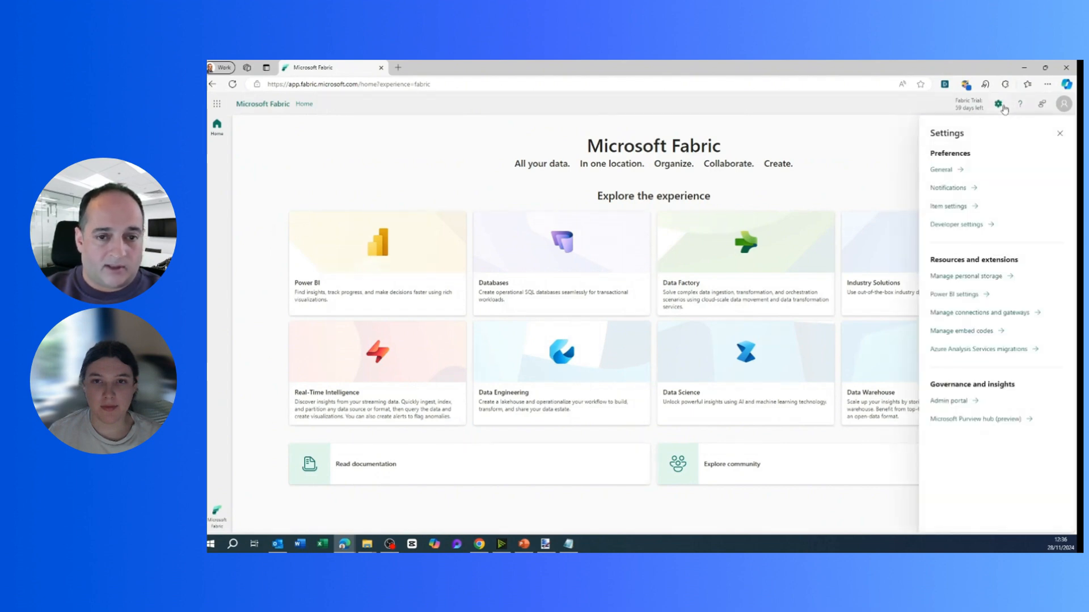
In Admin portal tenant settings, enable SQL Database (preview) for the entire organization and apply.
{"action": "left_click", "coordinate": [944, 401]}
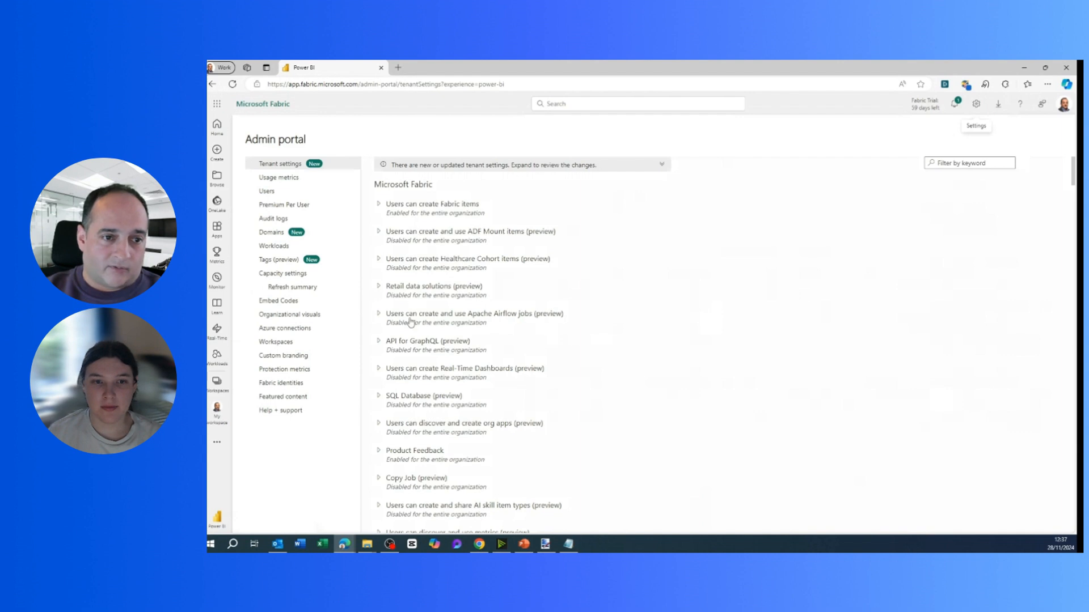
{"action": "left_click", "coordinate": [416, 397]}
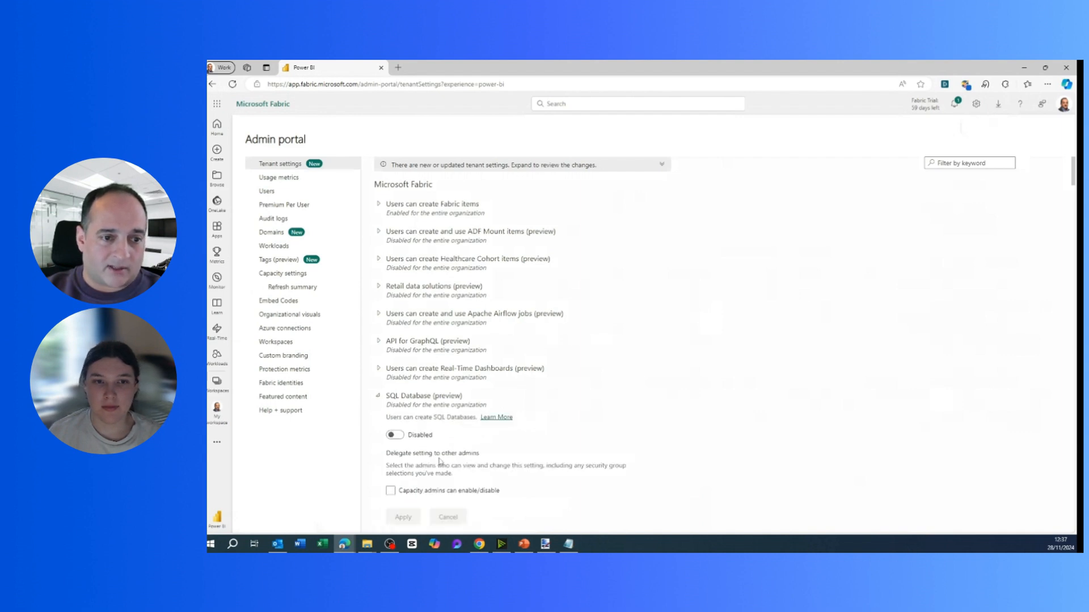
{"action": "left_click", "coordinate": [395, 435]}
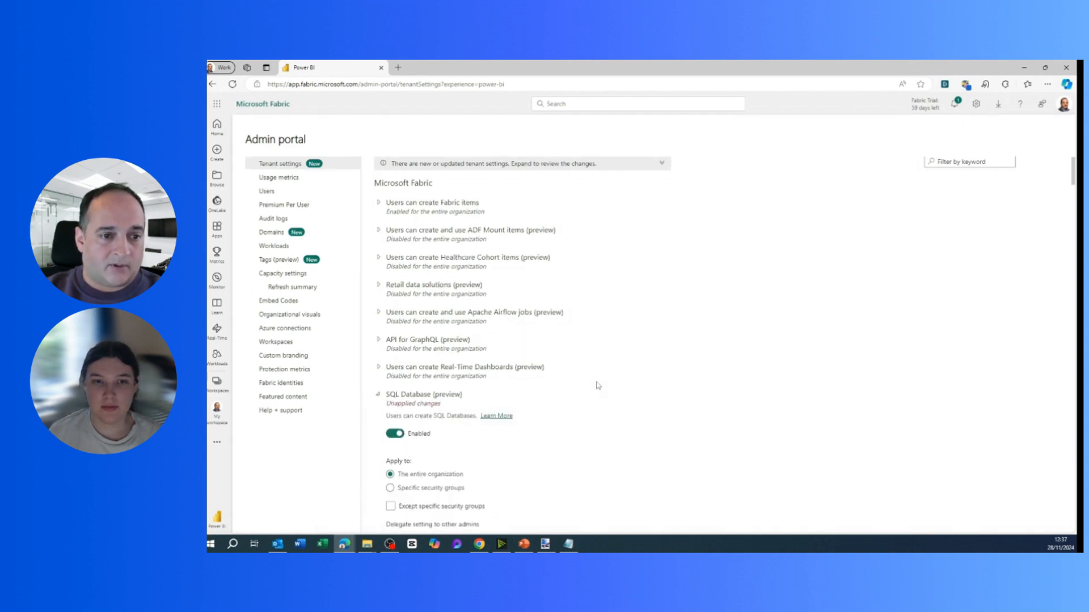
{"action": "scroll", "coordinate": [581, 396], "scroll_direction": "down", "scroll_amount": 3}
{"action": "left_click", "coordinate": [440, 320]}
{"action": "left_click", "coordinate": [466, 341]}
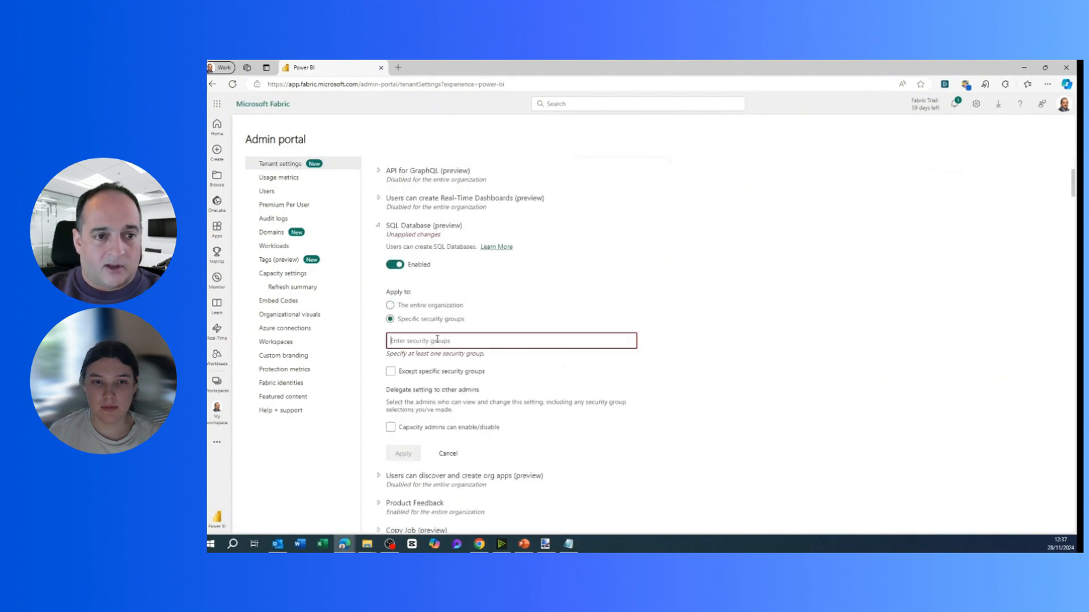
{"action": "type", "text": "azure"}
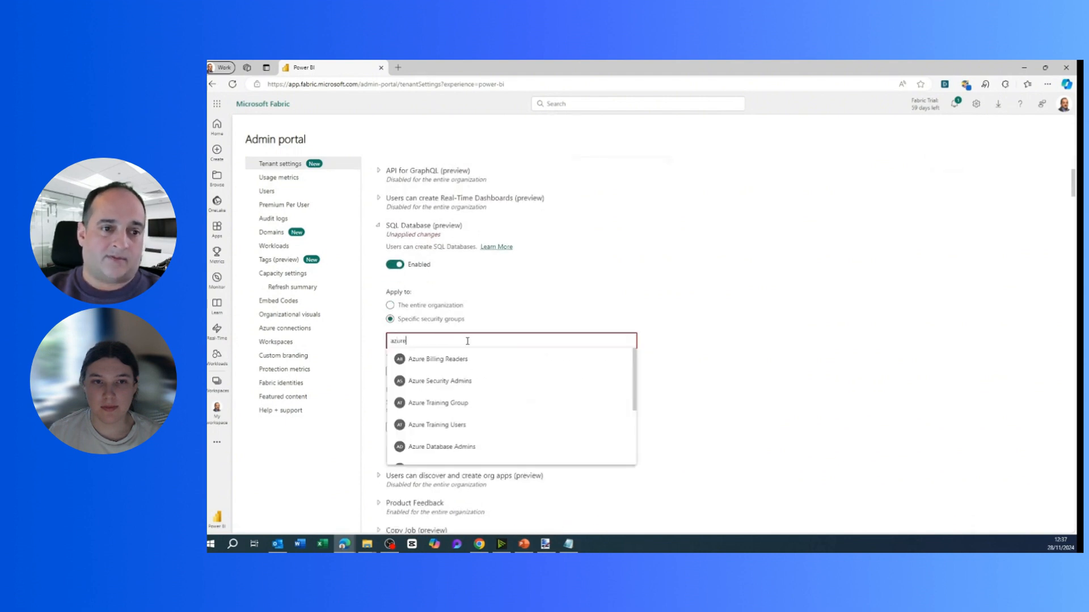
{"action": "left_click", "coordinate": [450, 447]}
{"action": "scroll", "coordinate": [612, 424], "scroll_direction": "down", "scroll_amount": 1}
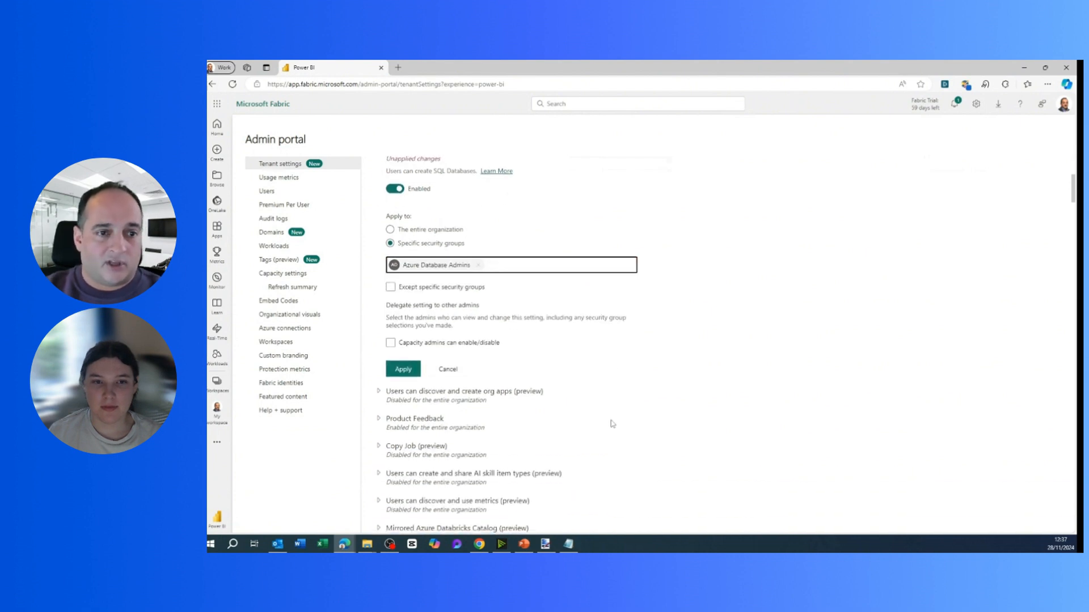
{"action": "left_click", "coordinate": [448, 232]}
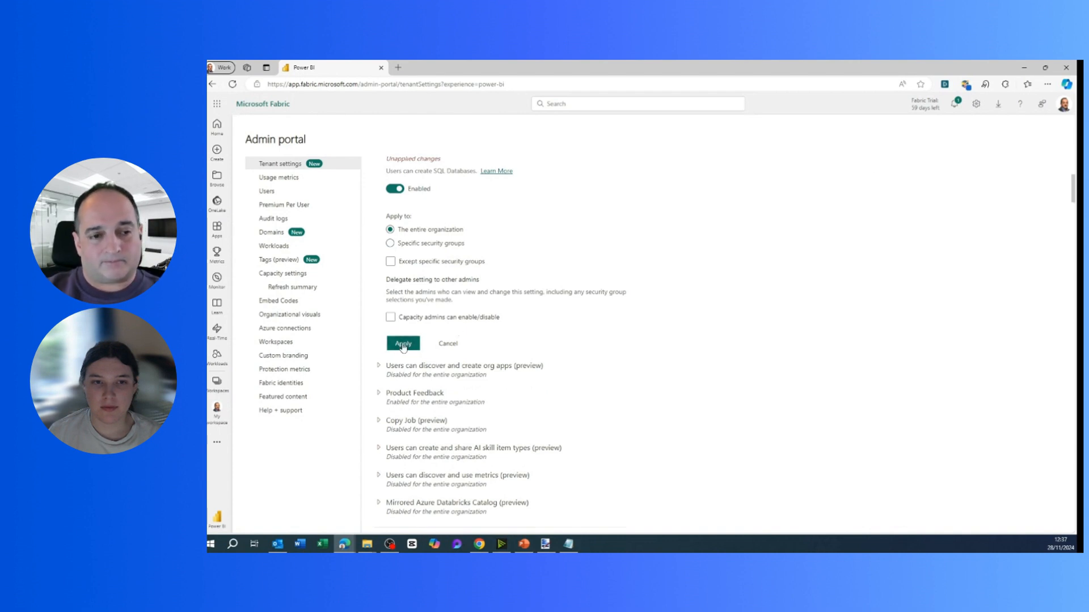
{"action": "left_click", "coordinate": [402, 345]}
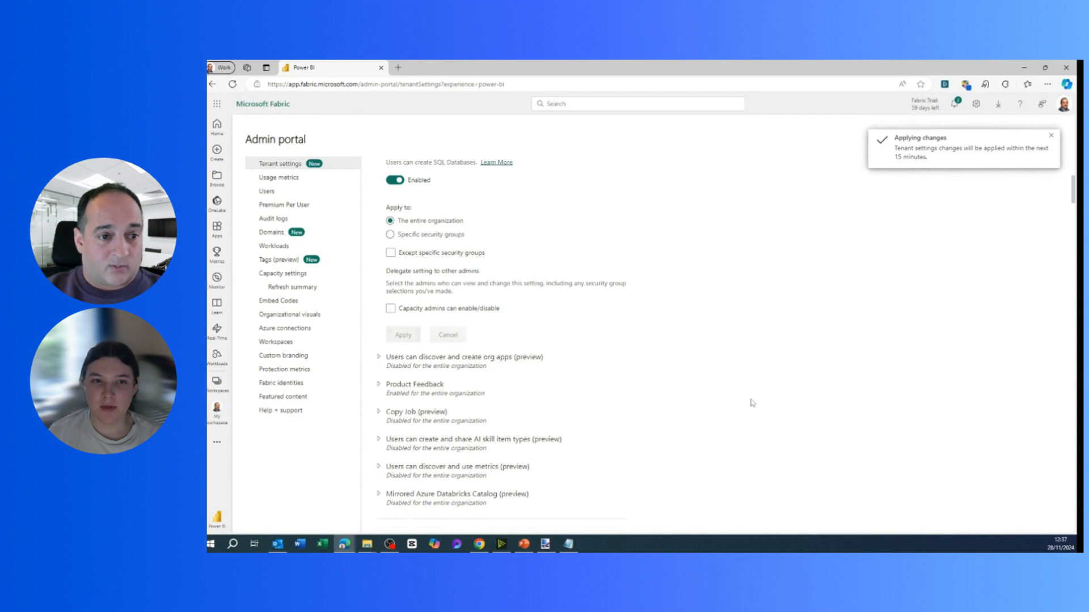
{"action": "scroll", "coordinate": [752, 403], "scroll_direction": "up", "scroll_amount": 5}
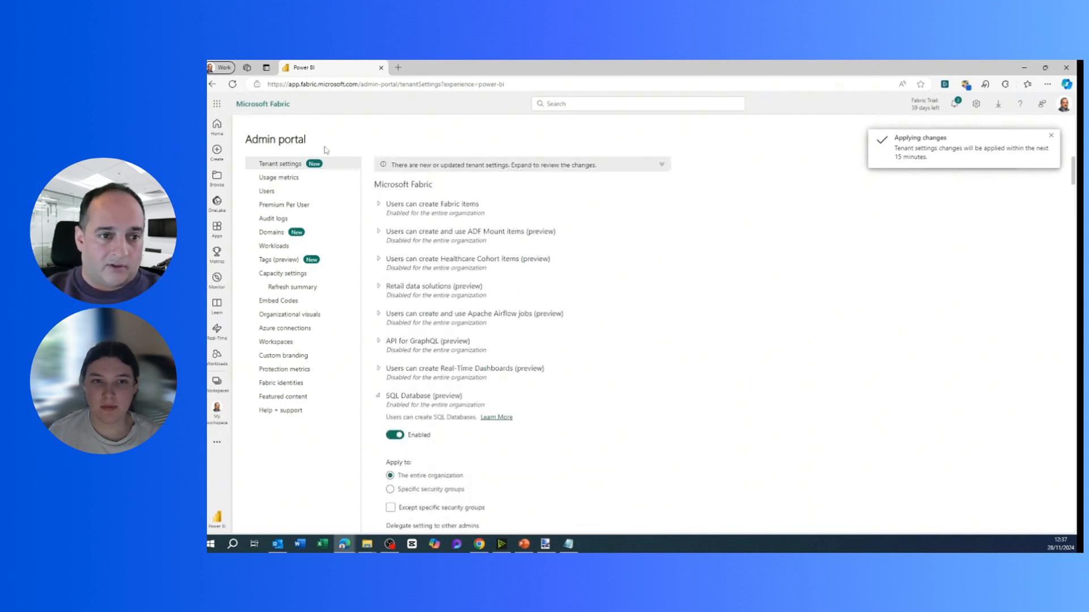
Open My workspace from the left rail.
{"action": "left_click", "coordinate": [218, 409]}
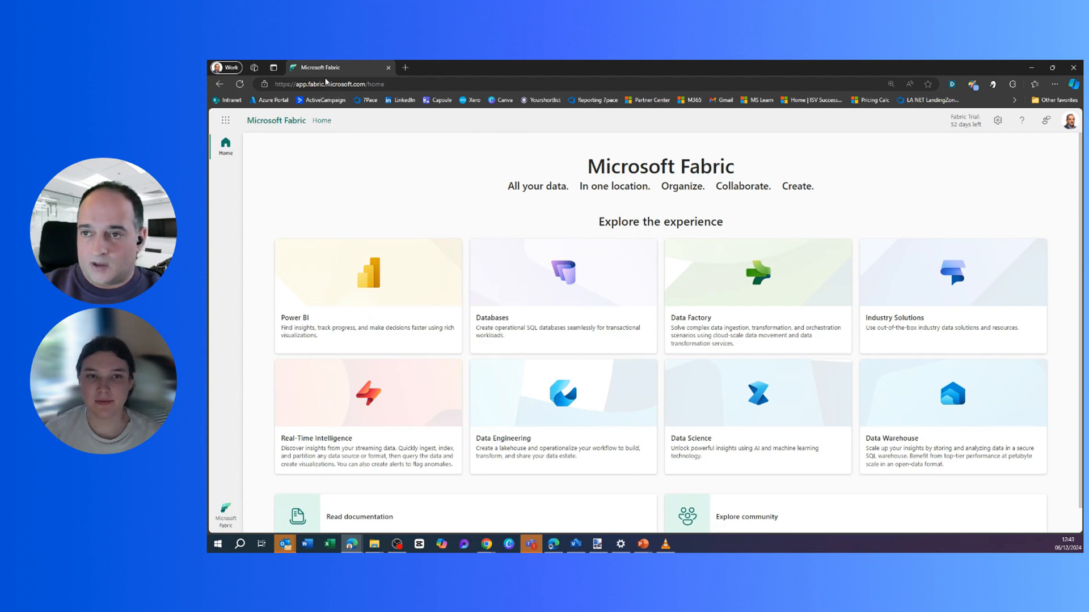
From the Databases experience, create a workspace named 'LA NET Demo Workspace'.
{"action": "left_click", "coordinate": [575, 273]}
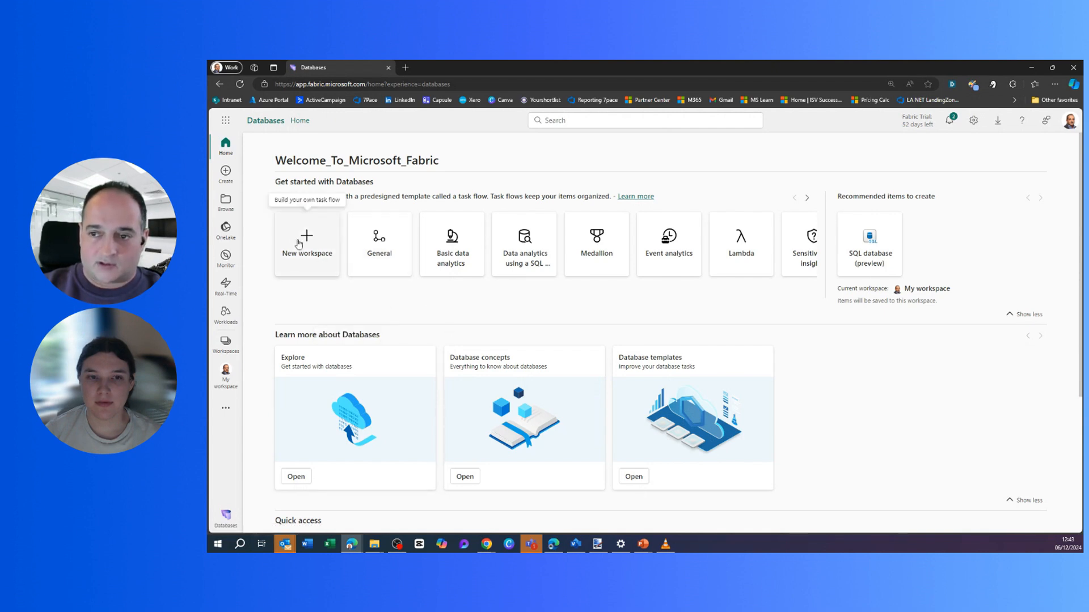
{"action": "left_click", "coordinate": [305, 237]}
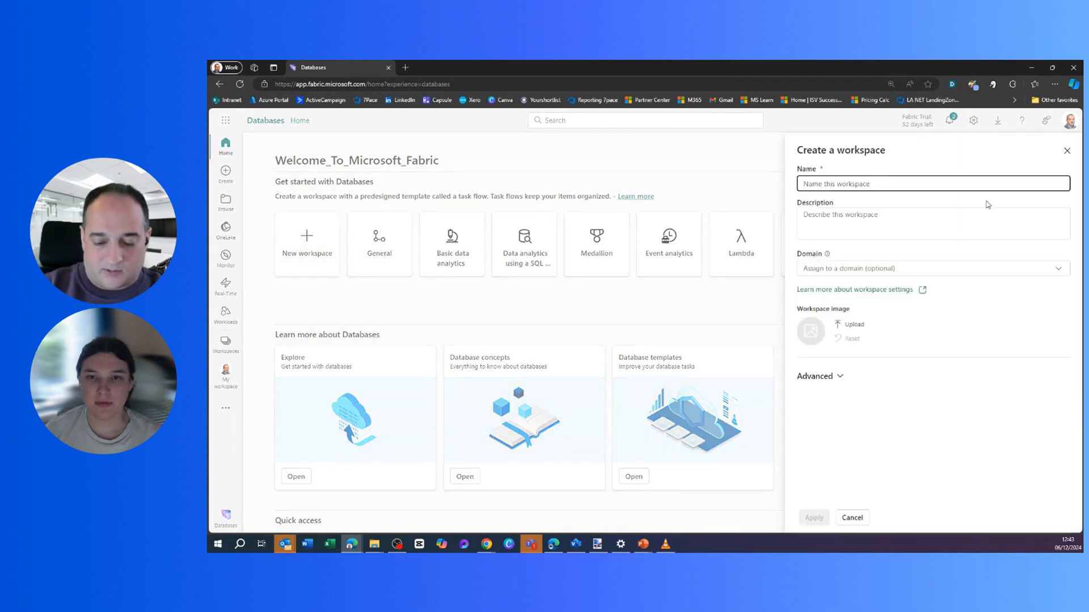
{"action": "type", "text": "LA NET Dmeo"}
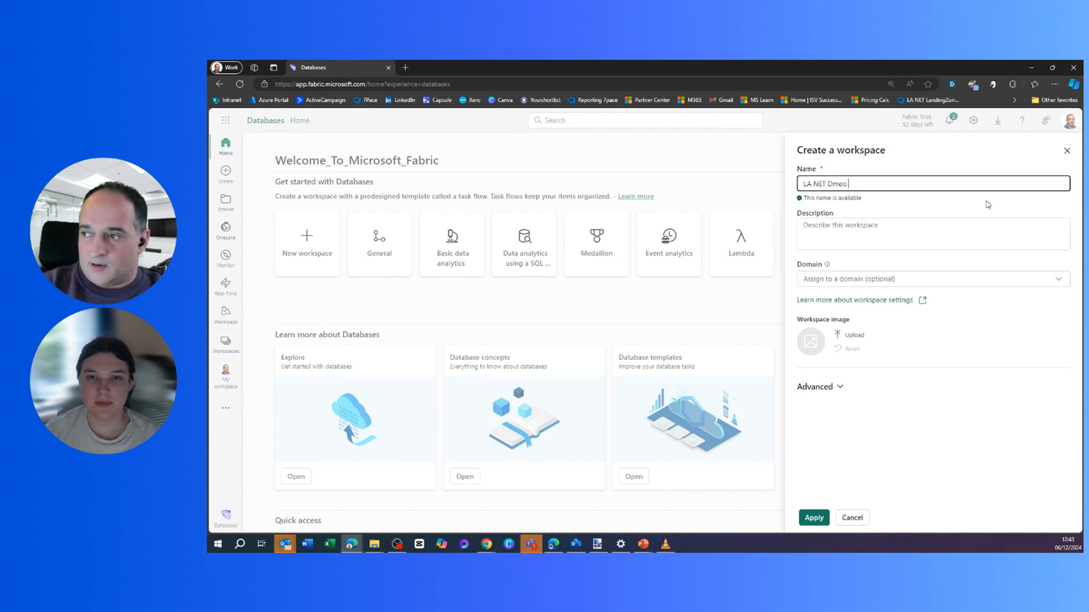
{"action": "key", "text": "BackSpace"}
{"action": "key", "text": "BackSpace"}
{"action": "key", "text": "BackSpace"}
{"action": "key", "text": "BackSpace"}
{"action": "type", "text": "Demo Workspac"}
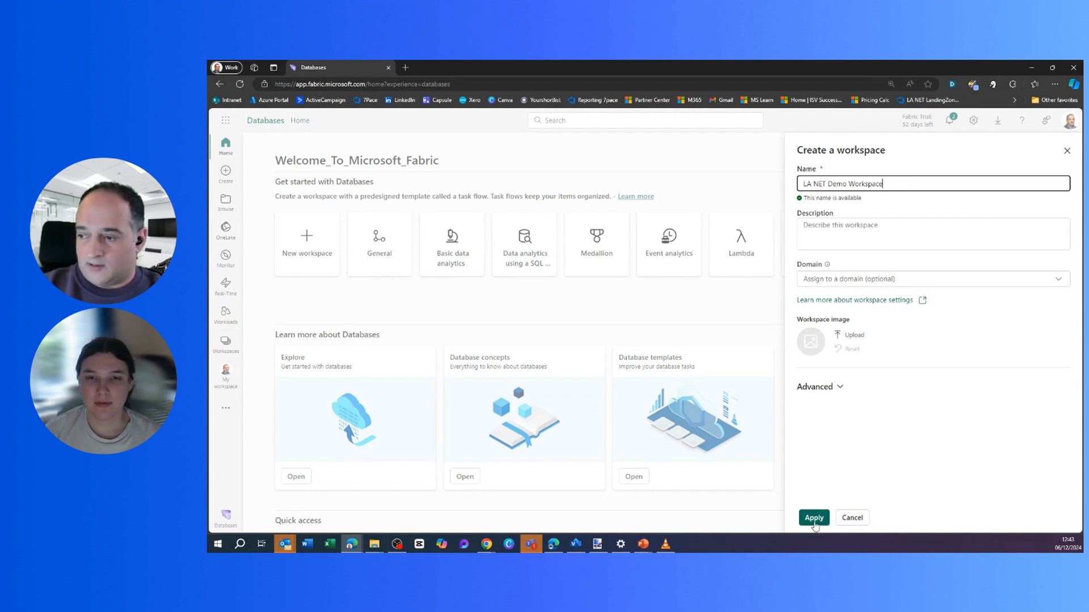
{"action": "left_click", "coordinate": [813, 517]}
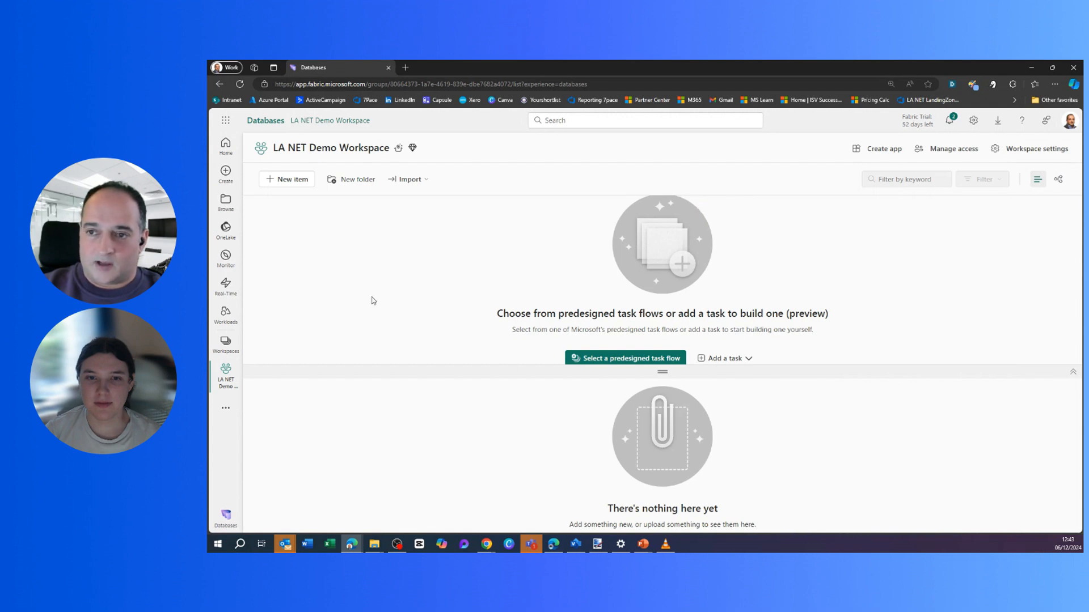
Add a new SQL database (preview) item named DemoSQLDB to the workspace.
{"action": "left_click", "coordinate": [271, 181]}
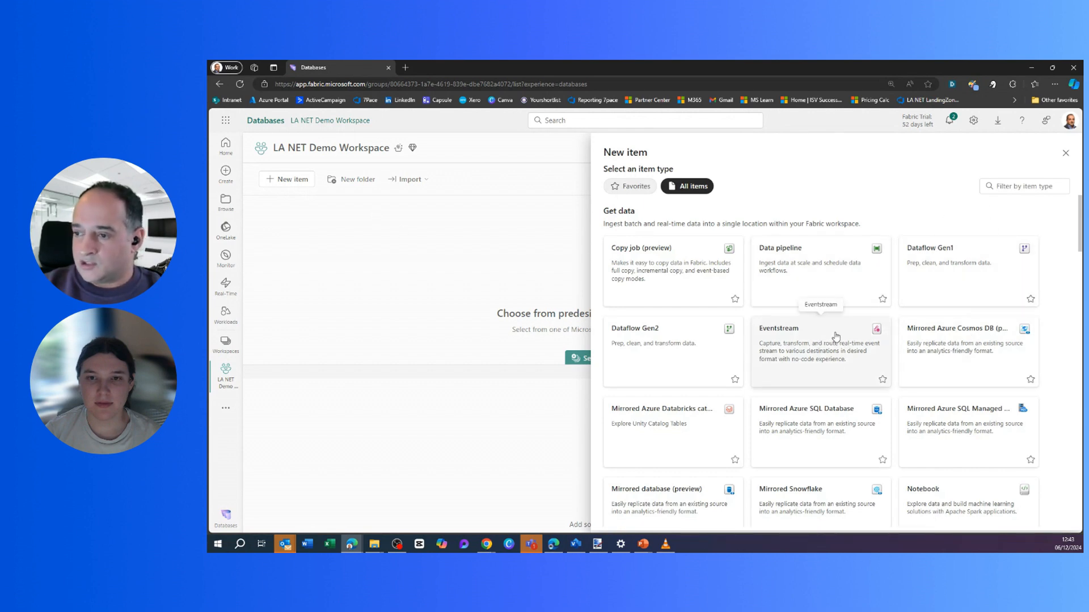
{"action": "left_click", "coordinate": [1015, 187]}
{"action": "type", "text": "sql"}
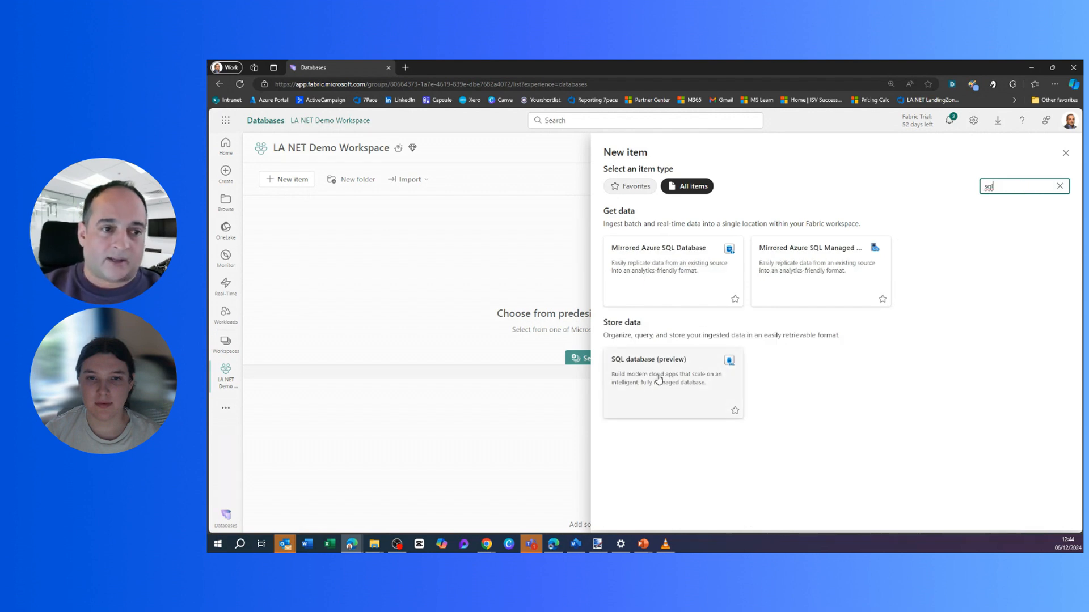
{"action": "left_click", "coordinate": [679, 380]}
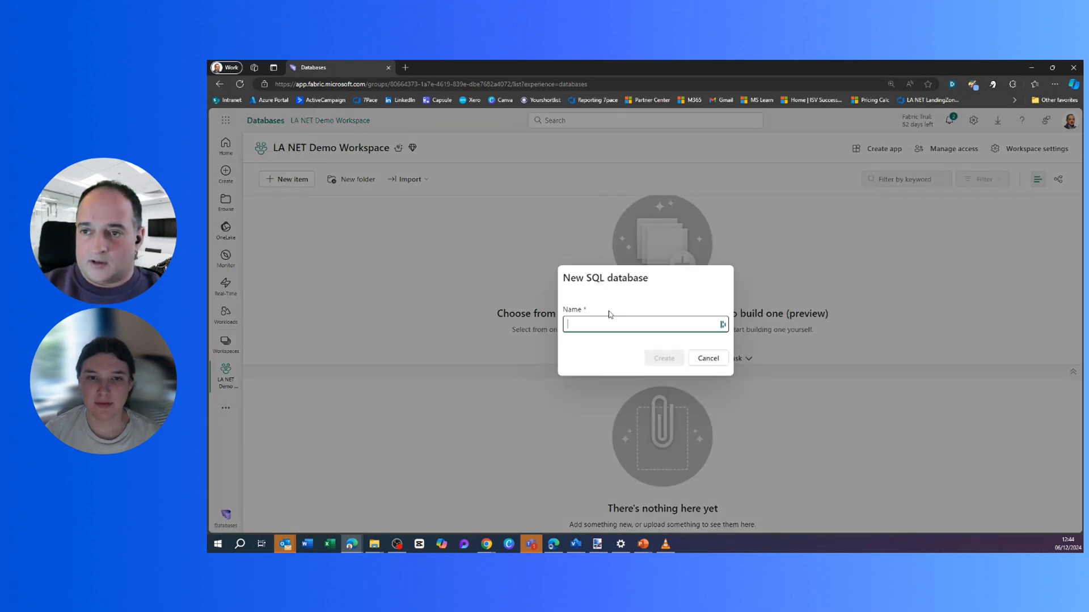
{"action": "left_click", "coordinate": [645, 327]}
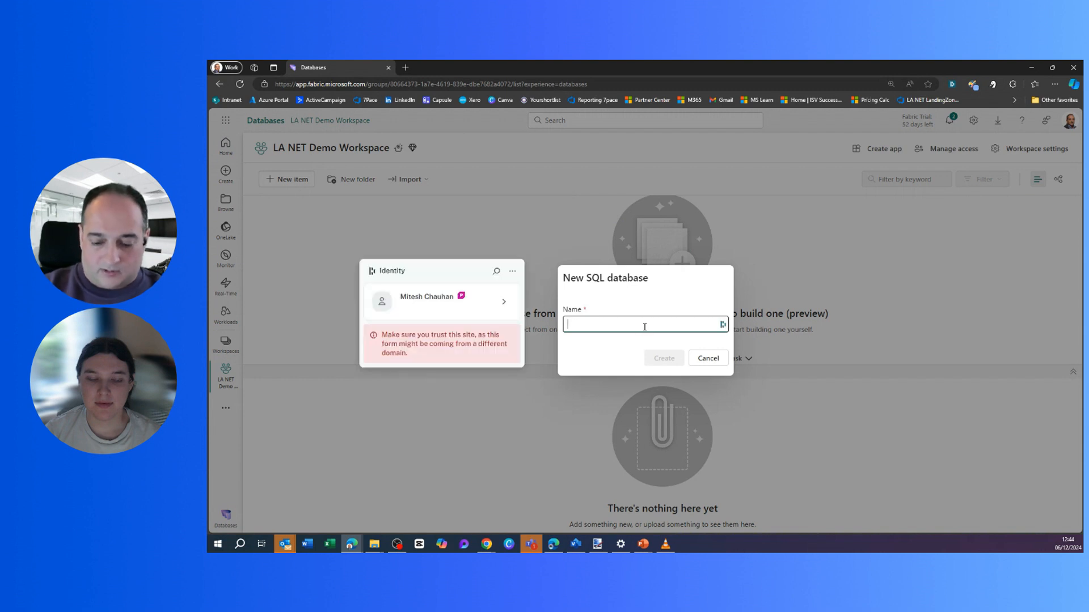
{"action": "type", "text": "DemoSQLD"}
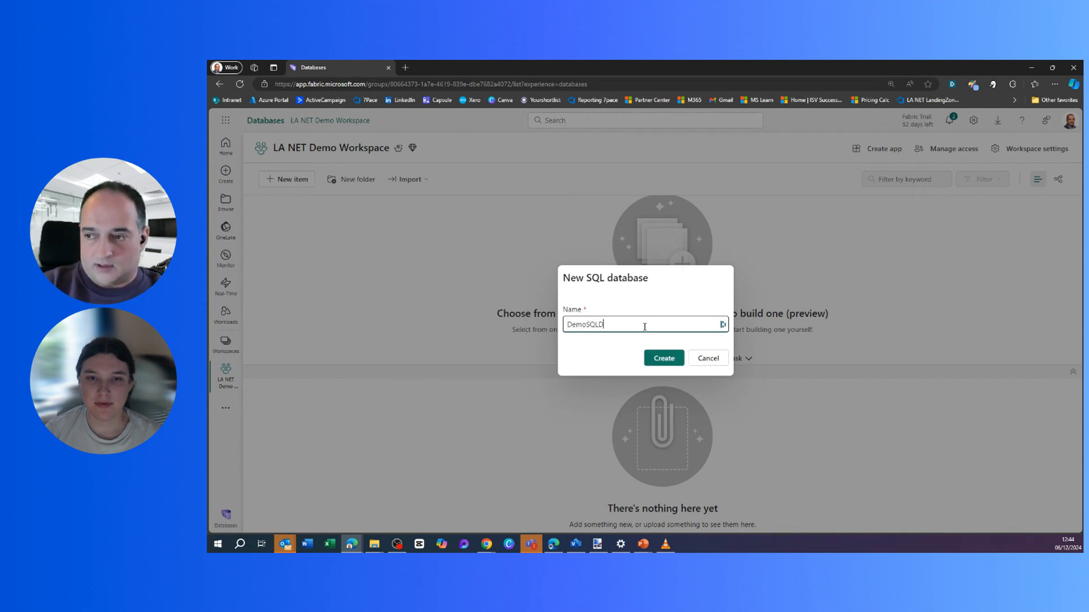
{"action": "type", "text": "B"}
{"action": "left_click", "coordinate": [663, 358]}
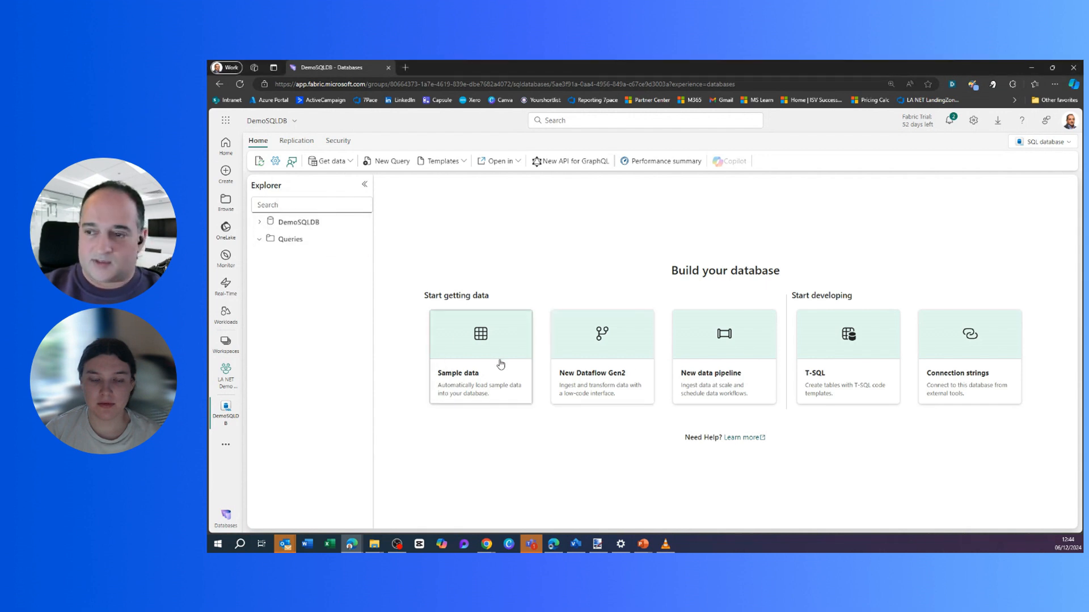
Load the sample data into DemoSQLDB and check notifications for the import confirmation.
{"action": "left_click", "coordinate": [492, 340]}
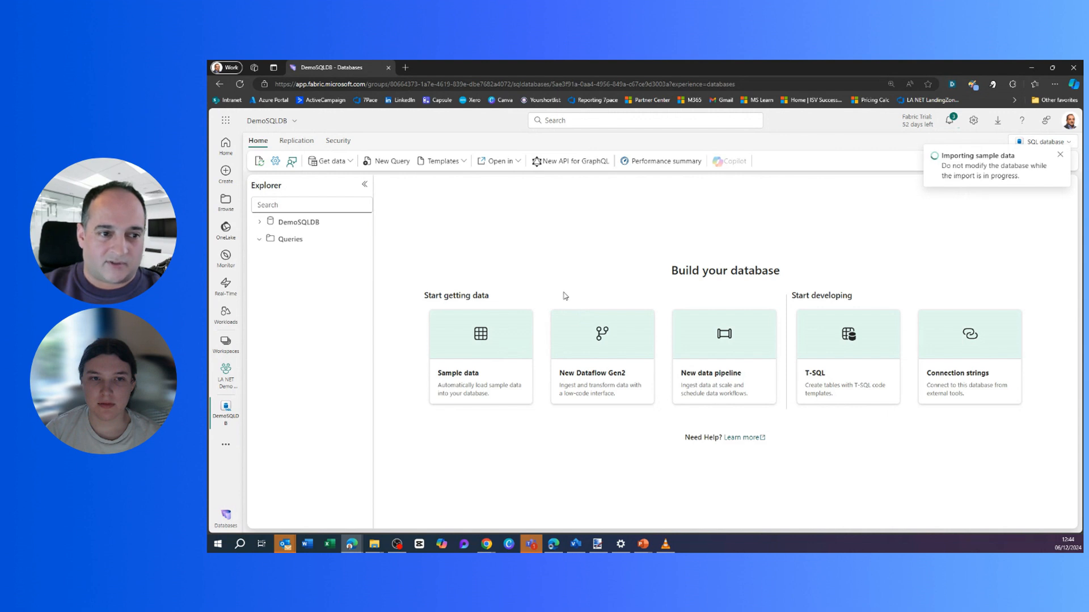
{"action": "left_click", "coordinate": [950, 122]}
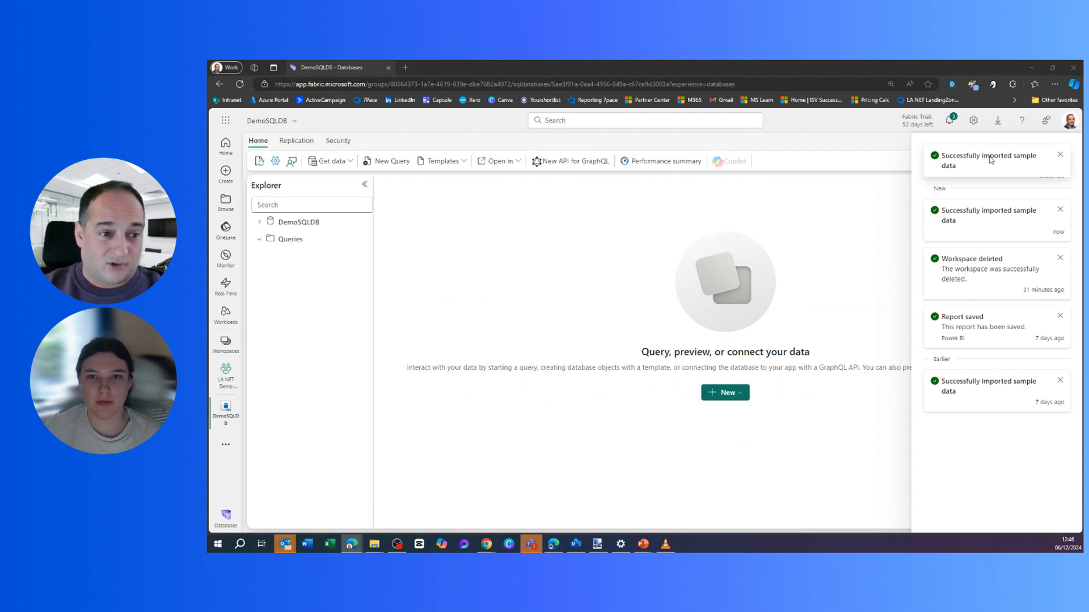
Expand DemoSQLDB and its SalesLT schema in the Explorer, briefly browsing Tables and the database switcher.
{"action": "left_click", "coordinate": [301, 300]}
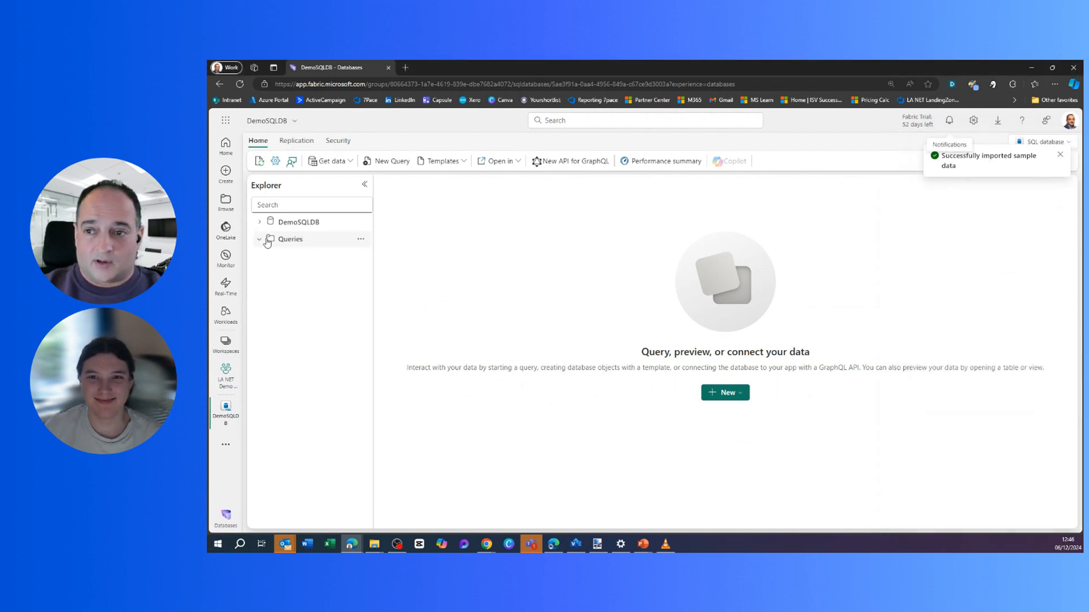
{"action": "left_click", "coordinate": [259, 222]}
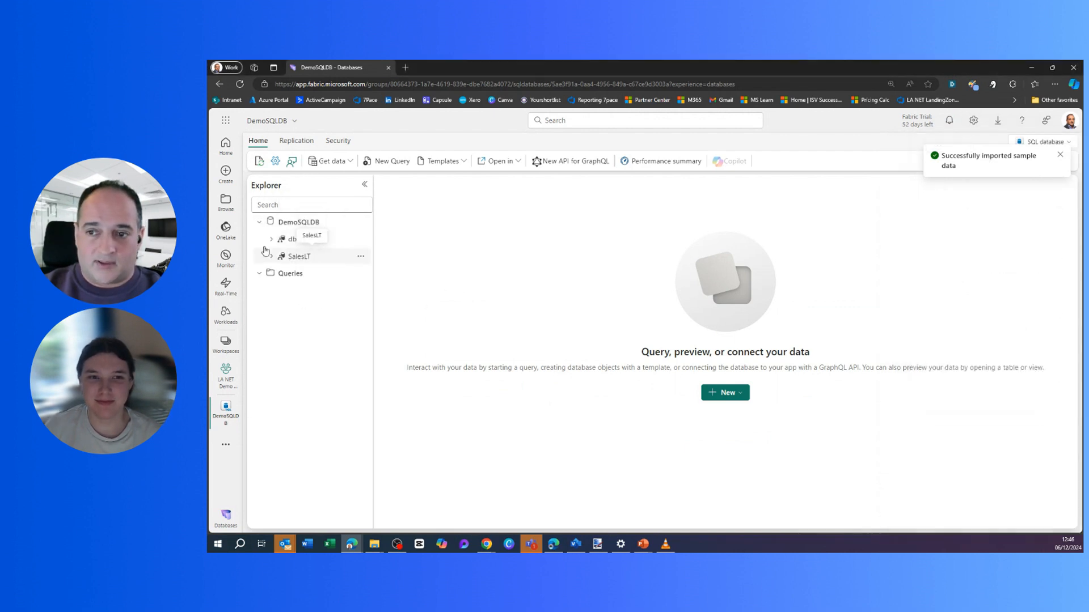
{"action": "left_click", "coordinate": [272, 258]}
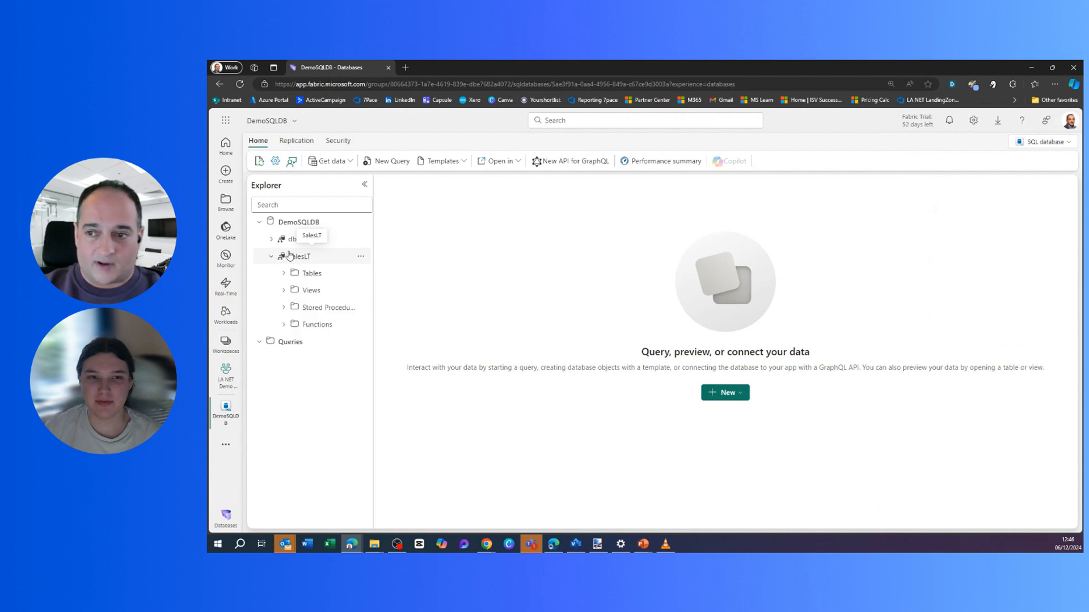
{"action": "left_click", "coordinate": [290, 274]}
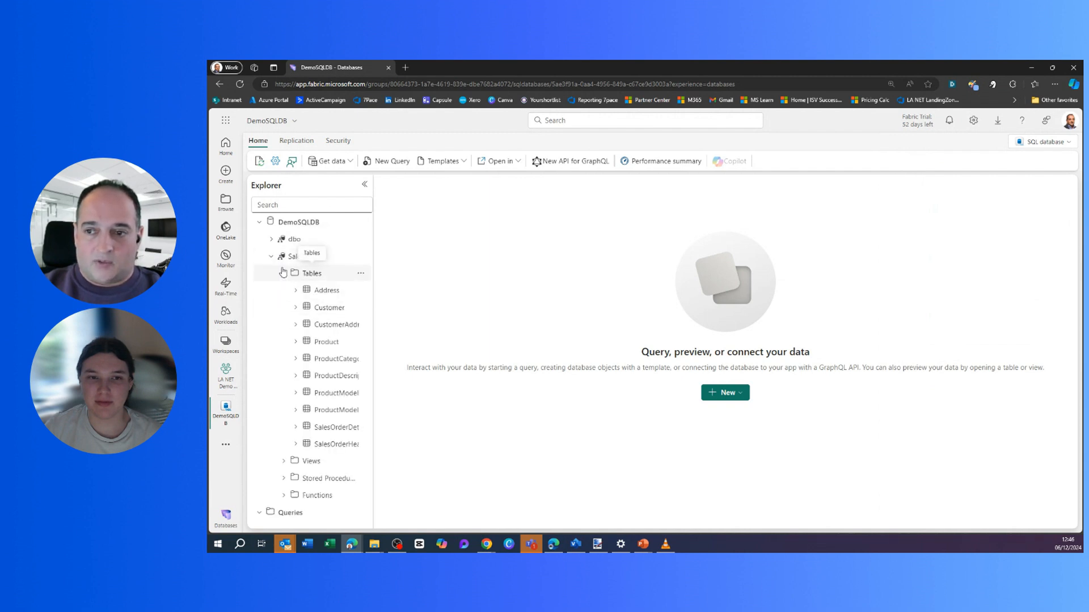
{"action": "left_click", "coordinate": [288, 274]}
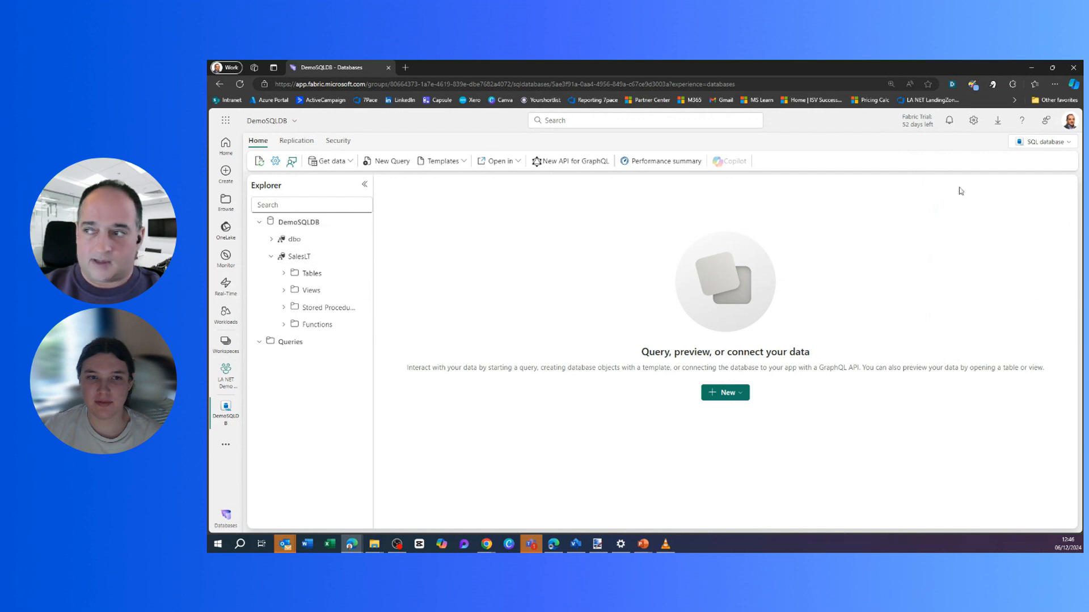
{"action": "left_click", "coordinate": [1043, 142]}
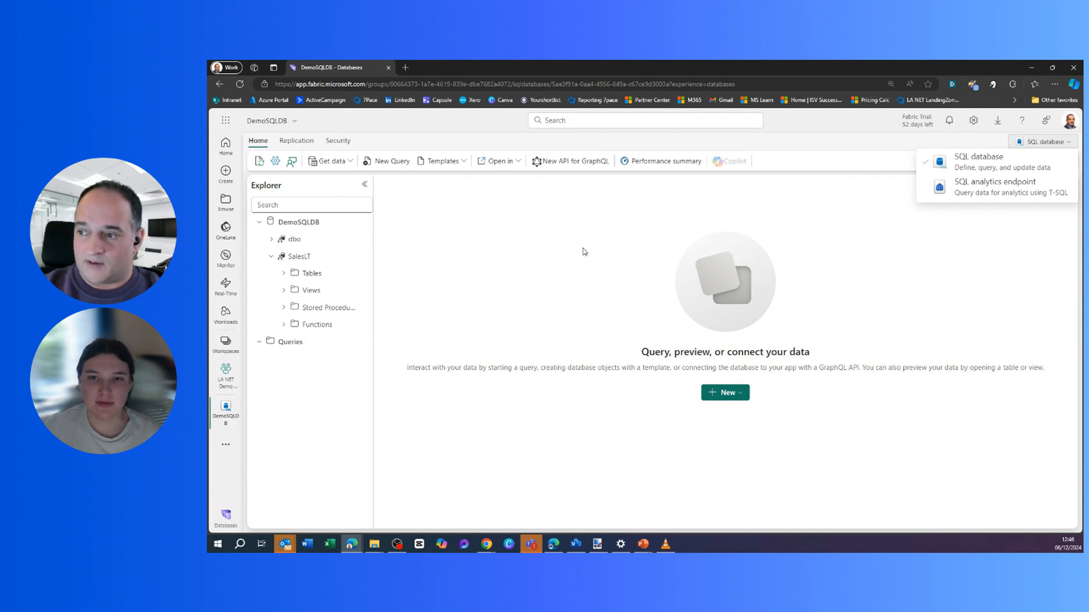
{"action": "left_click", "coordinate": [318, 245]}
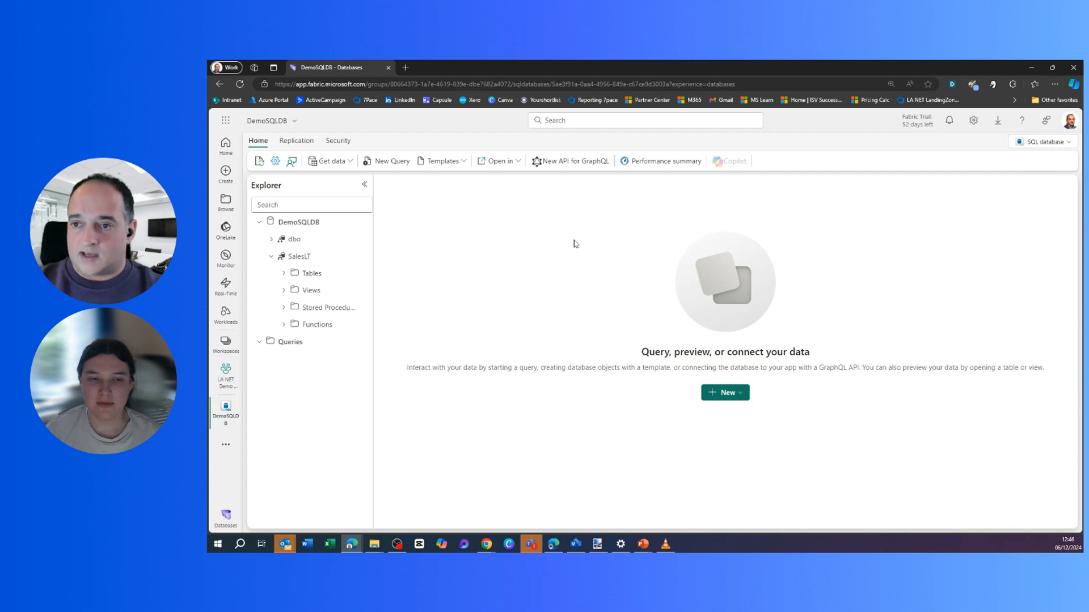
In the SQL analytics endpoint, run SQL query 1 filtering SalesLT.Customer for 'Orlandos Bike Store'.
{"action": "left_click", "coordinate": [1058, 144]}
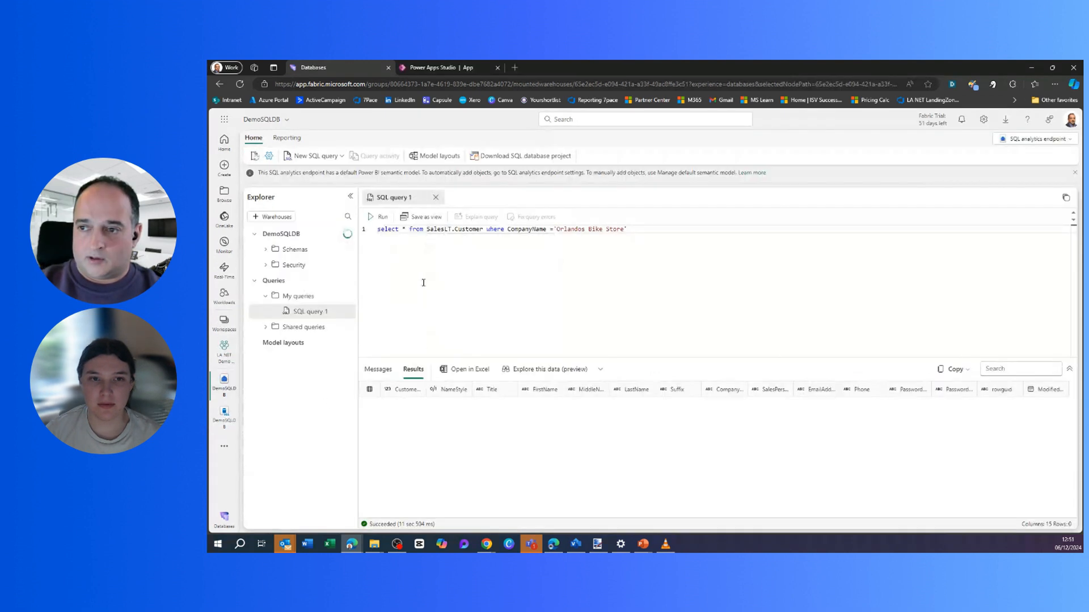
{"action": "double_click", "coordinate": [472, 230]}
{"action": "left_click", "coordinate": [633, 230]}
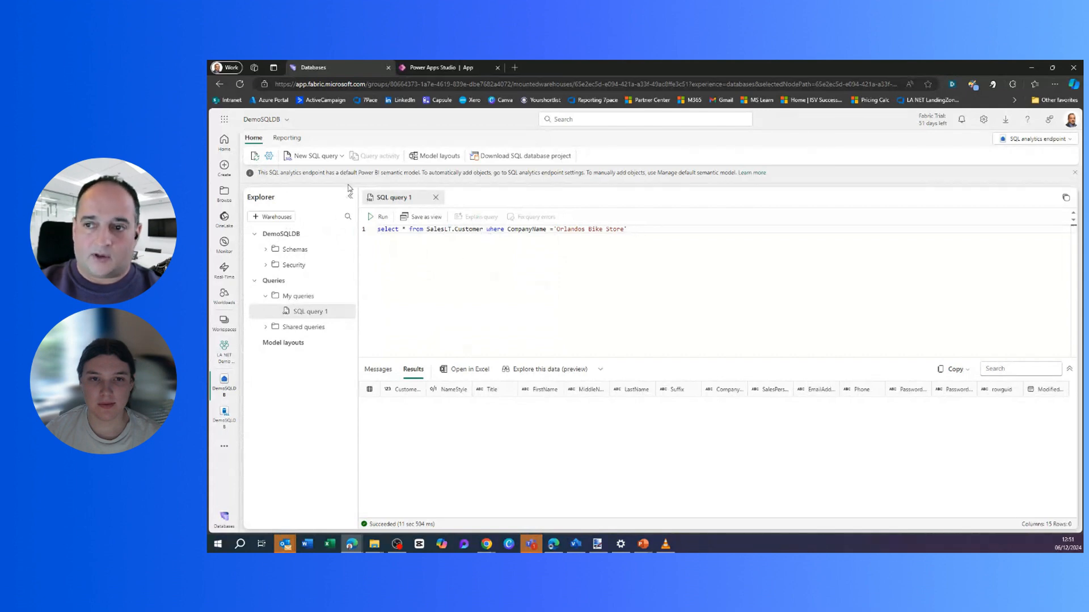
{"action": "left_click", "coordinate": [380, 218]}
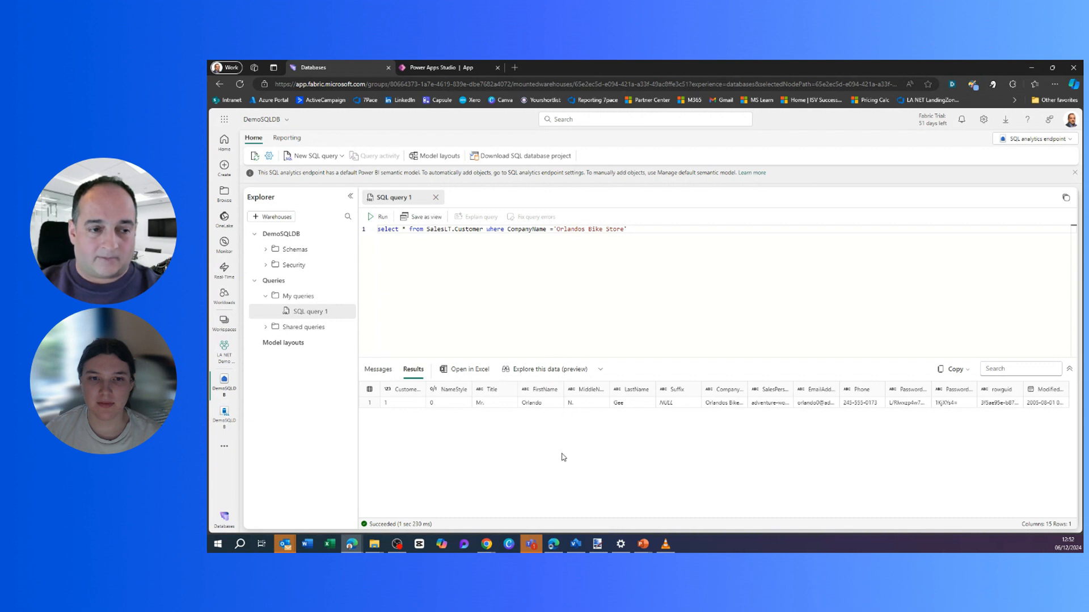
{"action": "left_click", "coordinate": [494, 305]}
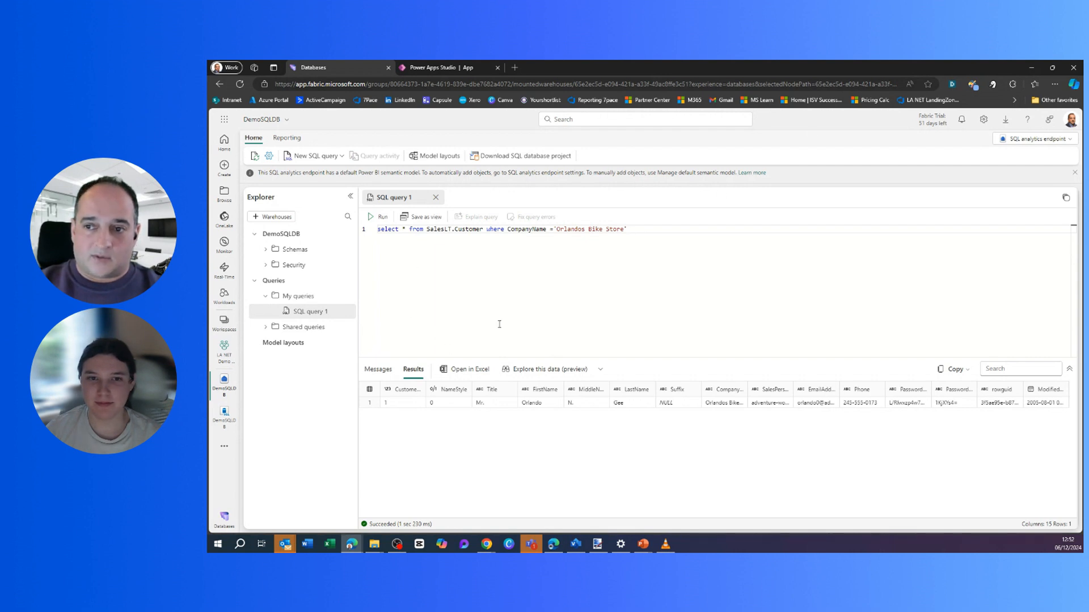
From New report, open the default Power BI semantic model manager and expand the SalesLT tables.
{"action": "left_click", "coordinate": [285, 139]}
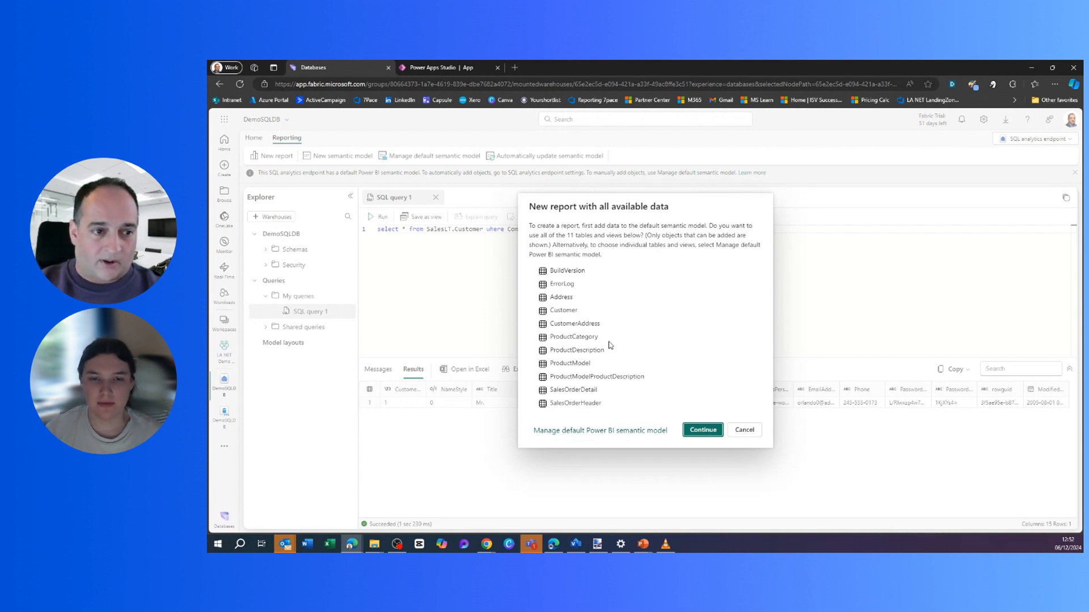
{"action": "left_click", "coordinate": [607, 431]}
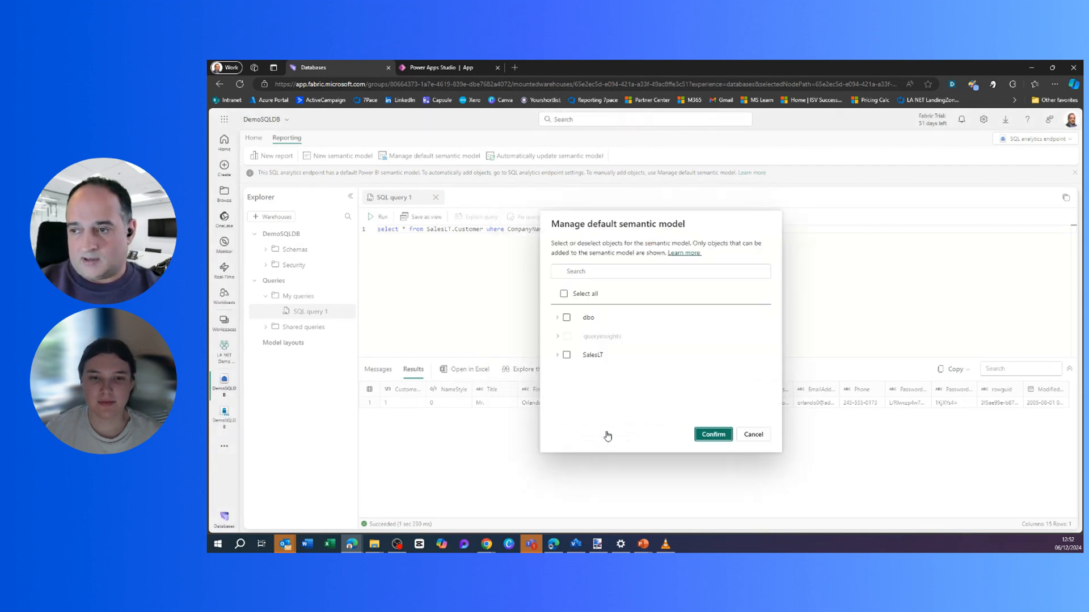
{"action": "left_click", "coordinate": [557, 354]}
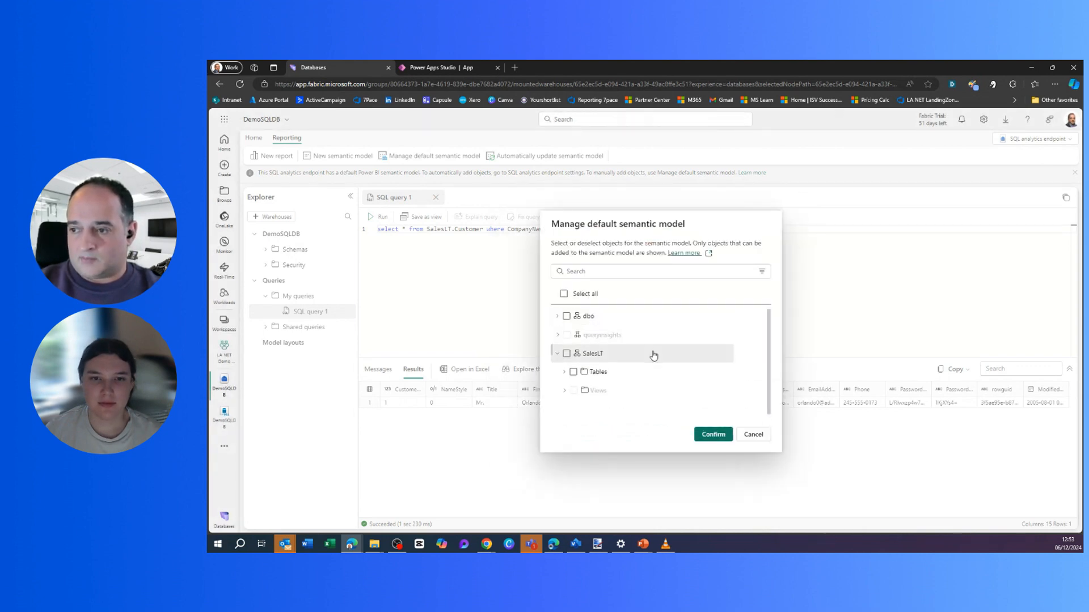
{"action": "left_click", "coordinate": [565, 365]}
{"action": "scroll", "coordinate": [688, 343], "scroll_direction": "down", "scroll_amount": 3}
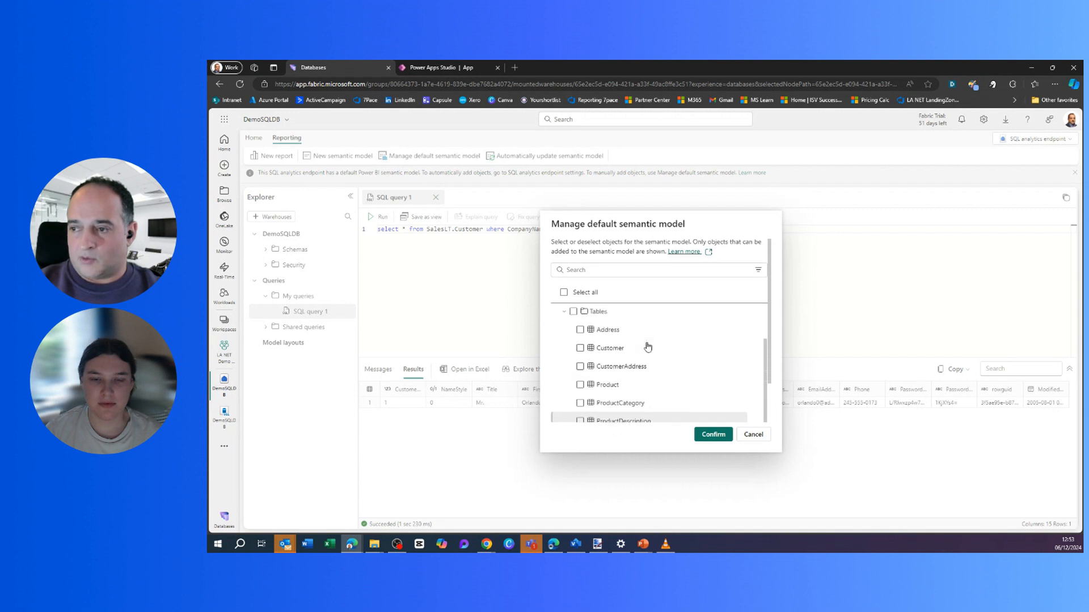
{"action": "scroll", "coordinate": [648, 347], "scroll_direction": "up", "scroll_amount": 1}
Tick Customer, CustomerAddress, Product, ProductCategory, ProductDescription and ProductModel for the model.
{"action": "left_click", "coordinate": [579, 389]}
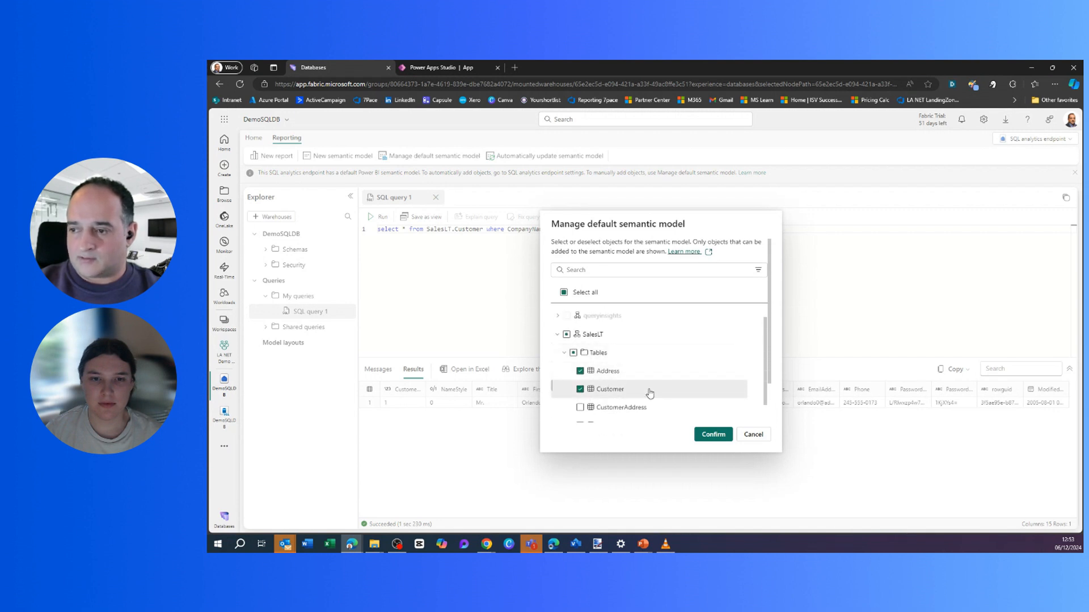
{"action": "scroll", "coordinate": [650, 394], "scroll_direction": "down", "scroll_amount": 2}
{"action": "left_click", "coordinate": [580, 334]}
{"action": "left_click", "coordinate": [580, 351]}
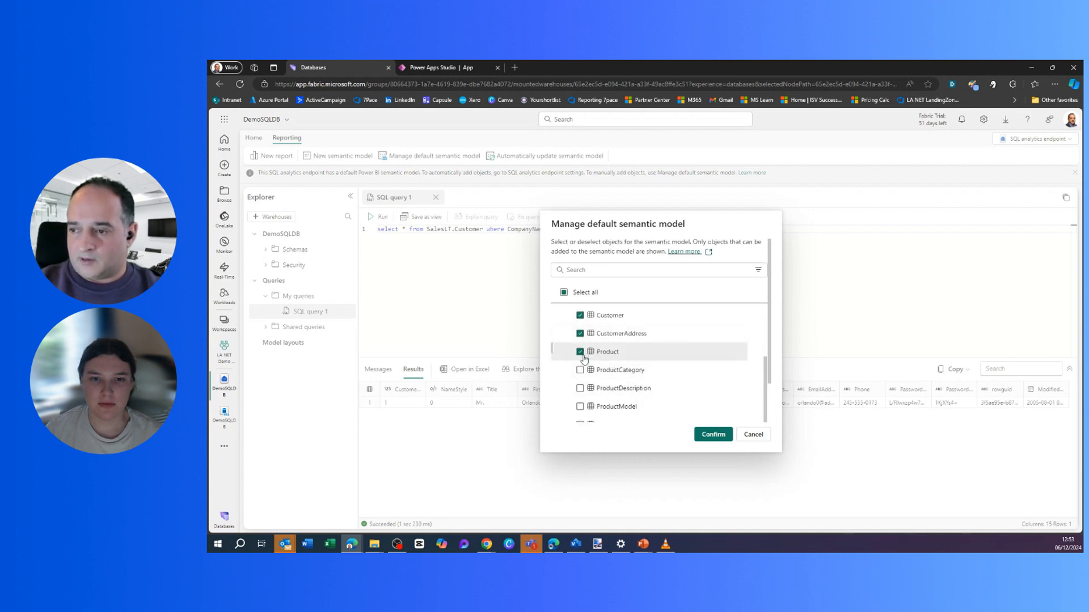
{"action": "scroll", "coordinate": [607, 384], "scroll_direction": "down", "scroll_amount": 1}
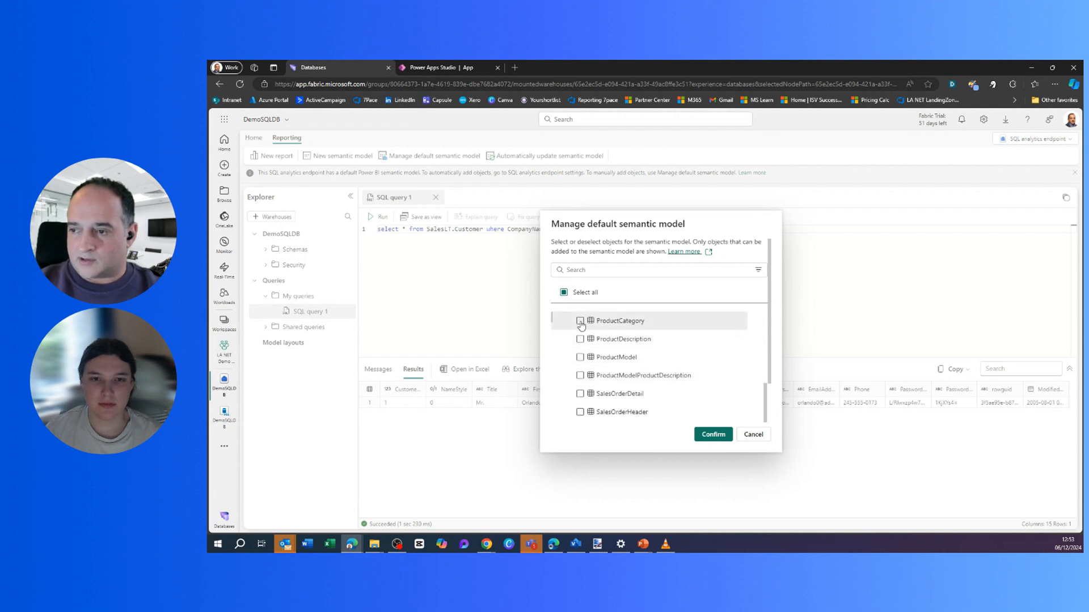
{"action": "left_click", "coordinate": [580, 321]}
{"action": "left_click", "coordinate": [580, 339]}
{"action": "left_click", "coordinate": [579, 357]}
Tick ProductModelProductDescription, SalesOrderDetail and SalesOrderHeader, then confirm the table selection.
{"action": "left_click", "coordinate": [579, 375]}
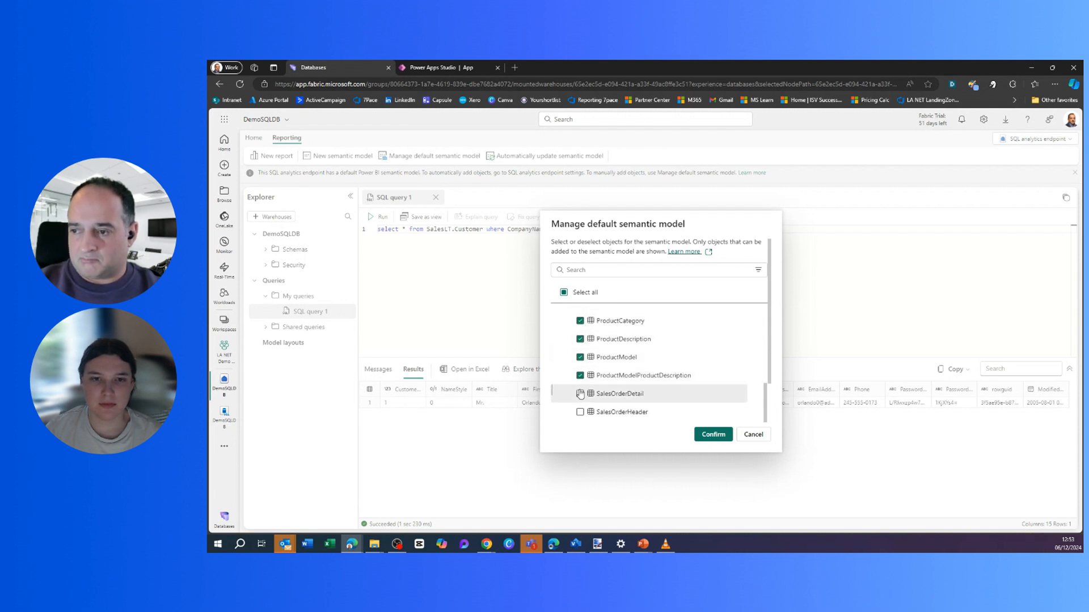
{"action": "left_click", "coordinate": [579, 393]}
{"action": "scroll", "coordinate": [630, 385], "scroll_direction": "down", "scroll_amount": 1}
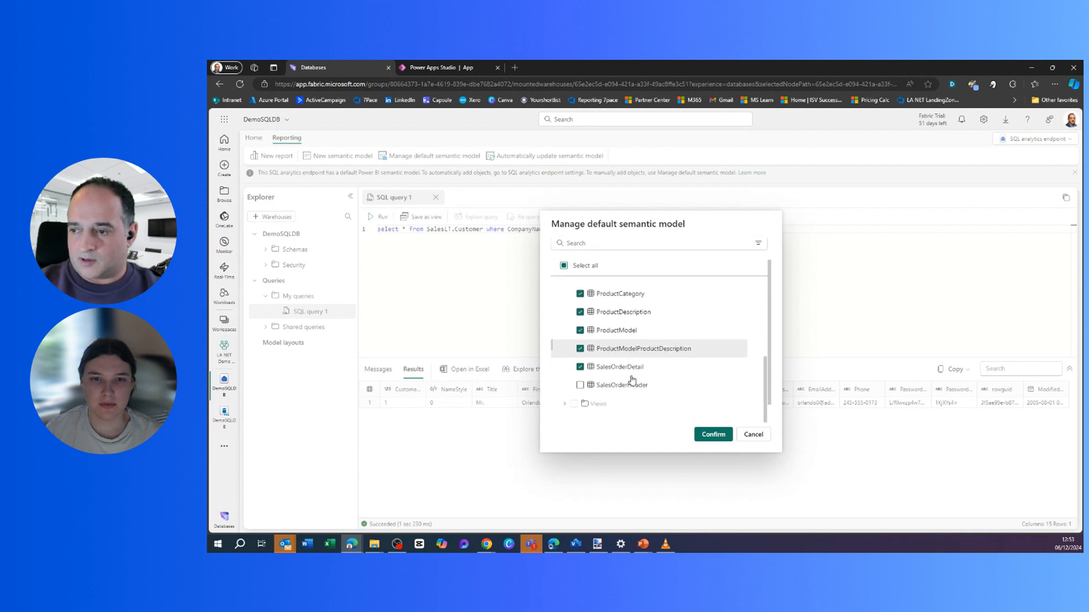
{"action": "scroll", "coordinate": [632, 380], "scroll_direction": "down", "scroll_amount": 1}
{"action": "left_click", "coordinate": [579, 363]}
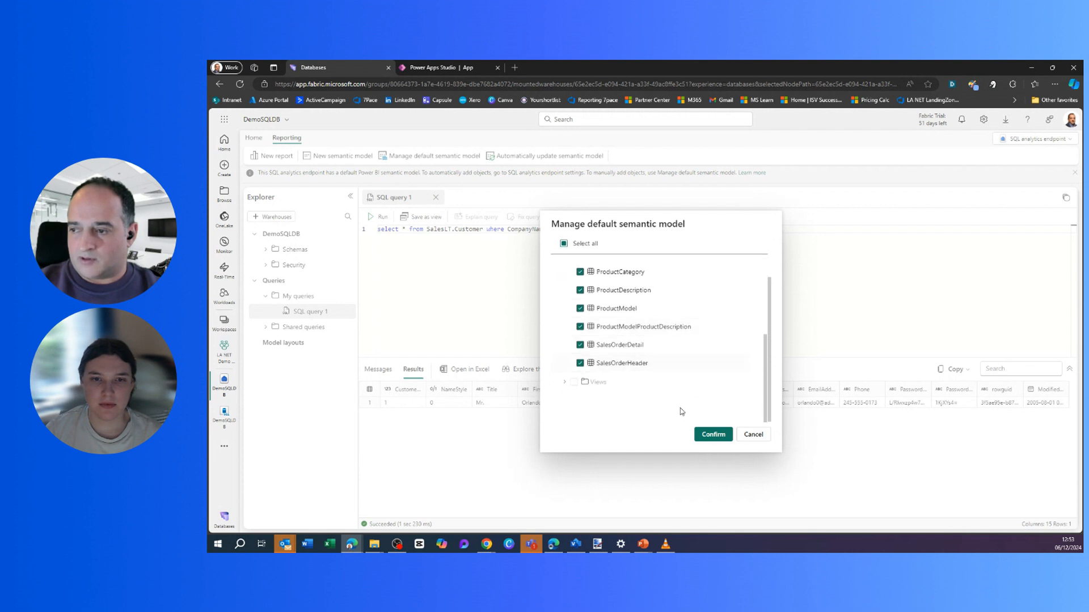
{"action": "left_click", "coordinate": [715, 435]}
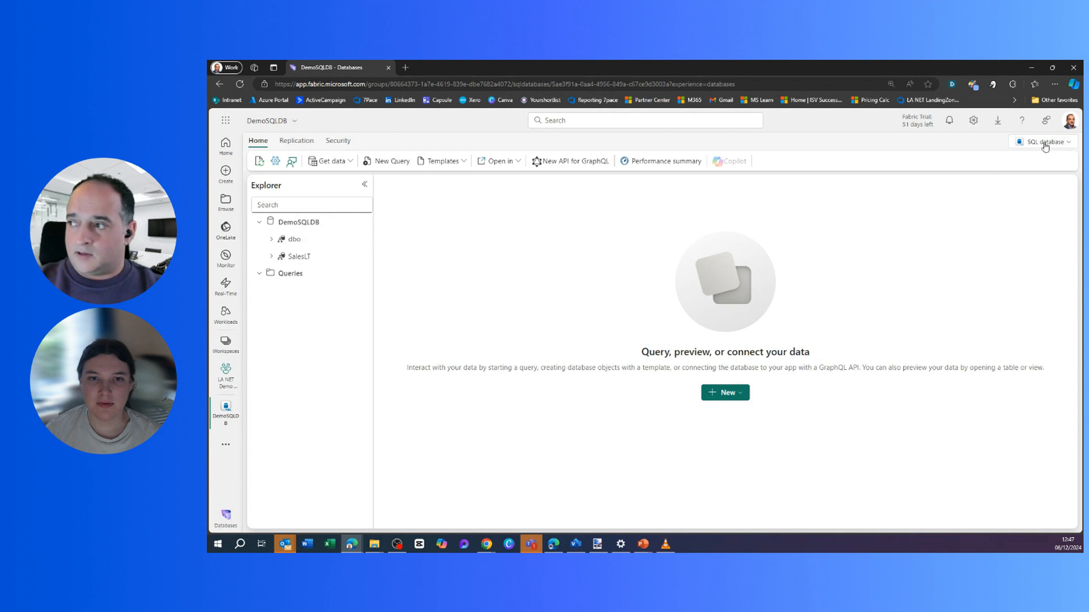
Choose SQL analytics endpoint from the top-right SQL database dropdown, then reopen that dropdown.
{"action": "left_click", "coordinate": [1045, 142]}
{"action": "left_click", "coordinate": [998, 187]}
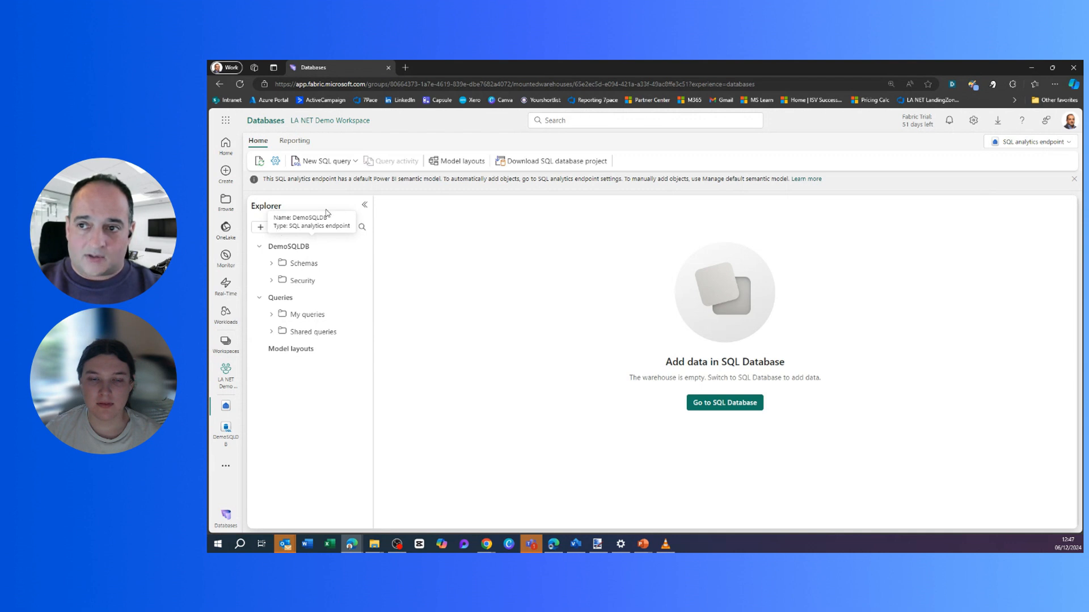
{"action": "left_click", "coordinate": [1033, 147]}
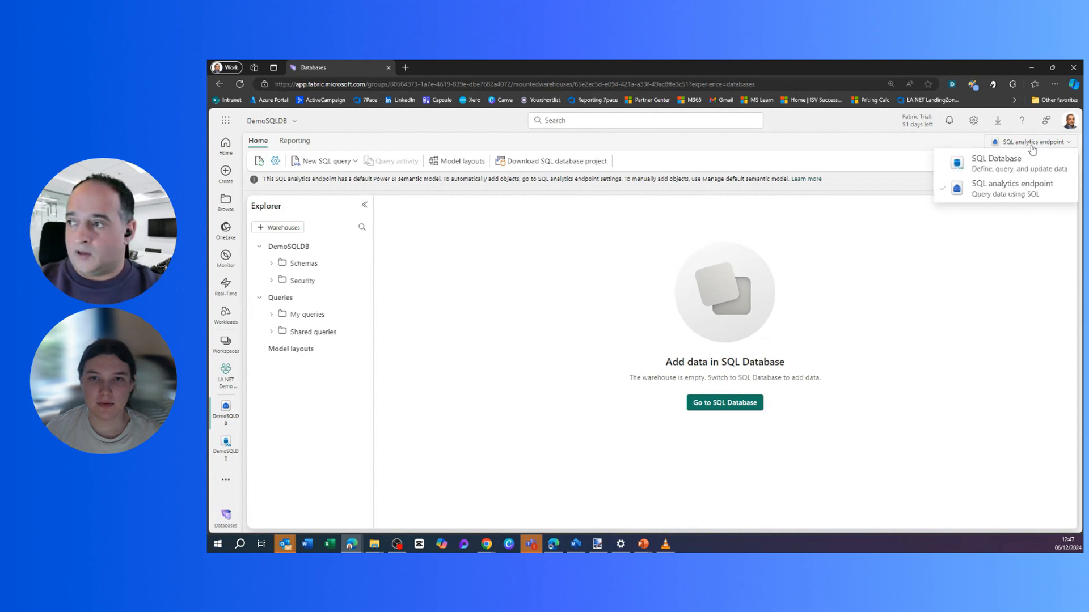
Open DemoSQLDB's Settings > Connection strings > ADO.NET and select the server host address.
{"action": "left_click", "coordinate": [1002, 170]}
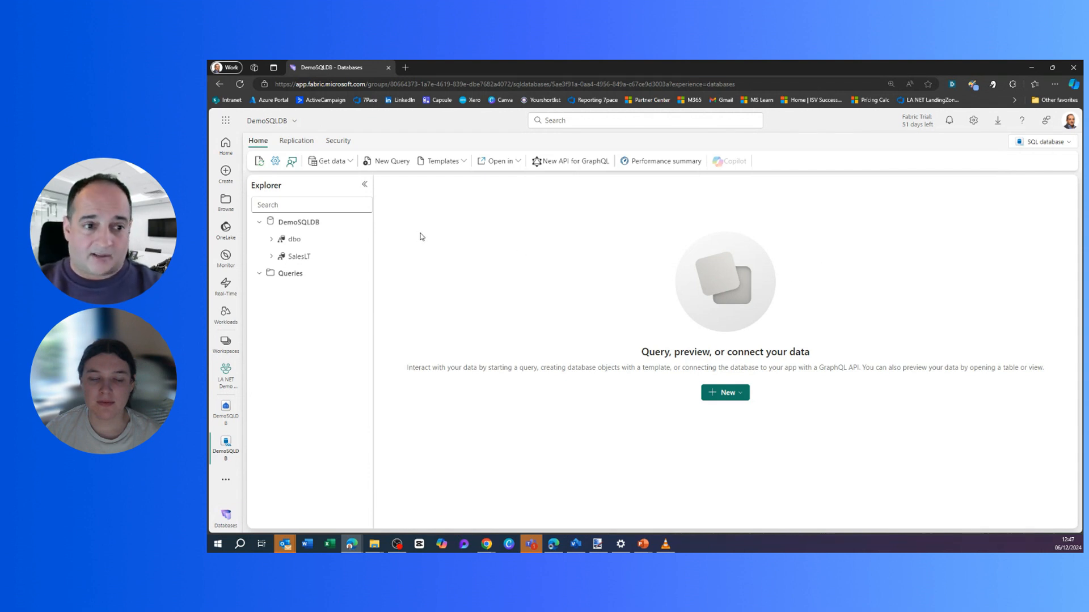
{"action": "left_click", "coordinate": [275, 163]}
{"action": "left_click", "coordinate": [657, 230]}
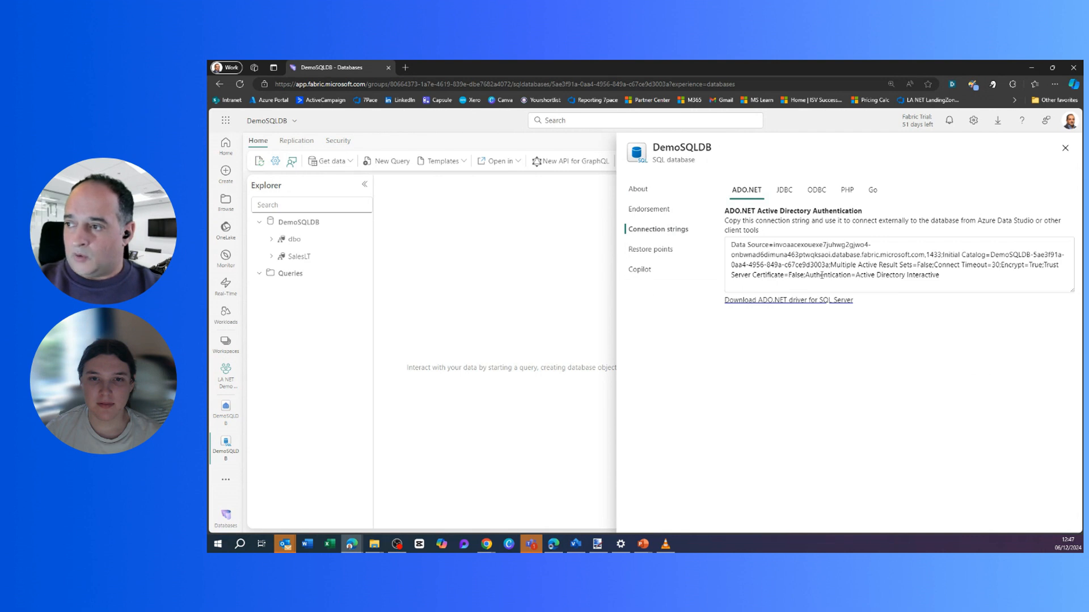
{"action": "left_click_drag", "start_coordinate": [774, 246], "coordinate": [924, 254]}
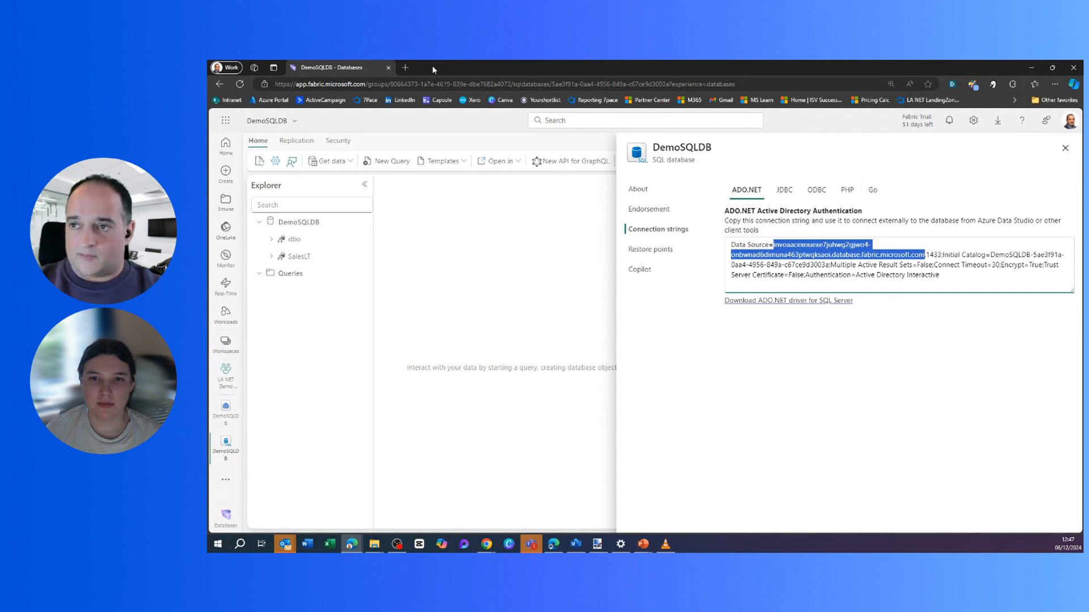
In a new tab, go to make.powerapps.com and start creating an app from SQL data.
{"action": "left_click", "coordinate": [406, 67]}
{"action": "type", "text": "make.powerapps.com"}
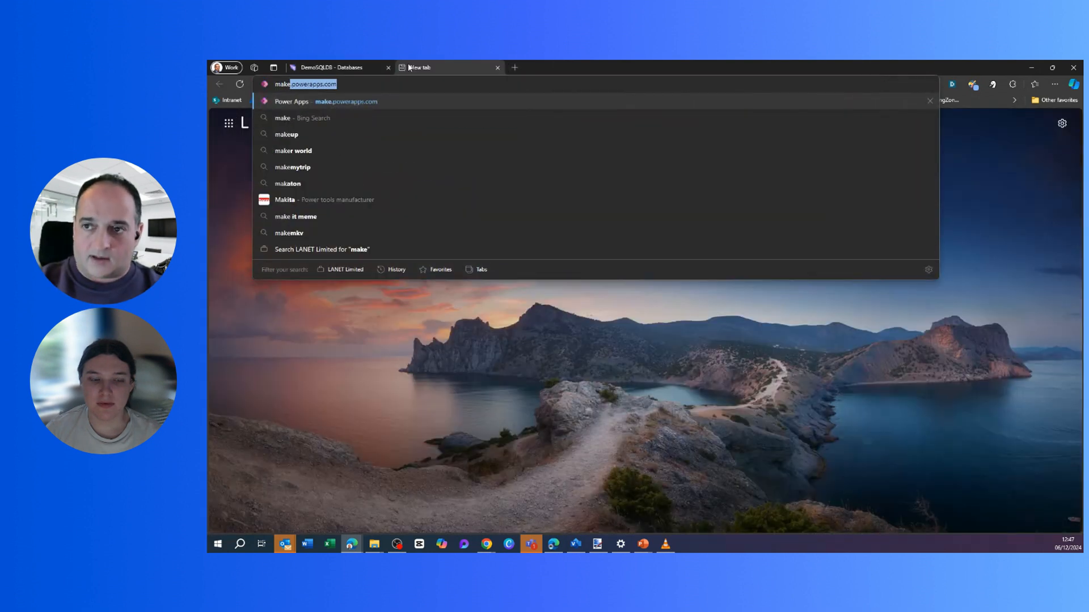
{"action": "key", "text": "Return"}
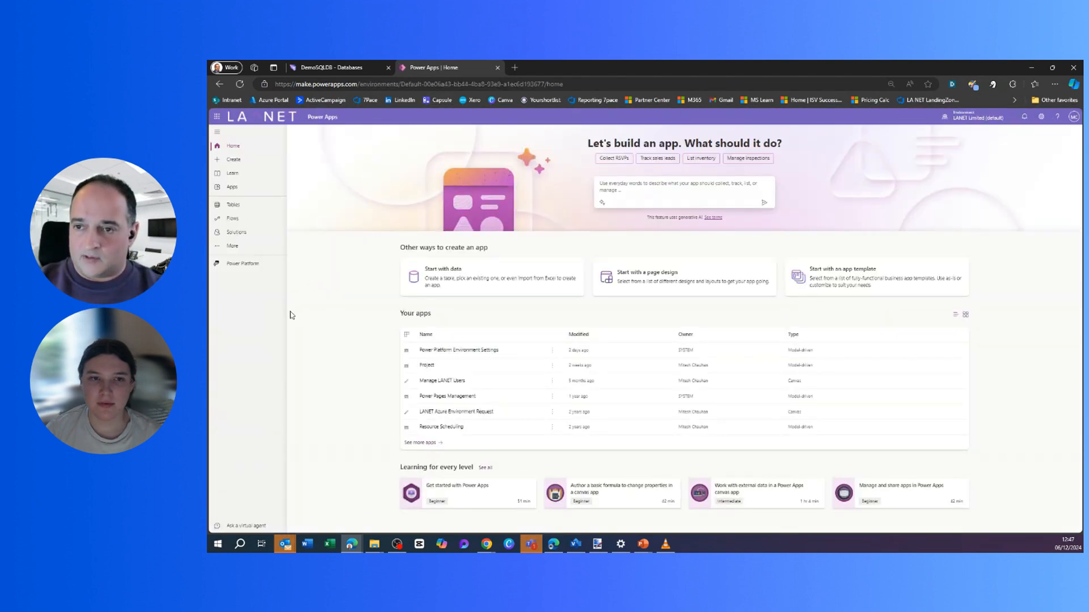
{"action": "left_click", "coordinate": [238, 161]}
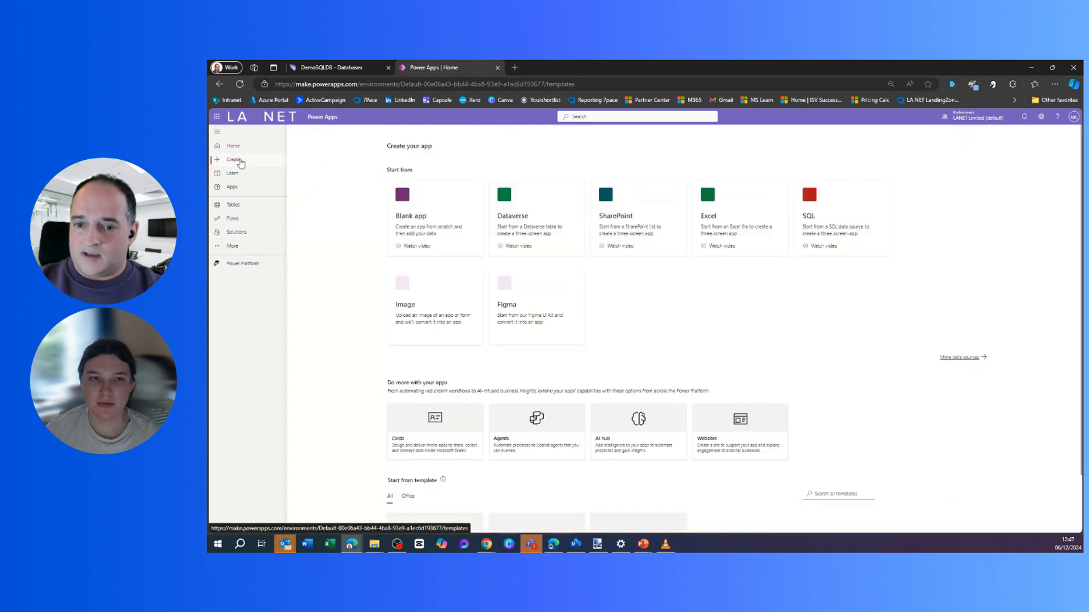
{"action": "left_click", "coordinate": [828, 211]}
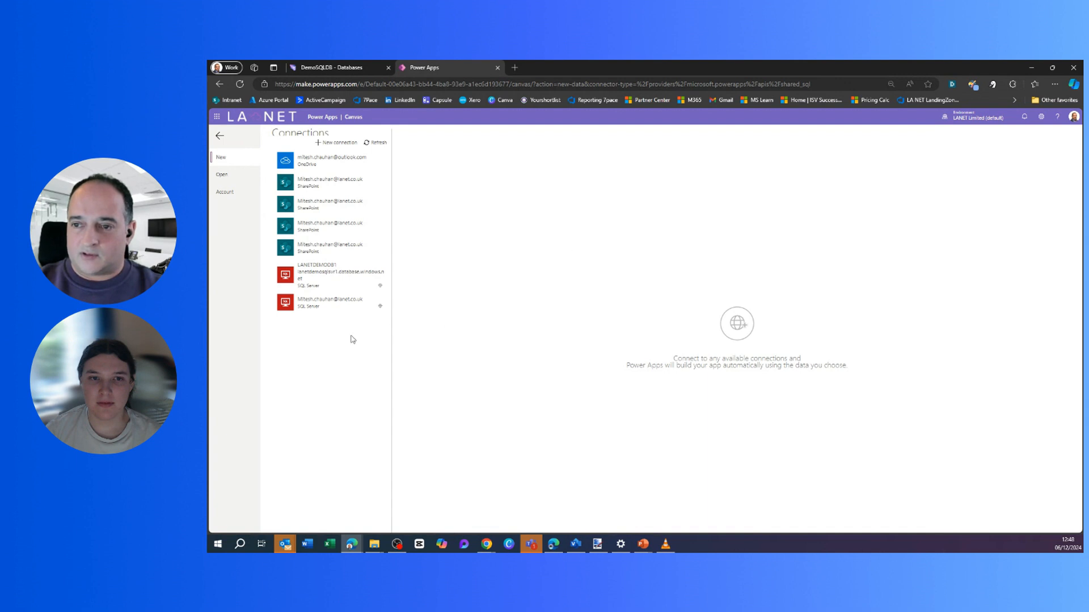
Create a SQL Server connection with Microsoft Entra ID integrated authentication and allow access.
{"action": "left_click", "coordinate": [340, 144]}
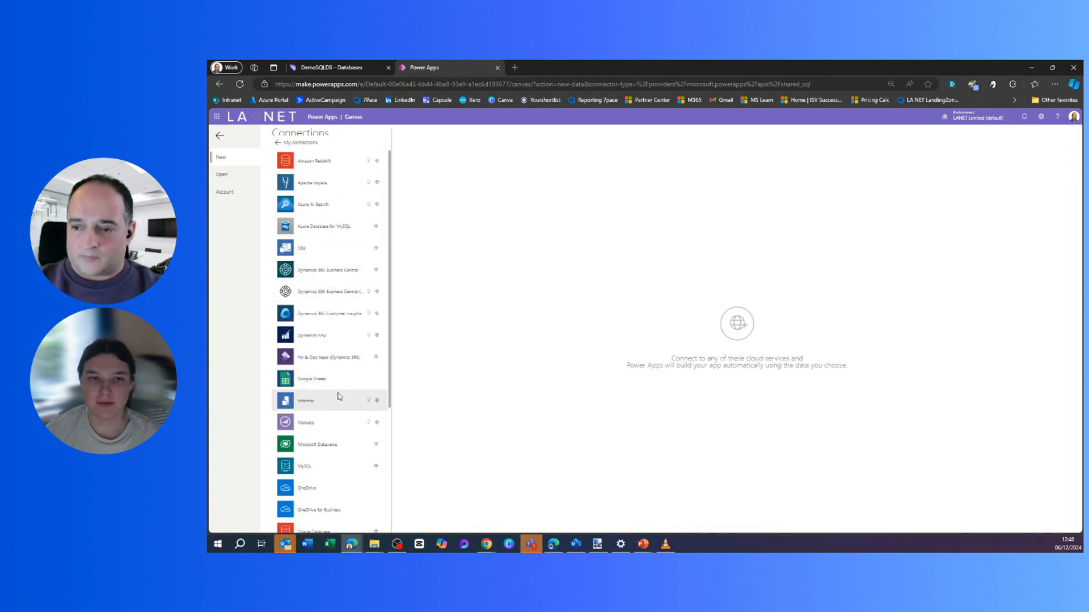
{"action": "scroll", "coordinate": [340, 396], "scroll_direction": "down", "scroll_amount": 2}
{"action": "scroll", "coordinate": [334, 447], "scroll_direction": "down", "scroll_amount": 2}
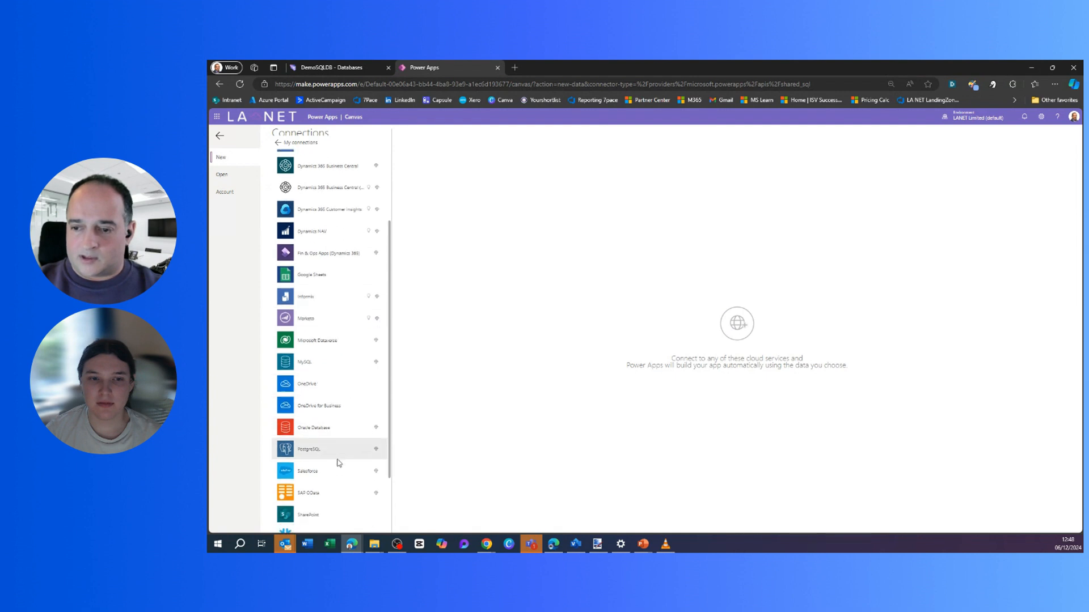
{"action": "left_click", "coordinate": [335, 479]}
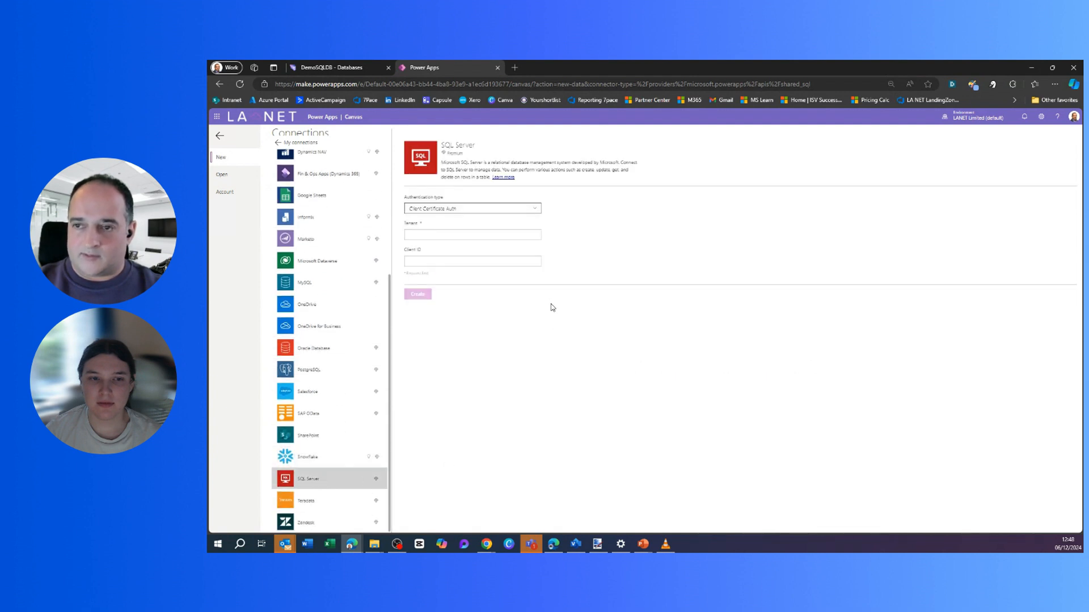
{"action": "left_click", "coordinate": [455, 210]}
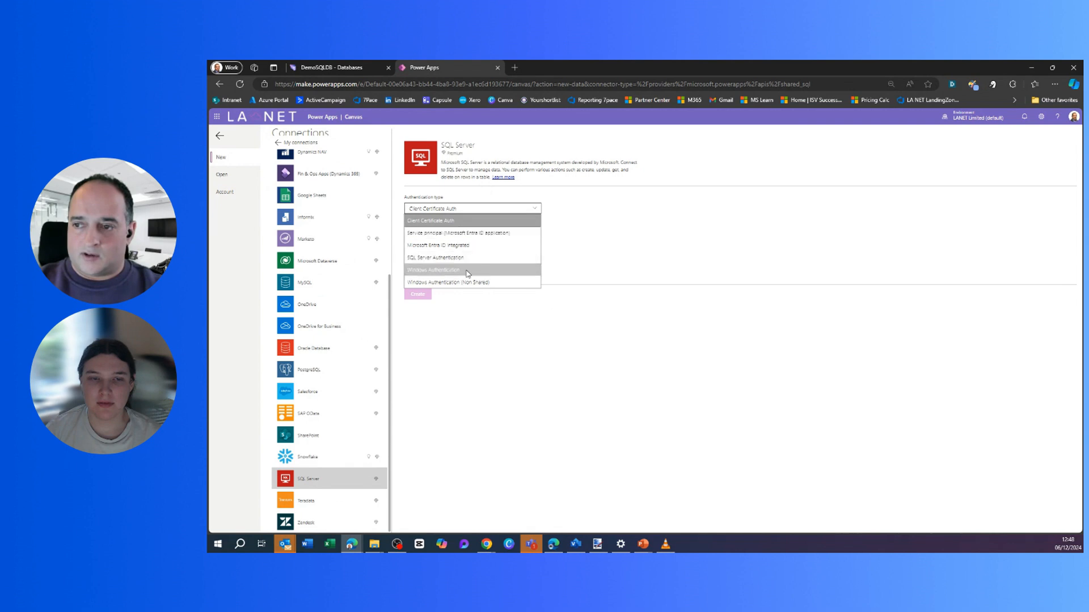
{"action": "left_click", "coordinate": [469, 248]}
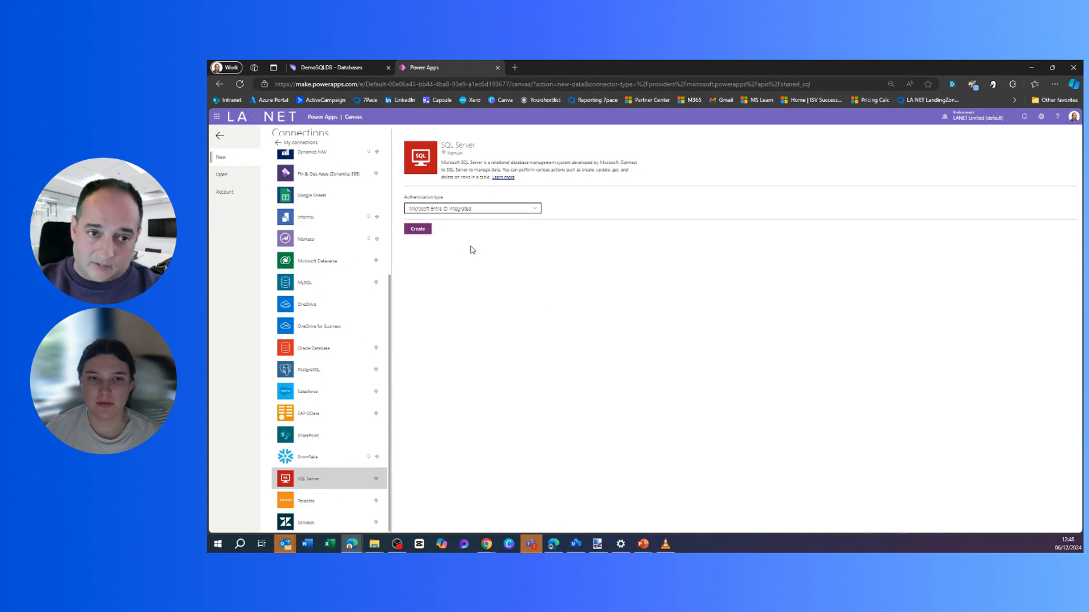
{"action": "left_click", "coordinate": [417, 229]}
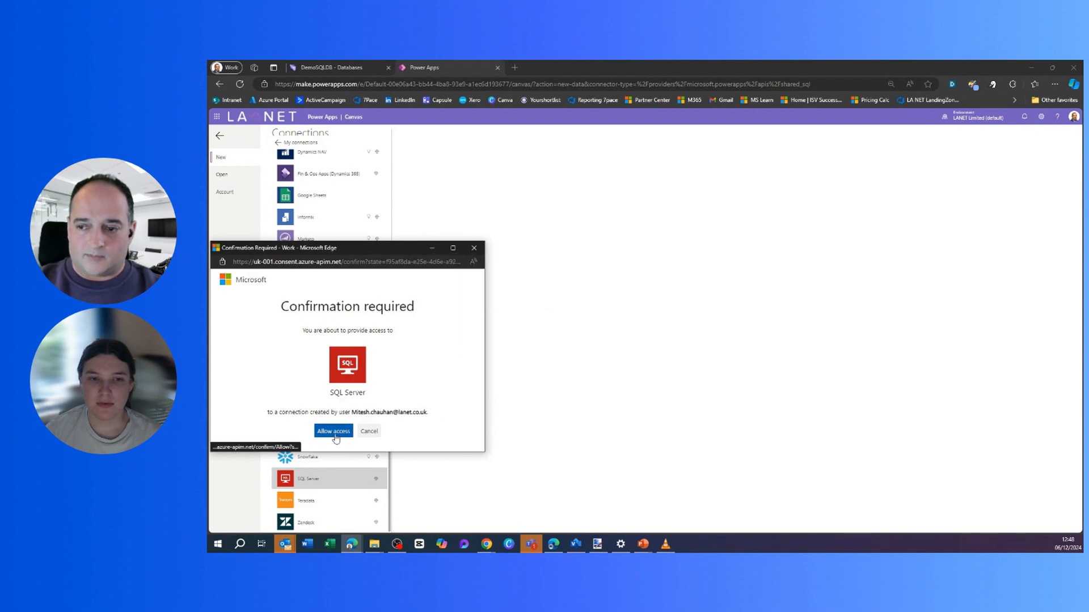
{"action": "left_click", "coordinate": [315, 433]}
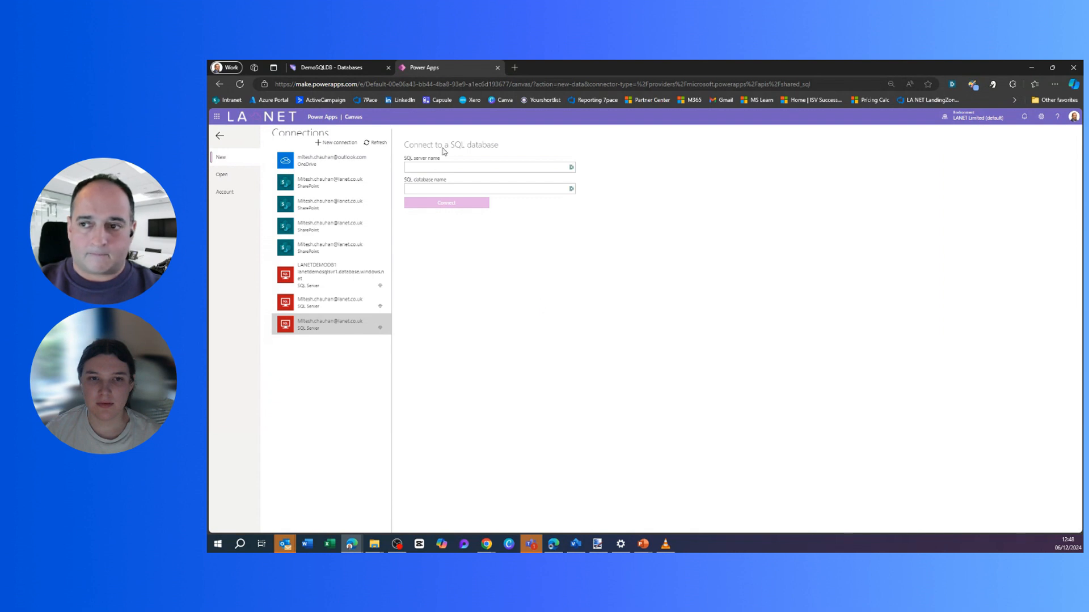
Enter the Fabric server address and the Initial Catalog database name from Fabric, then connect.
{"action": "left_click", "coordinate": [487, 168]}
{"action": "key", "text": "ctrl+v"}
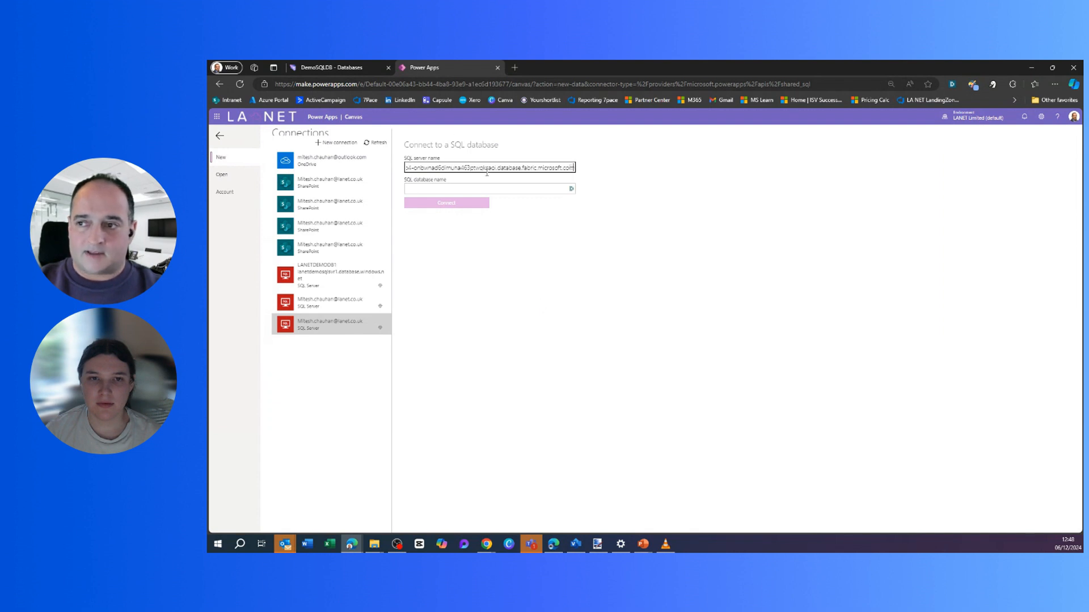
{"action": "left_click", "coordinate": [438, 192]}
{"action": "left_click", "coordinate": [332, 67]}
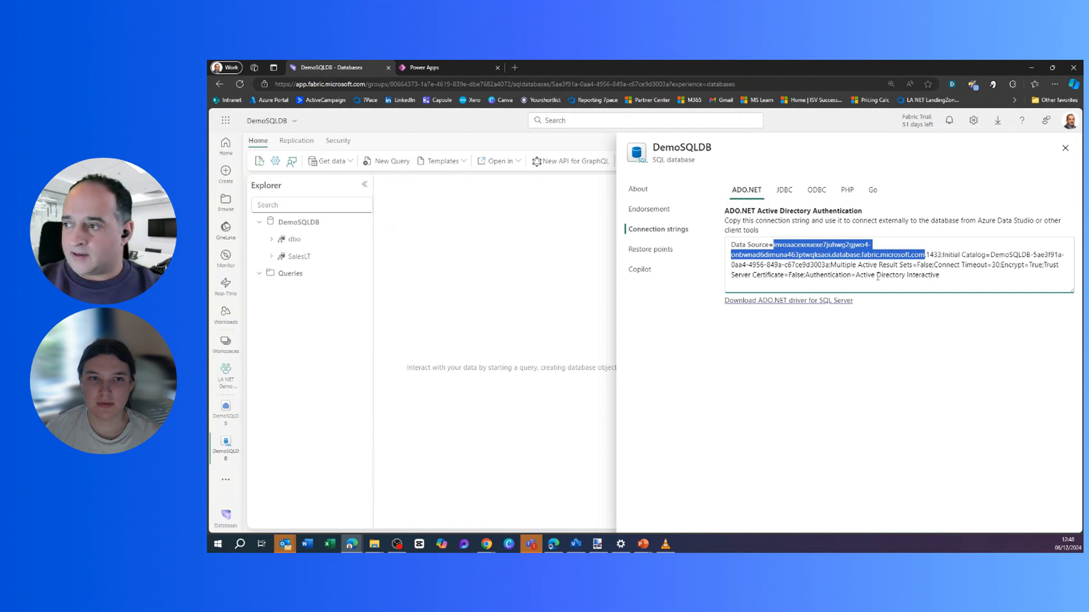
{"action": "left_click", "coordinate": [992, 256]}
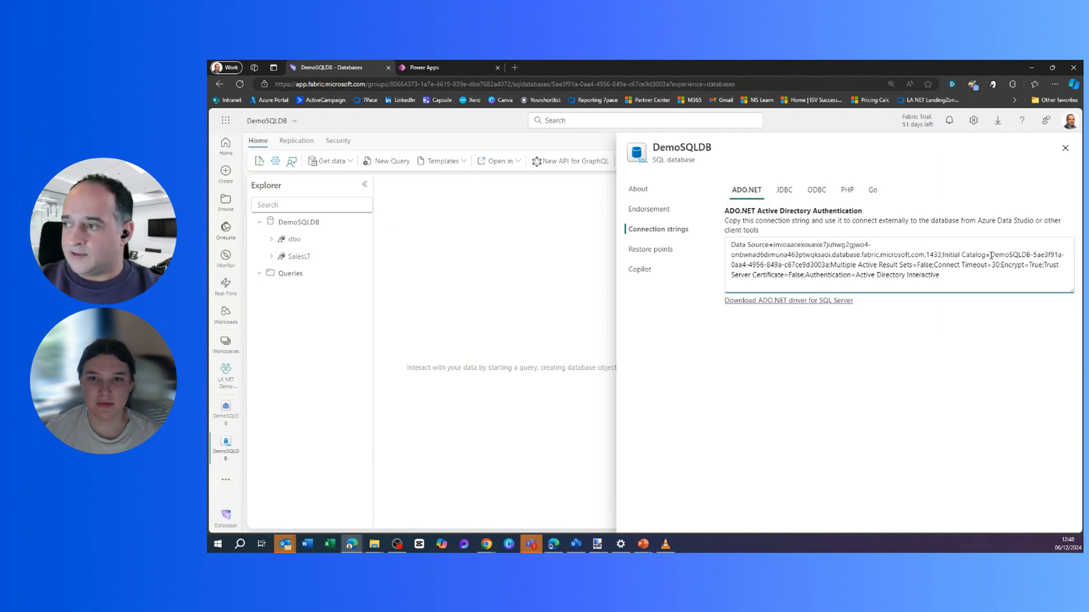
{"action": "left_click_drag", "start_coordinate": [990, 256], "coordinate": [829, 265]}
{"action": "key", "text": "ctrl+c"}
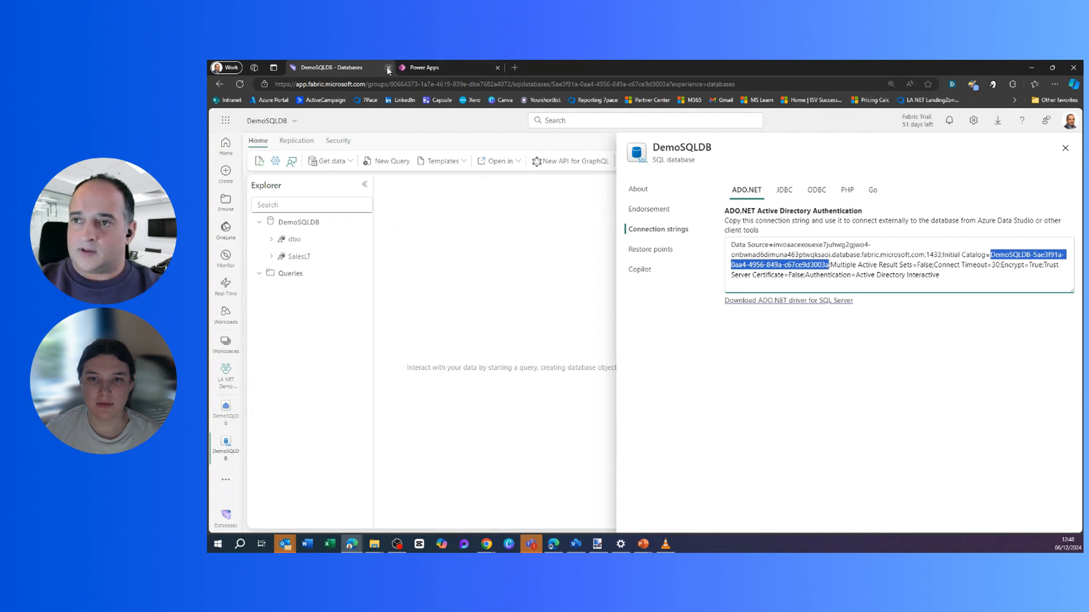
{"action": "left_click", "coordinate": [424, 68]}
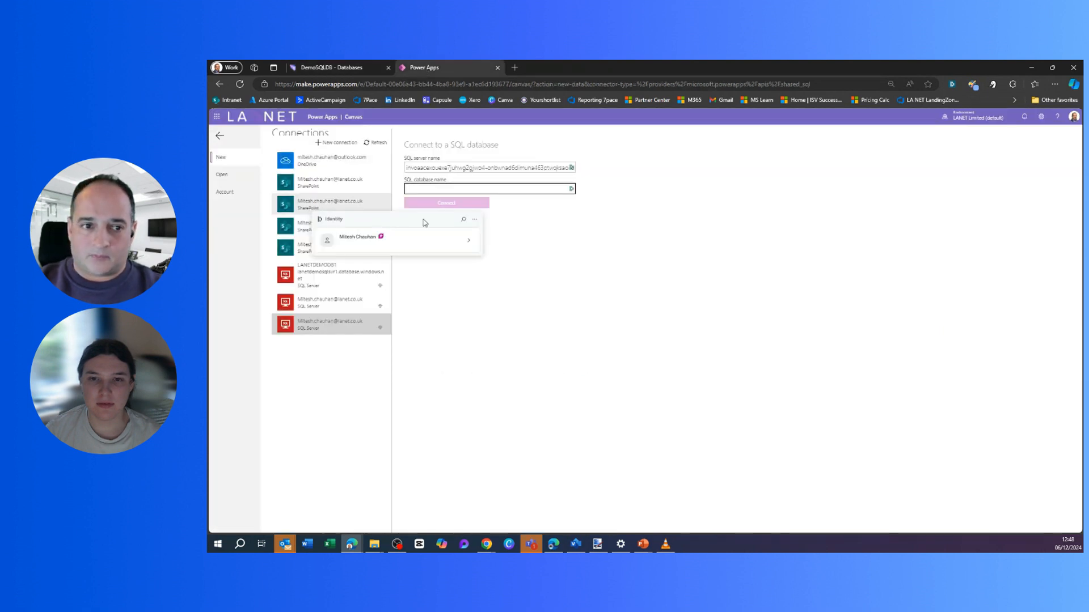
{"action": "key", "text": "ctrl+v"}
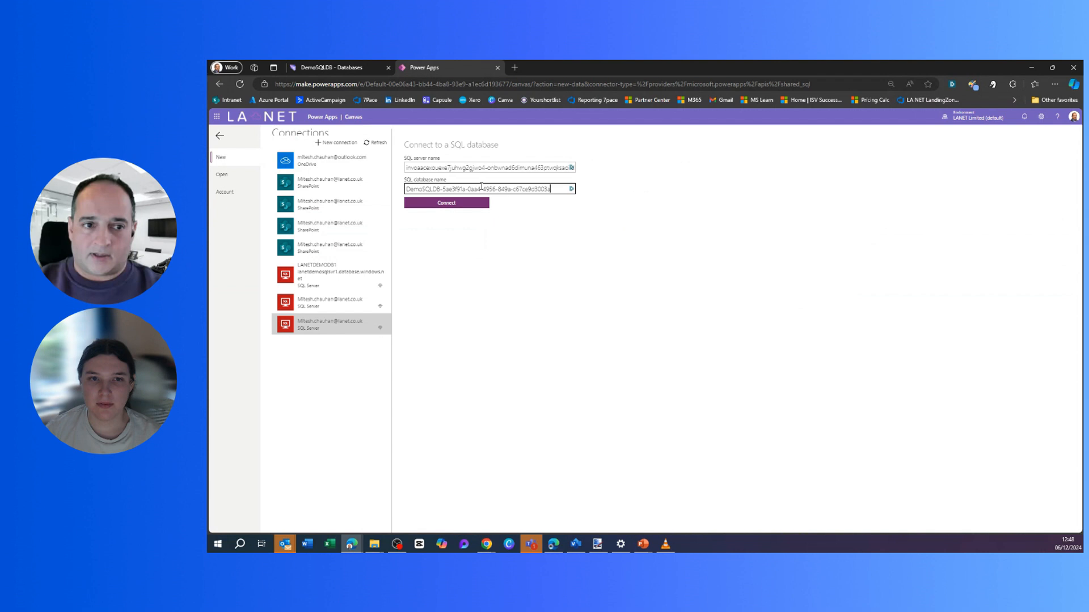
{"action": "left_click", "coordinate": [446, 205]}
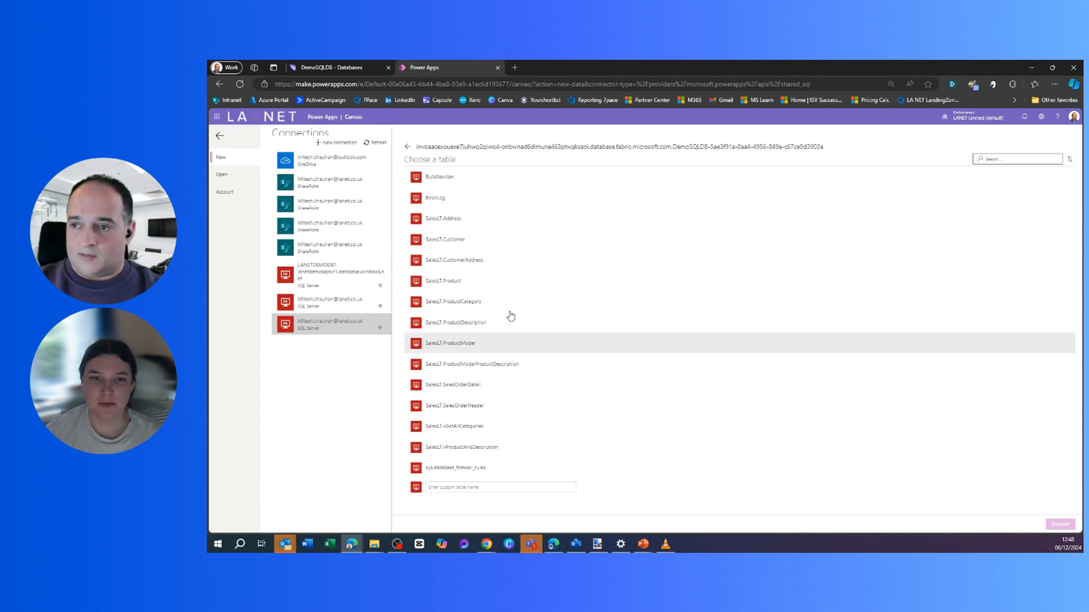
Build the app from the SalesLT.Customer table, then switch back to the Fabric DemoSQLDB tab.
{"action": "left_click", "coordinate": [455, 246]}
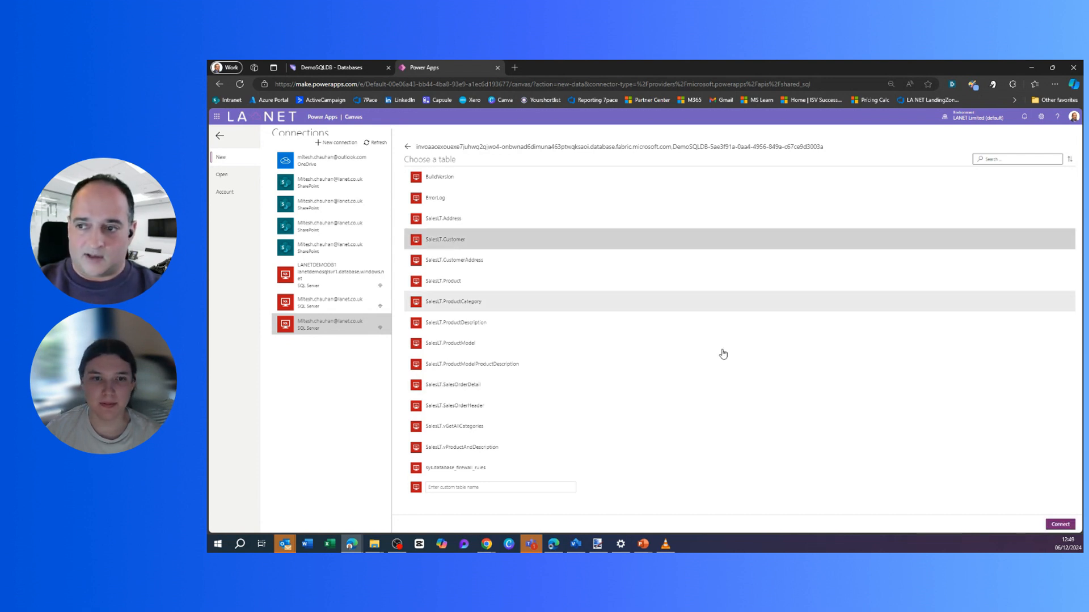
{"action": "left_click", "coordinate": [1060, 524]}
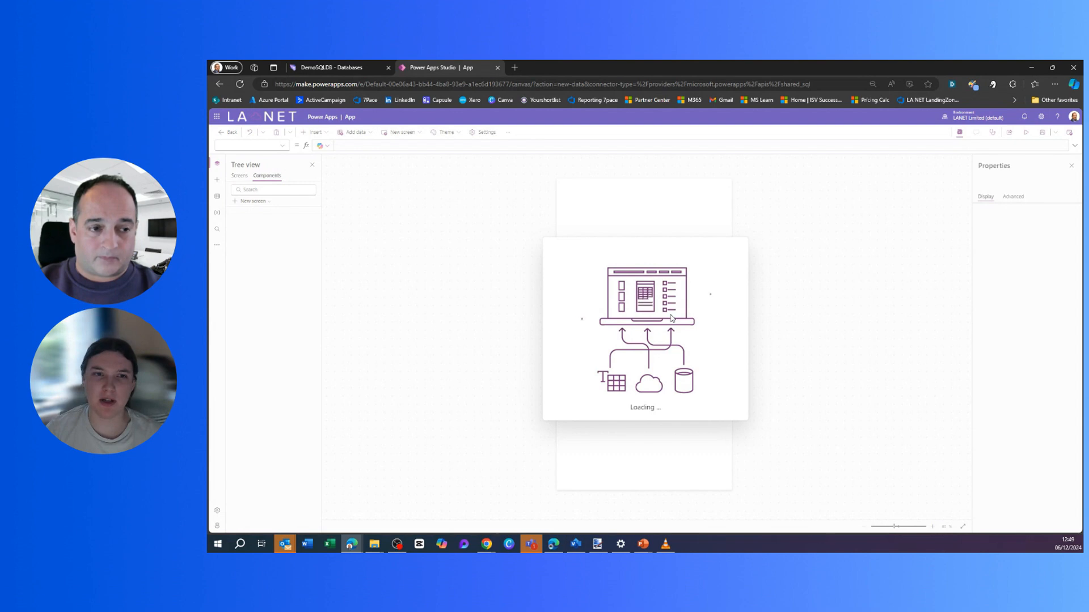
{"action": "left_click", "coordinate": [316, 68]}
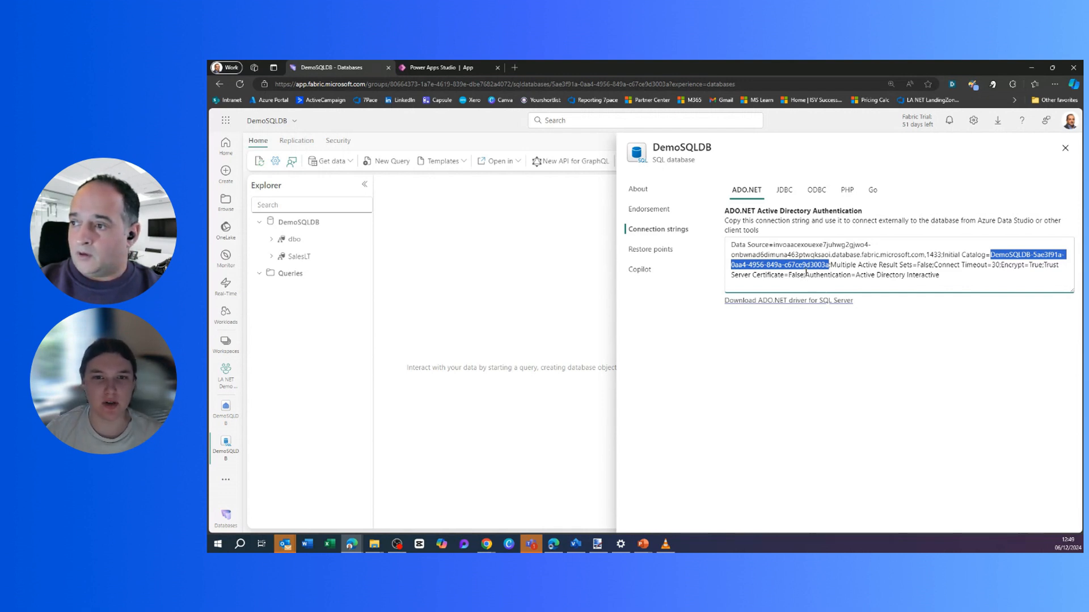
Highlight the Data Source host and Initial Catalog values in the zoomed-in ADO.NET string.
{"action": "left_click", "coordinate": [783, 270]}
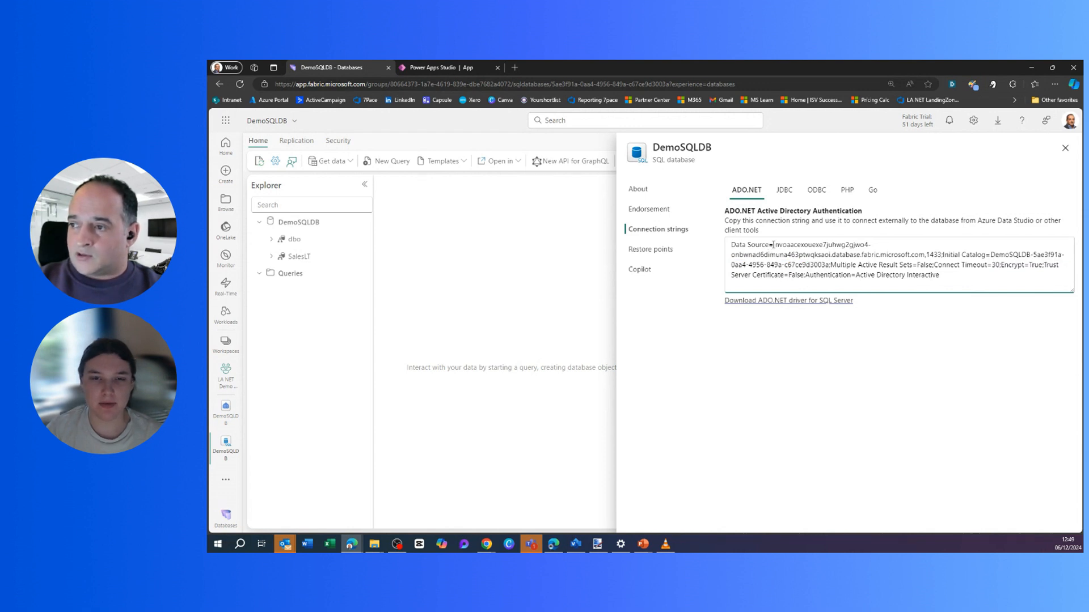
{"action": "left_click_drag", "start_coordinate": [774, 245], "coordinate": [928, 255]}
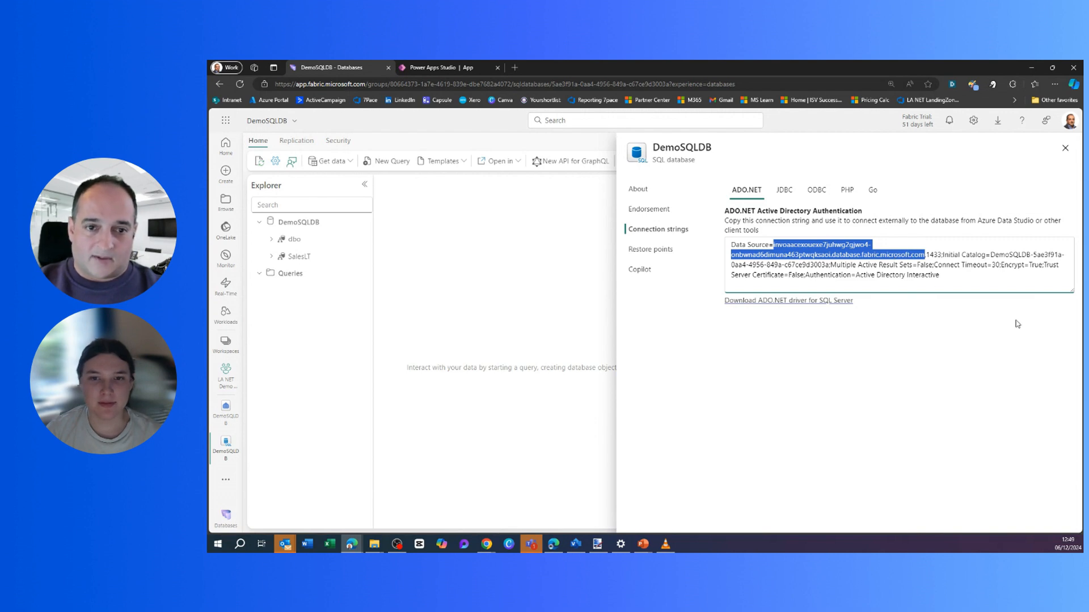
{"action": "key", "text": "ctrl+plus"}
{"action": "key", "text": "ctrl+plus"}
{"action": "key", "text": "ctrl+plus"}
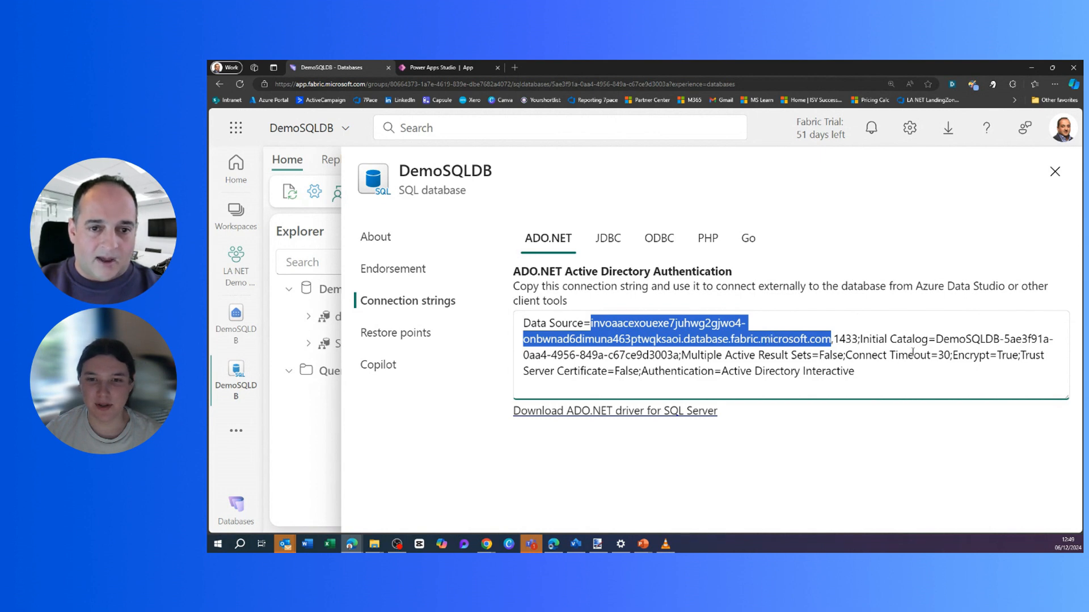
{"action": "left_click_drag", "start_coordinate": [936, 342], "coordinate": [680, 356]}
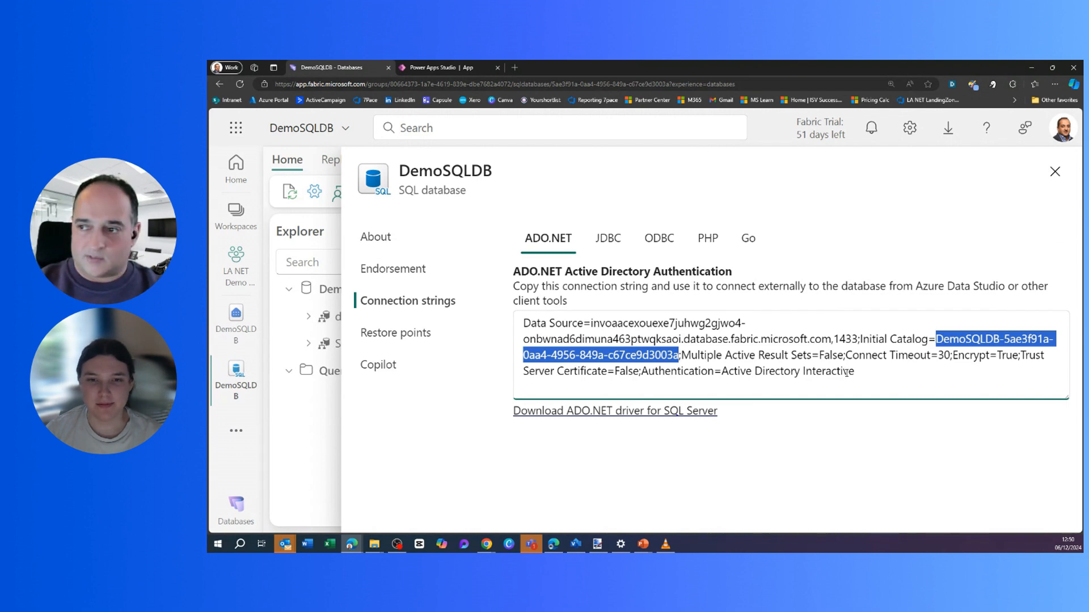
{"action": "key", "text": "ctrl+minus"}
{"action": "key", "text": "ctrl+minus"}
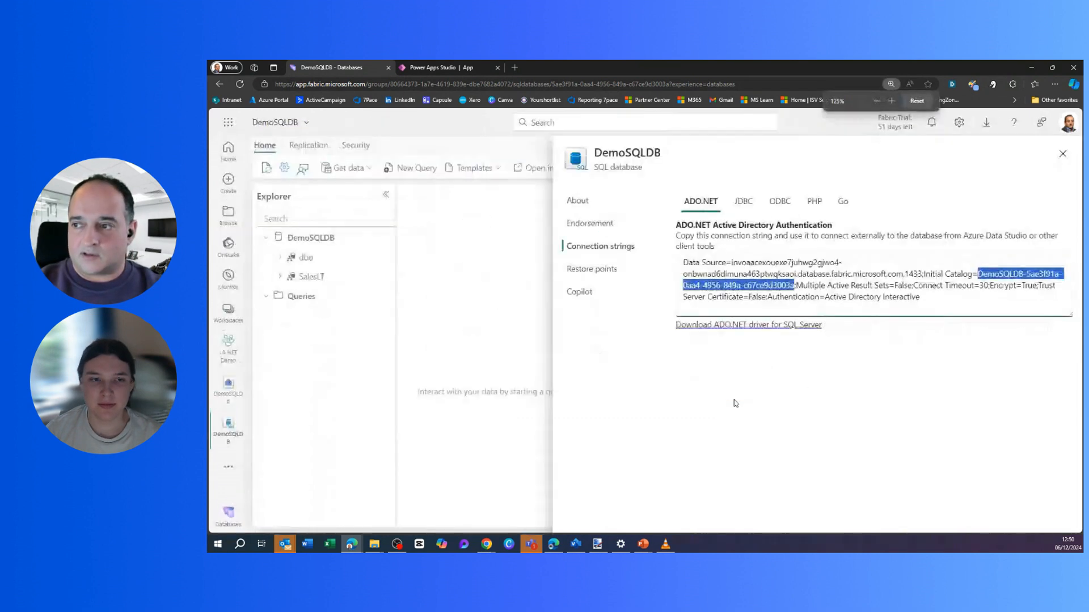
{"action": "left_click", "coordinate": [448, 67]}
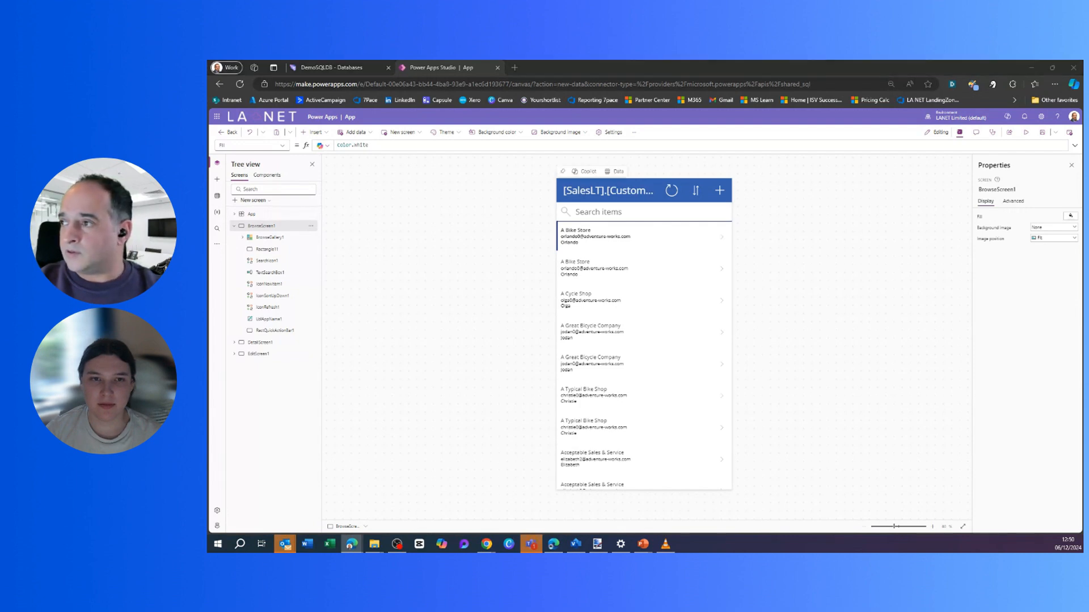
Preview the generated customer app and filter its list by searching 'o'.
{"action": "left_click", "coordinate": [1027, 134]}
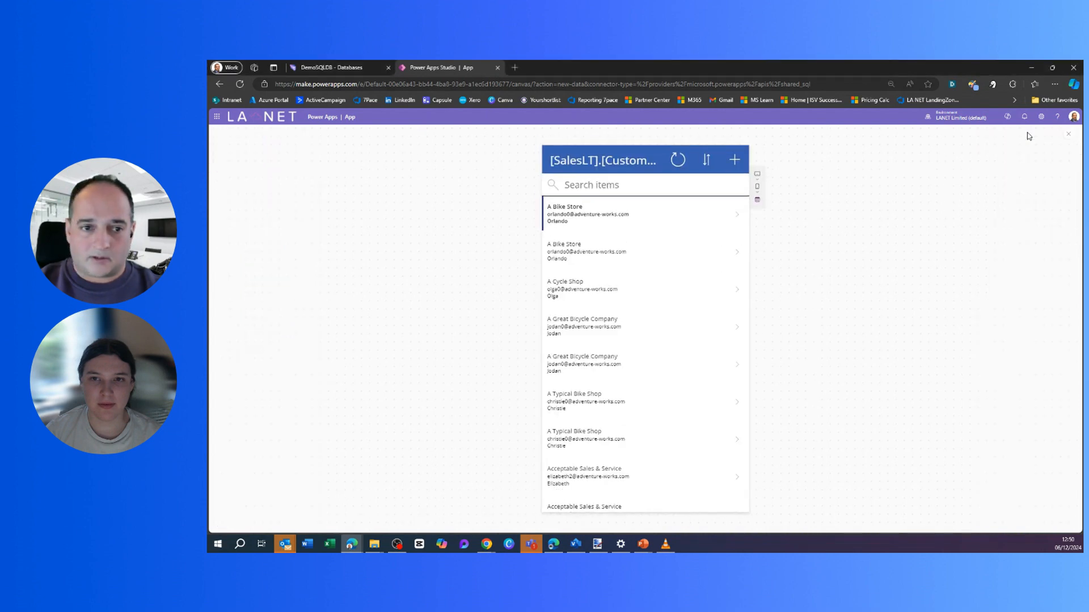
{"action": "left_click", "coordinate": [600, 184]}
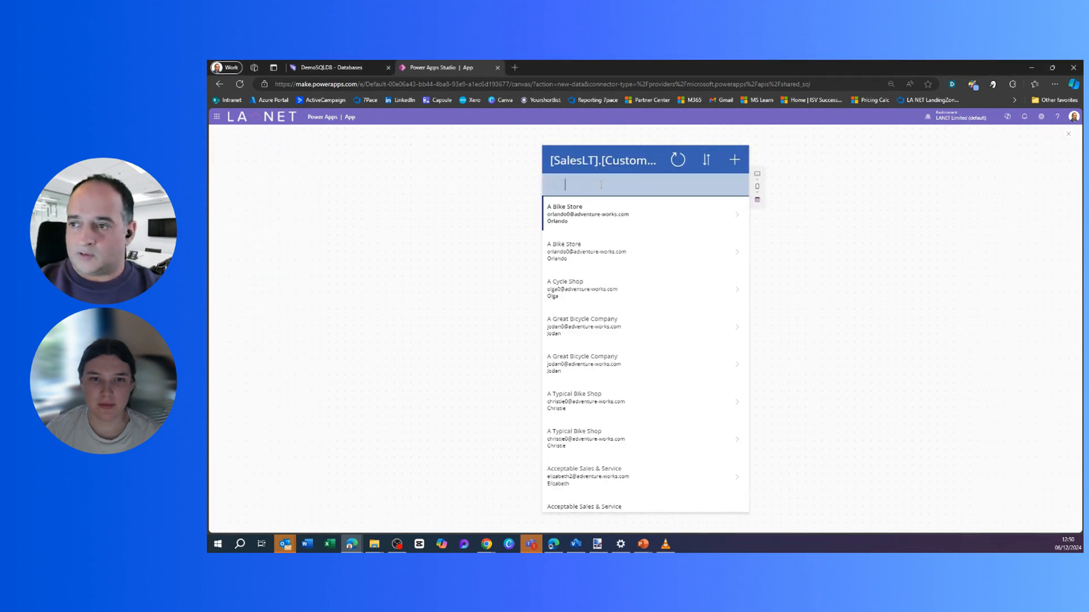
{"action": "type", "text": "adam"}
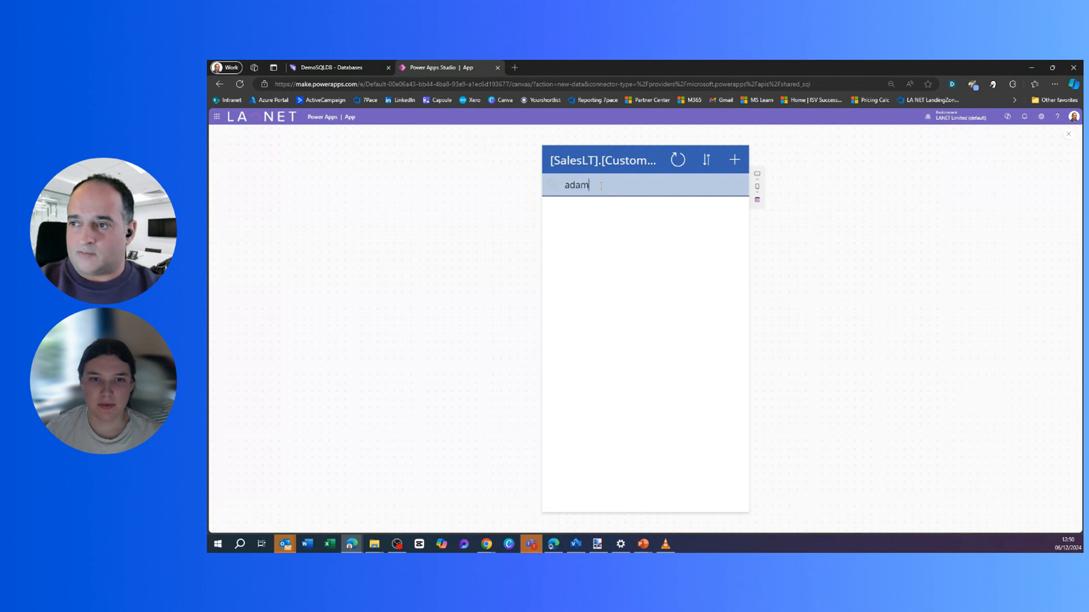
{"action": "left_click_drag", "start_coordinate": [603, 183], "coordinate": [549, 187]}
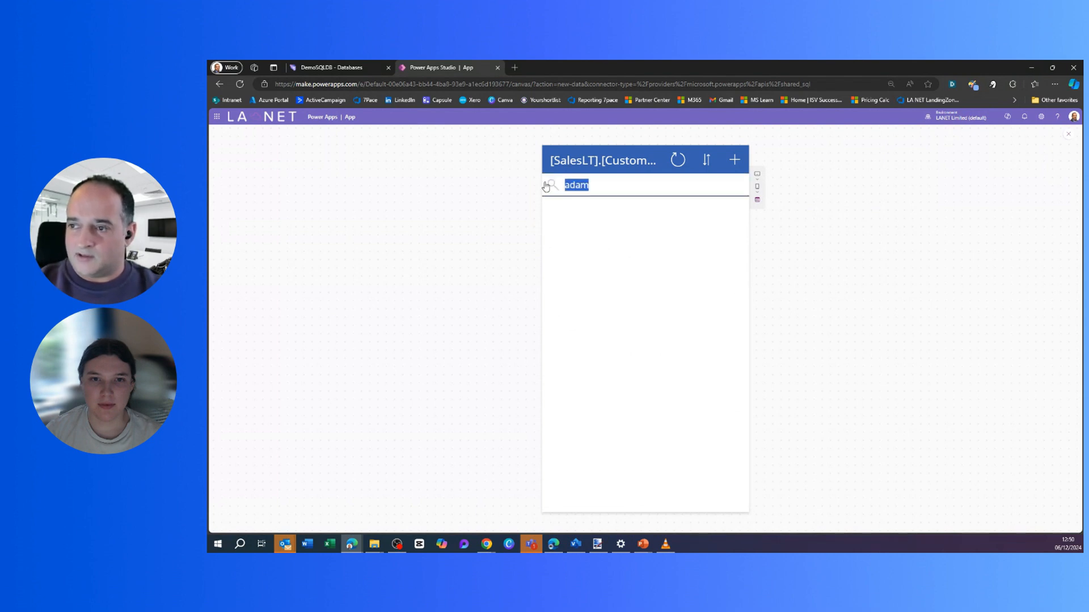
{"action": "key", "text": "BackSpace"}
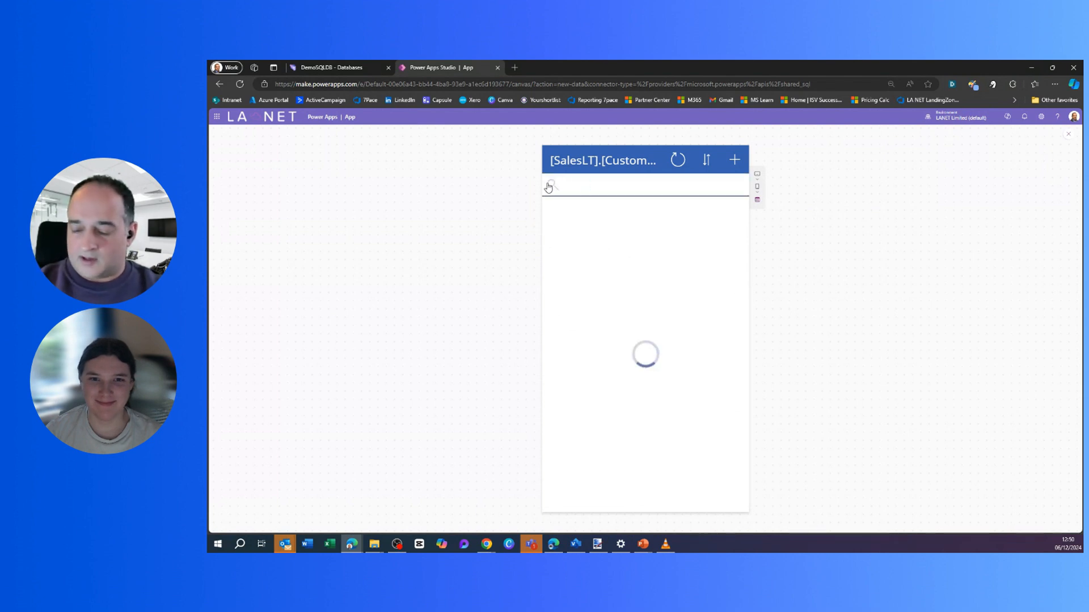
{"action": "type", "text": "orl"}
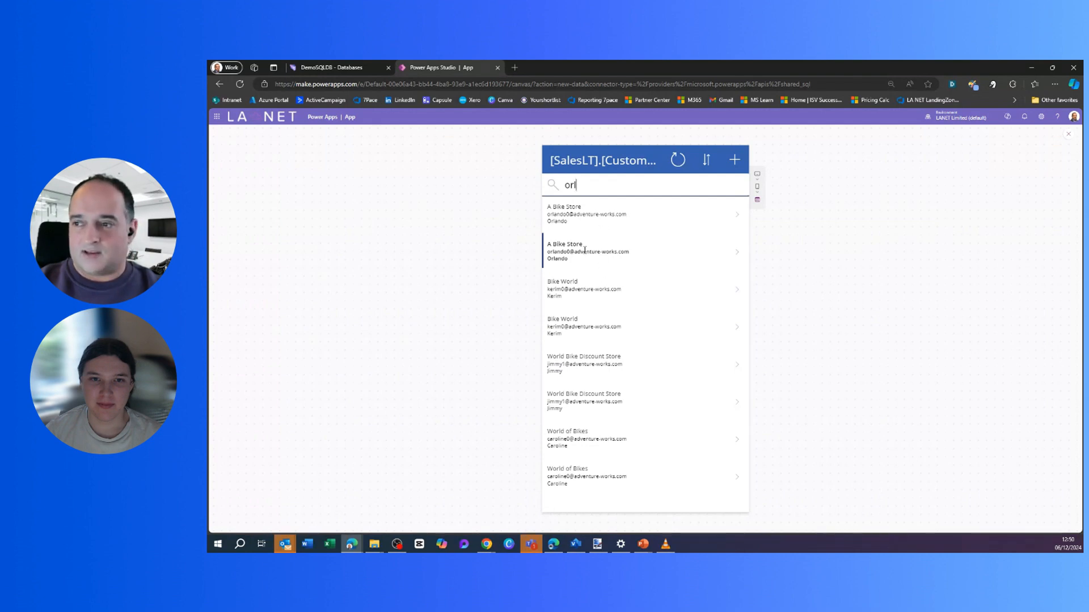
Change the A Bike Store record's company name to 'Orlandos Bike Store' and save it.
{"action": "left_click", "coordinate": [737, 254]}
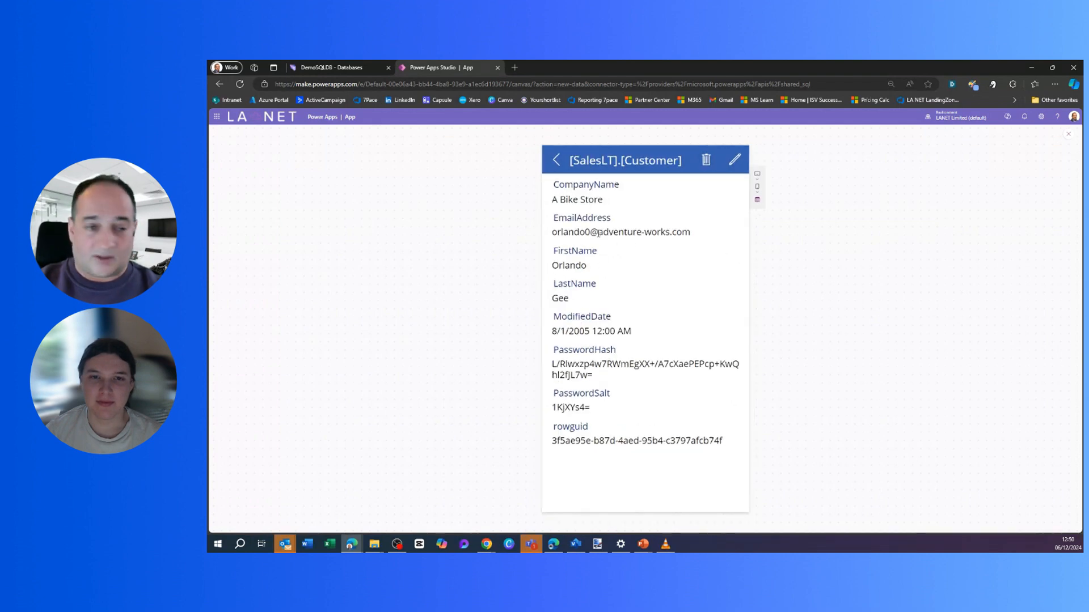
{"action": "left_click", "coordinate": [734, 160]}
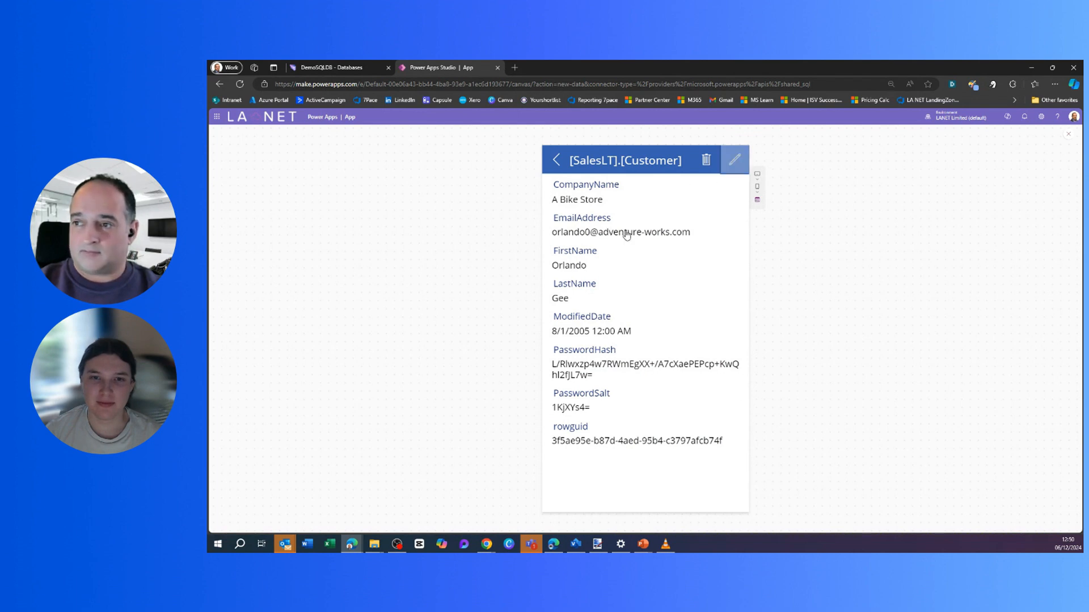
{"action": "left_click", "coordinate": [571, 210]}
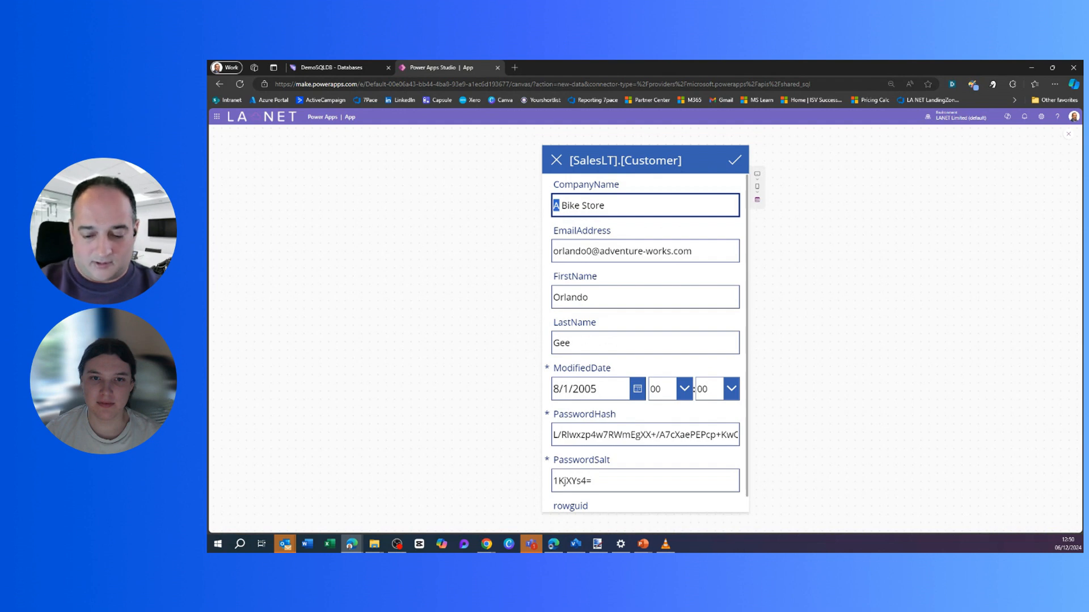
{"action": "type", "text": "Orlandos"}
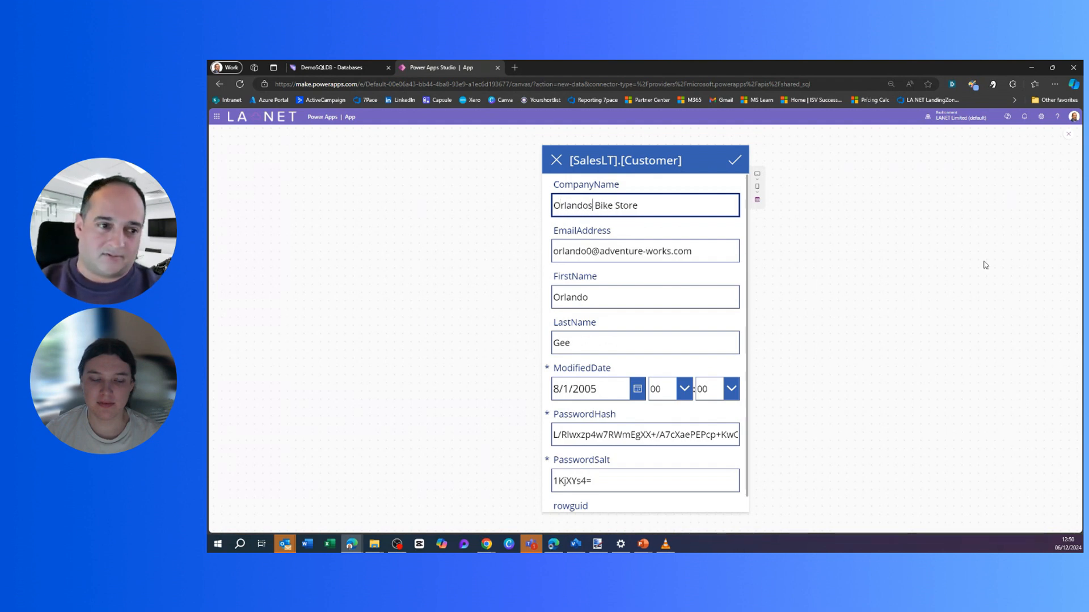
{"action": "left_click", "coordinate": [735, 160]}
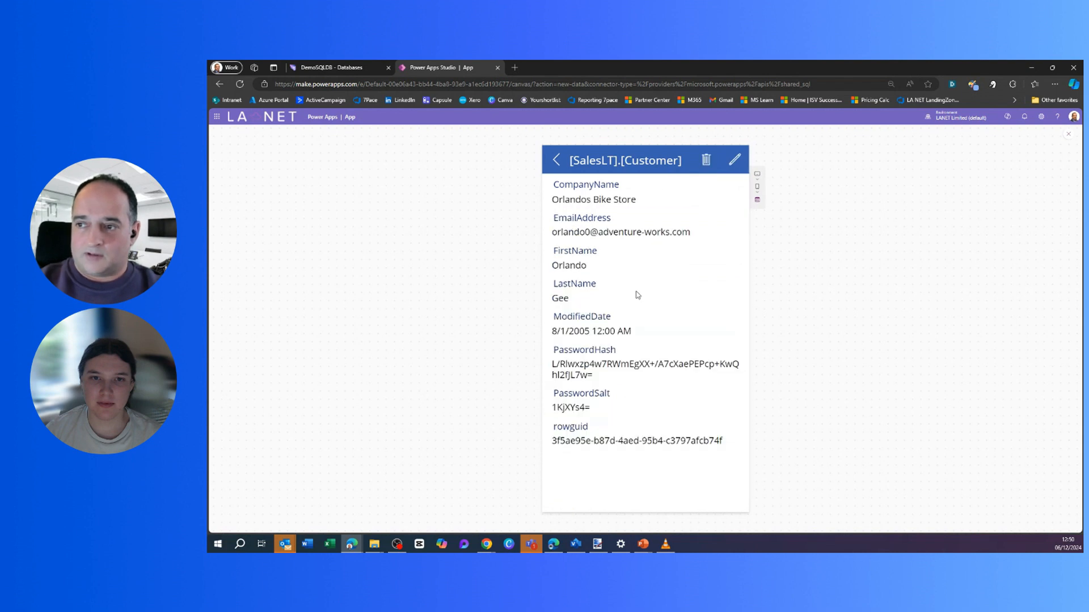
Close DemoSQLDB's connection strings panel and switch to its SQL analytics endpoint.
{"action": "left_click", "coordinate": [337, 69]}
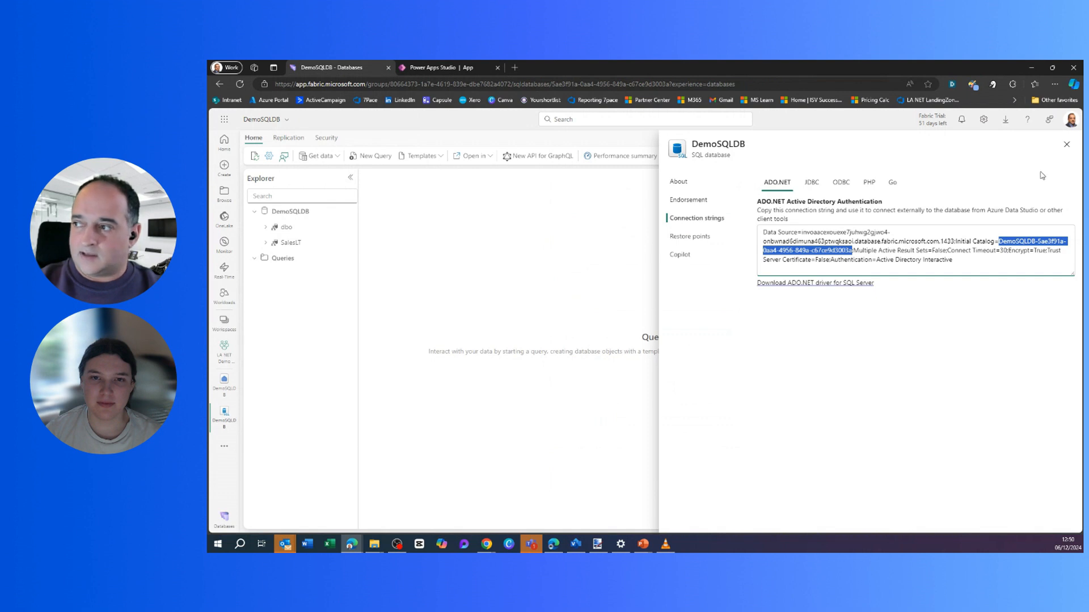
{"action": "left_click", "coordinate": [1067, 144]}
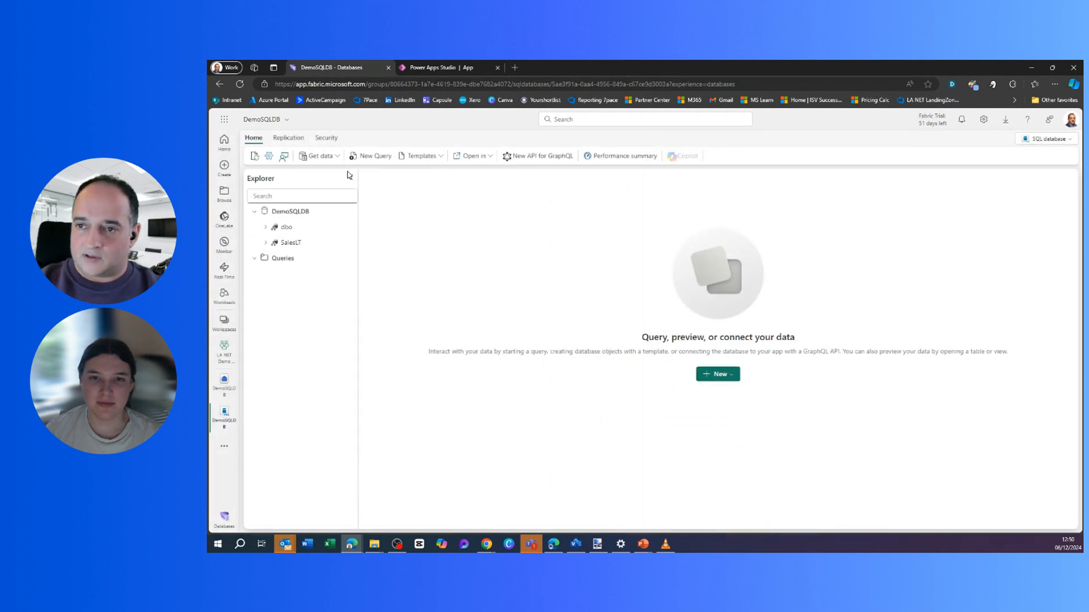
{"action": "left_click", "coordinate": [1043, 140]}
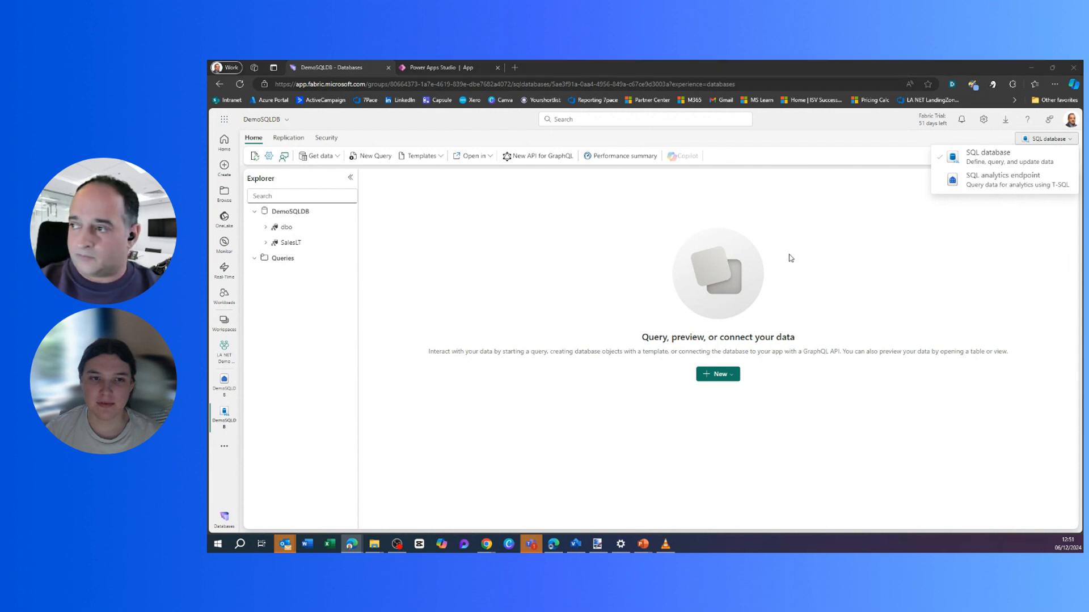
{"action": "left_click", "coordinate": [975, 180]}
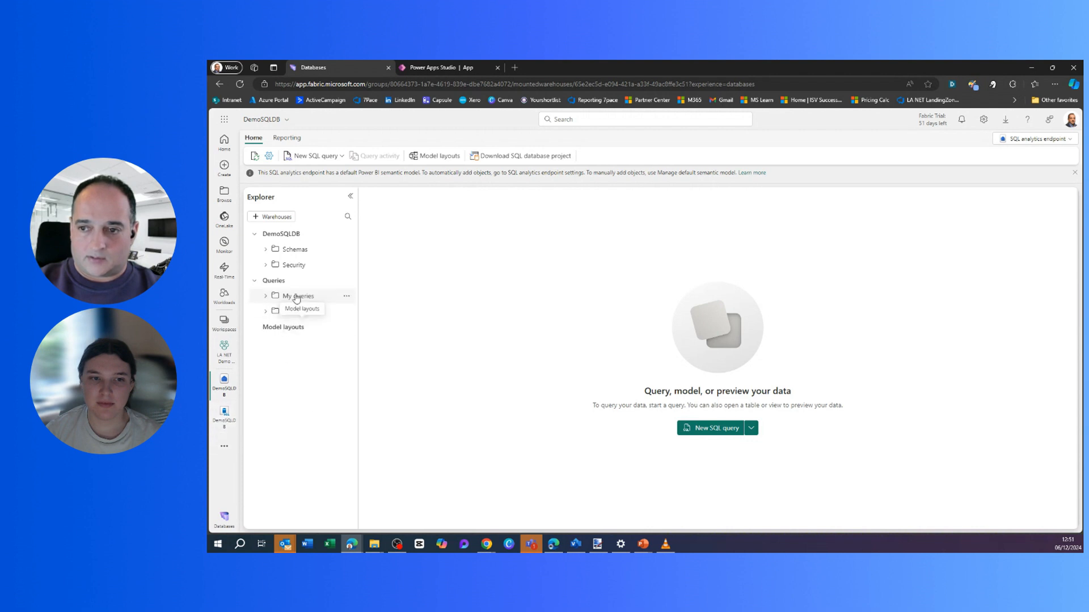
Start a new SQL query reading: select * from SalesLT.Customer where CompanyName ='.
{"action": "left_click", "coordinate": [334, 153]}
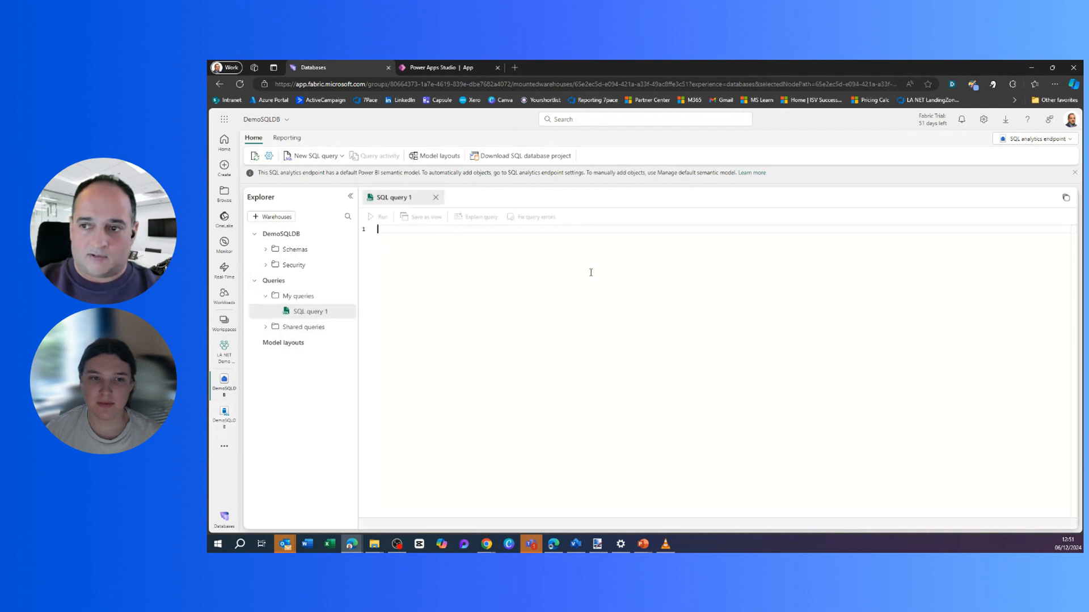
{"action": "type", "text": "select "}
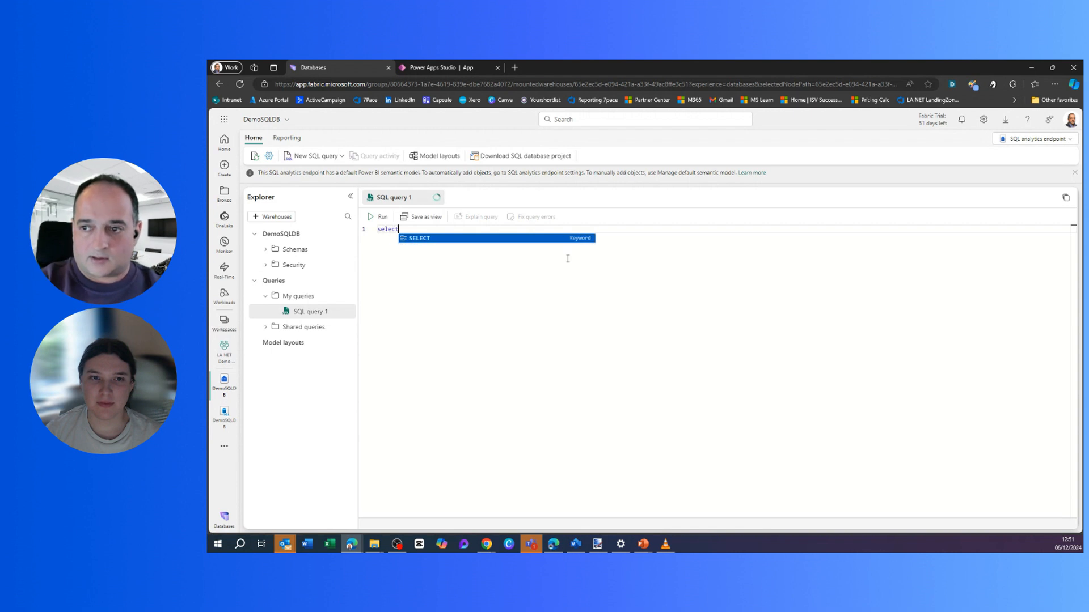
{"action": "type", "text": "*"}
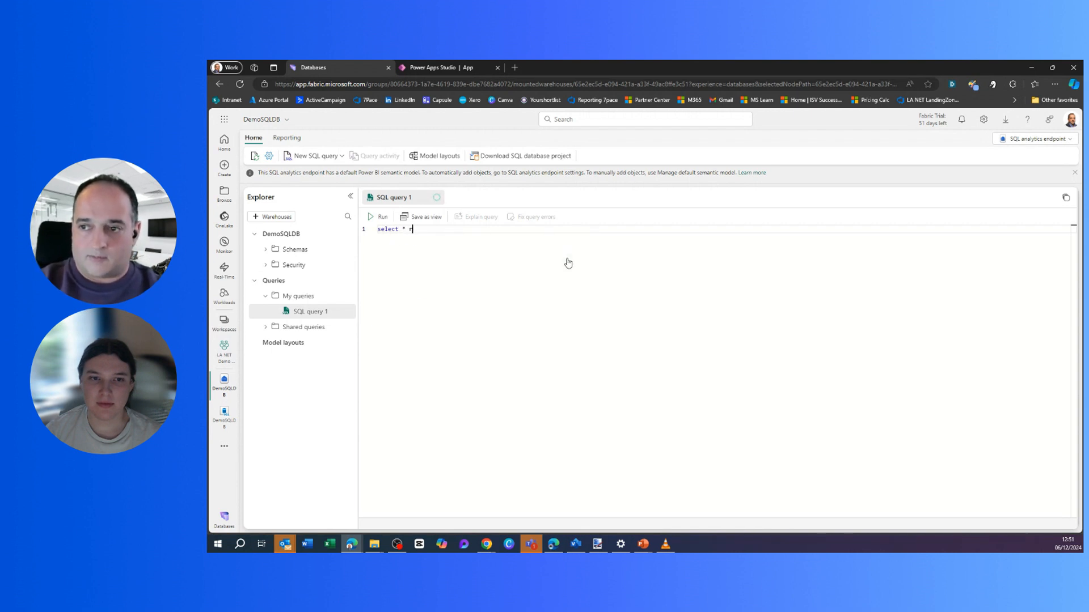
{"action": "type", "text": " from SalesLT"}
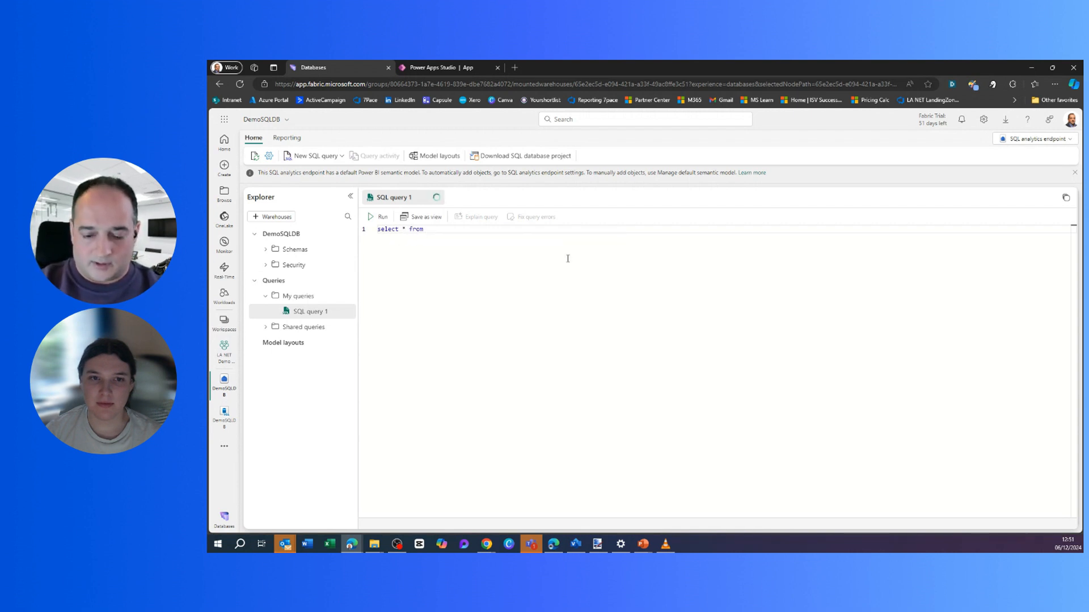
{"action": "type", "text": ".Customer"}
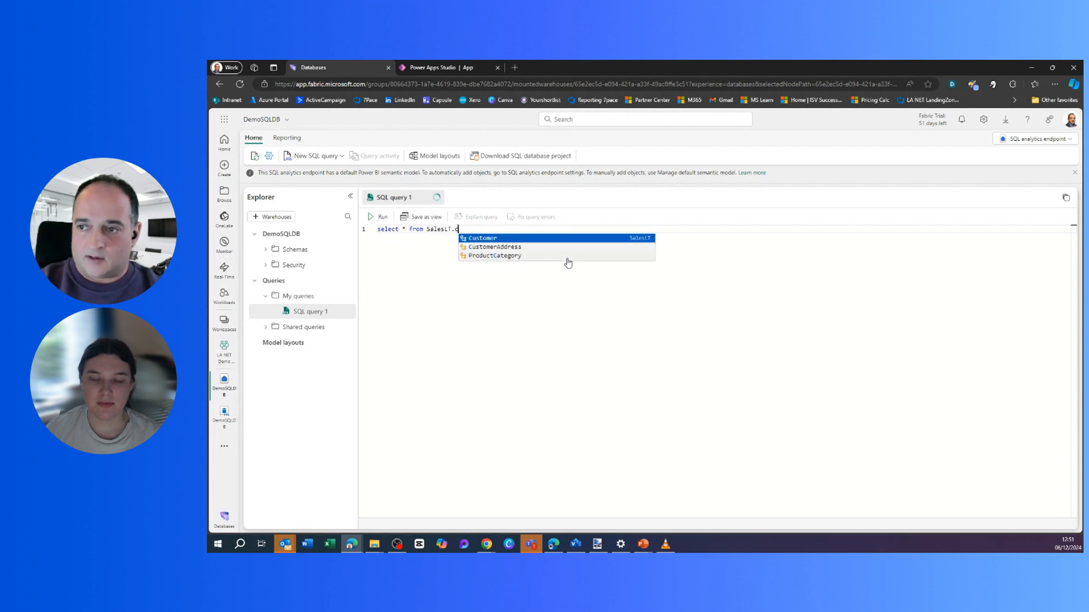
{"action": "type", "text": " where"}
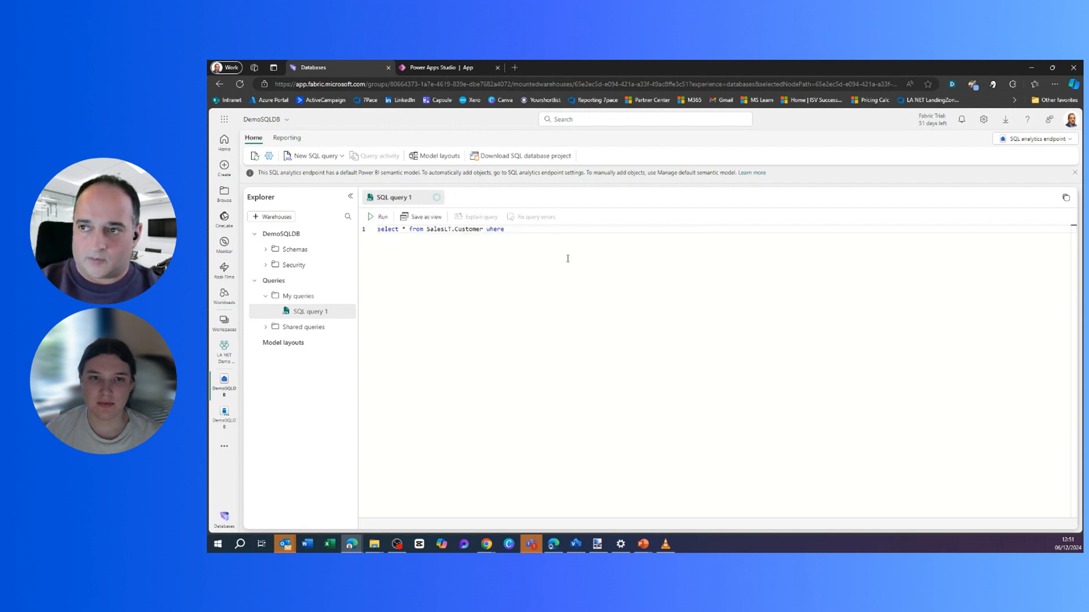
{"action": "type", "text": "CompanyName"}
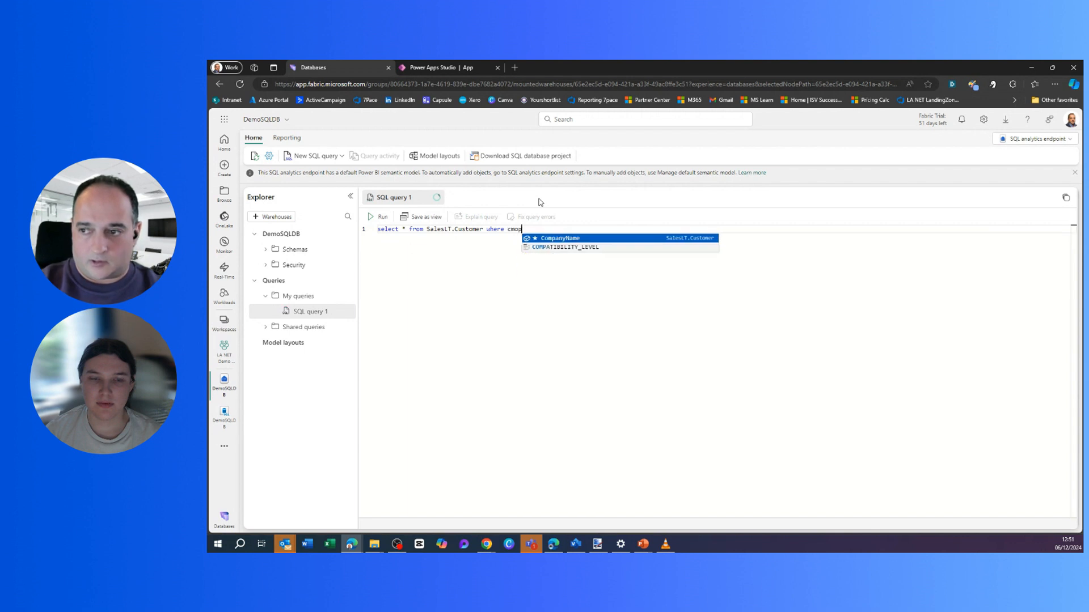
{"action": "type", "text": " ='"}
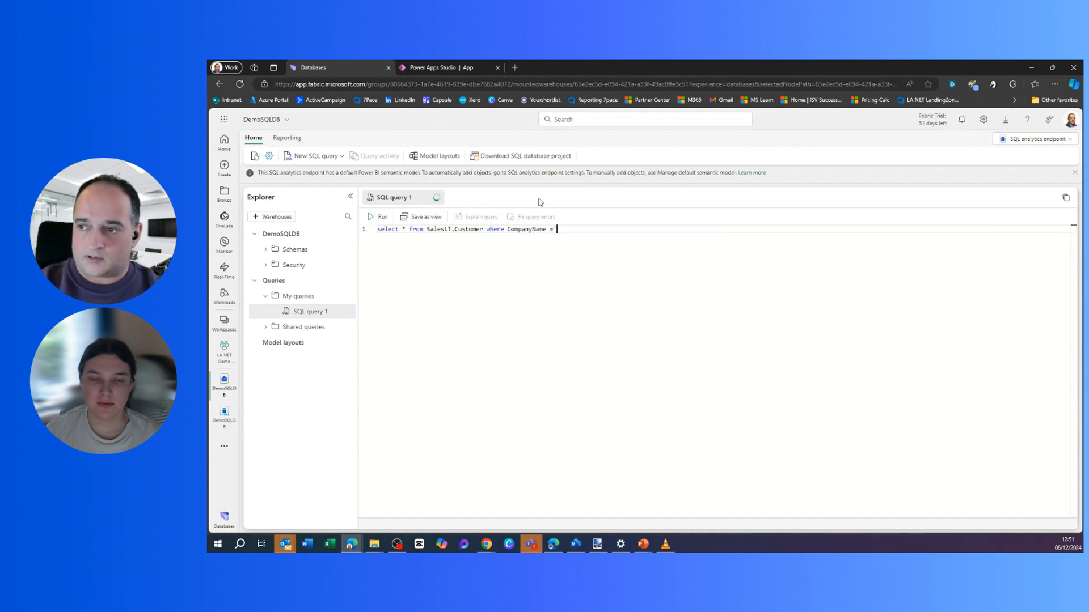
Paste 'Orlandos Bike Store' copied from the app into the filter and run the query.
{"action": "left_click", "coordinate": [462, 71]}
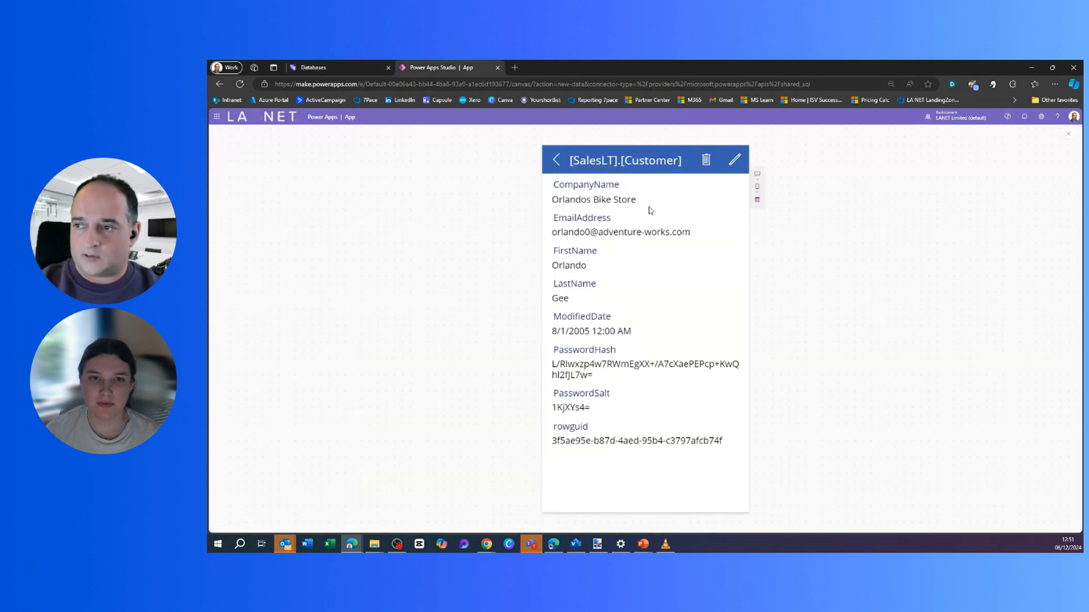
{"action": "left_click_drag", "start_coordinate": [638, 201], "coordinate": [554, 202]}
{"action": "key", "text": "ctrl+c"}
{"action": "left_click", "coordinate": [325, 67]}
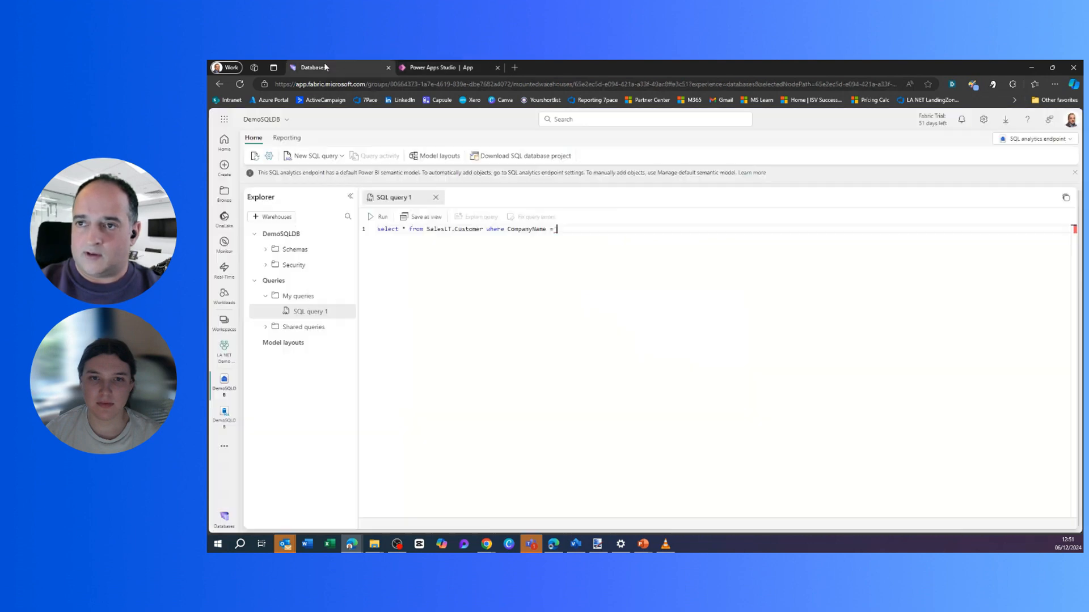
{"action": "key", "text": "ctrl+v"}
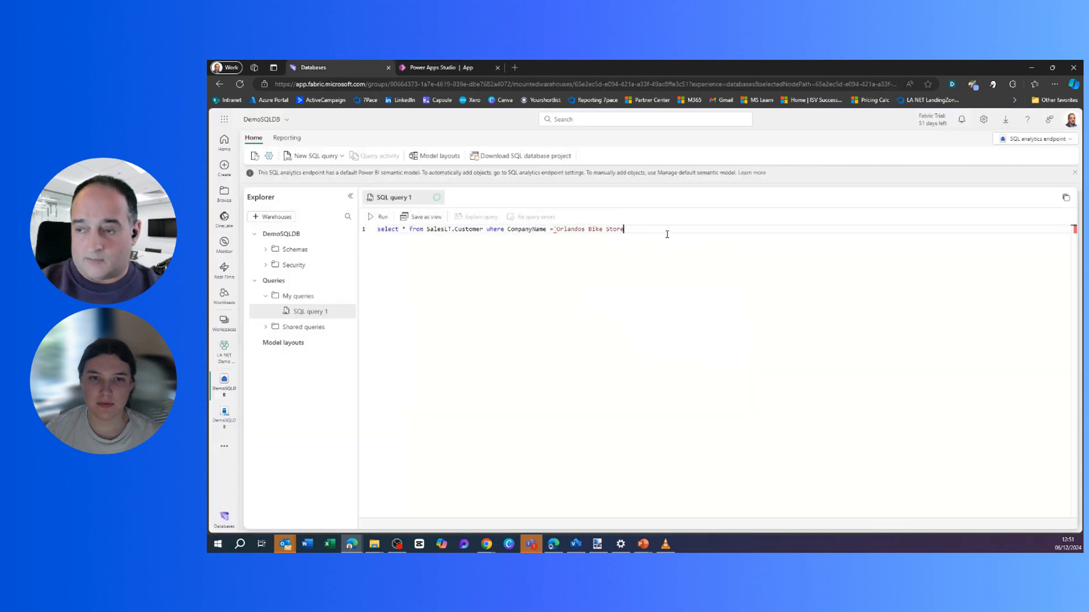
{"action": "left_click", "coordinate": [380, 216]}
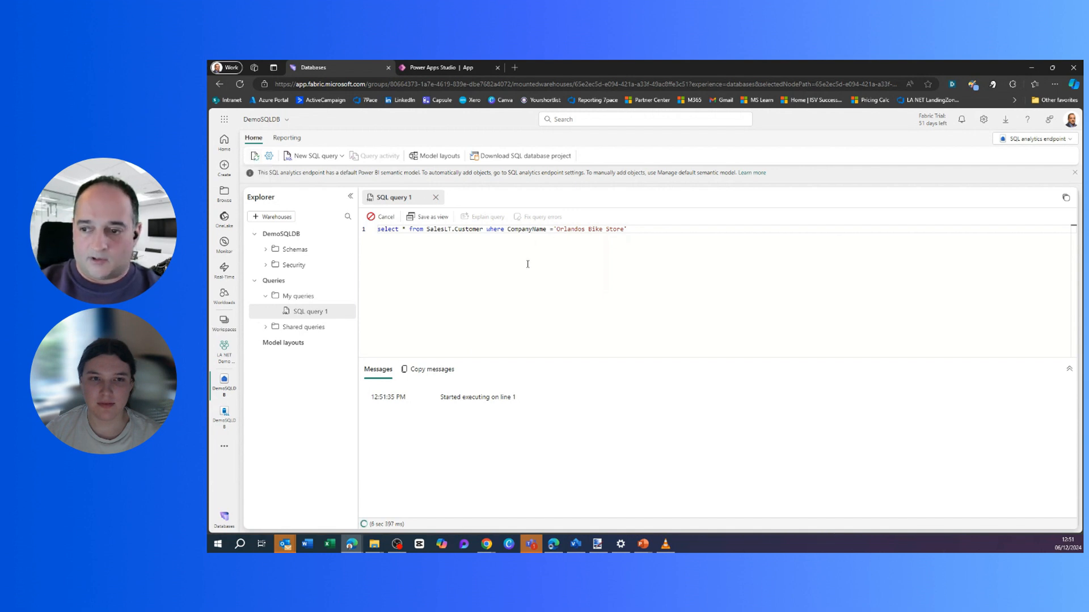
{"action": "double_click", "coordinate": [471, 233]}
{"action": "left_click", "coordinate": [631, 232]}
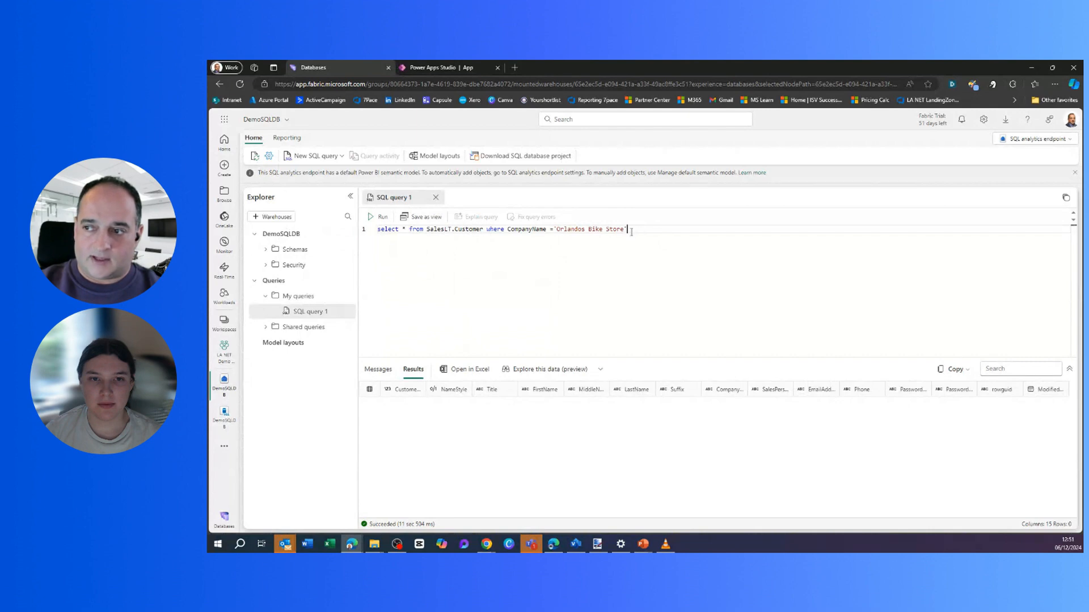
Rerun SQL query 1 to get the one Orlandos Bike Store row, then show Reporting options.
{"action": "left_click", "coordinate": [380, 218]}
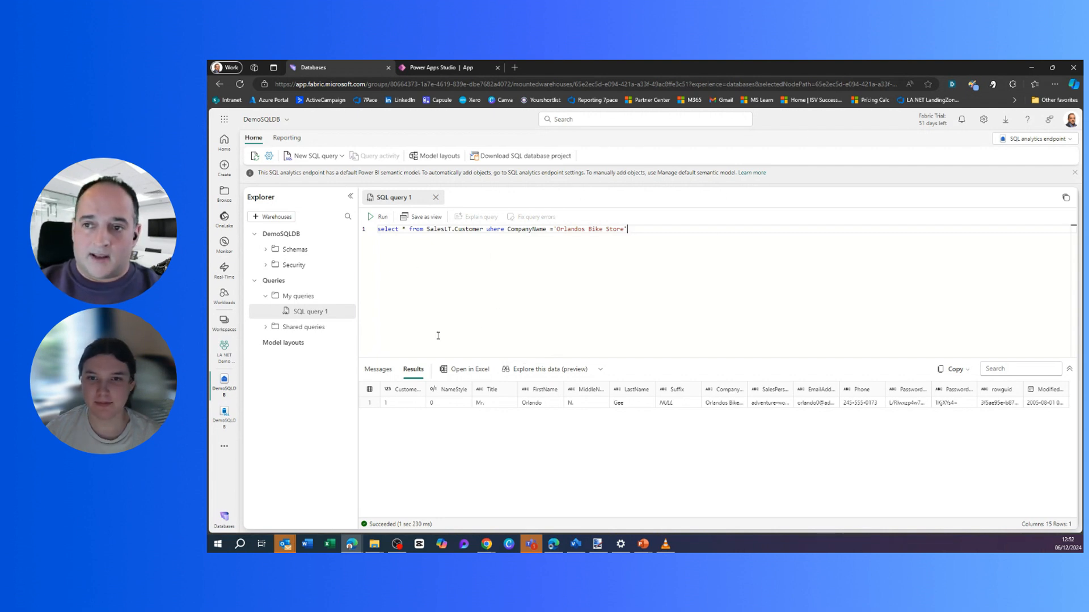
{"action": "left_click", "coordinate": [285, 139]}
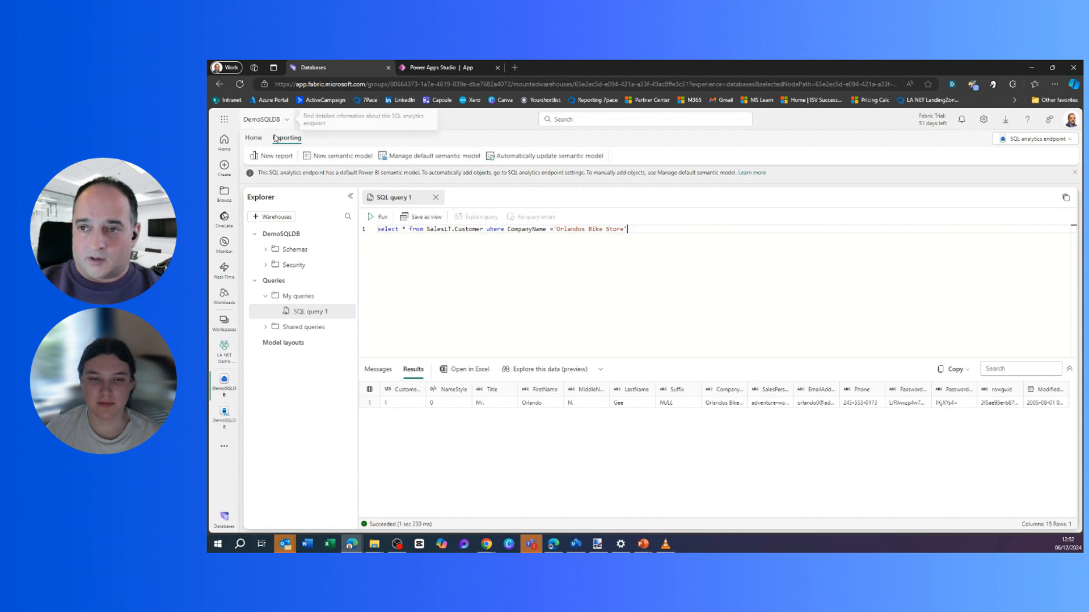
Start a new report and open the table selection for the default Power BI semantic model.
{"action": "left_click", "coordinate": [275, 163]}
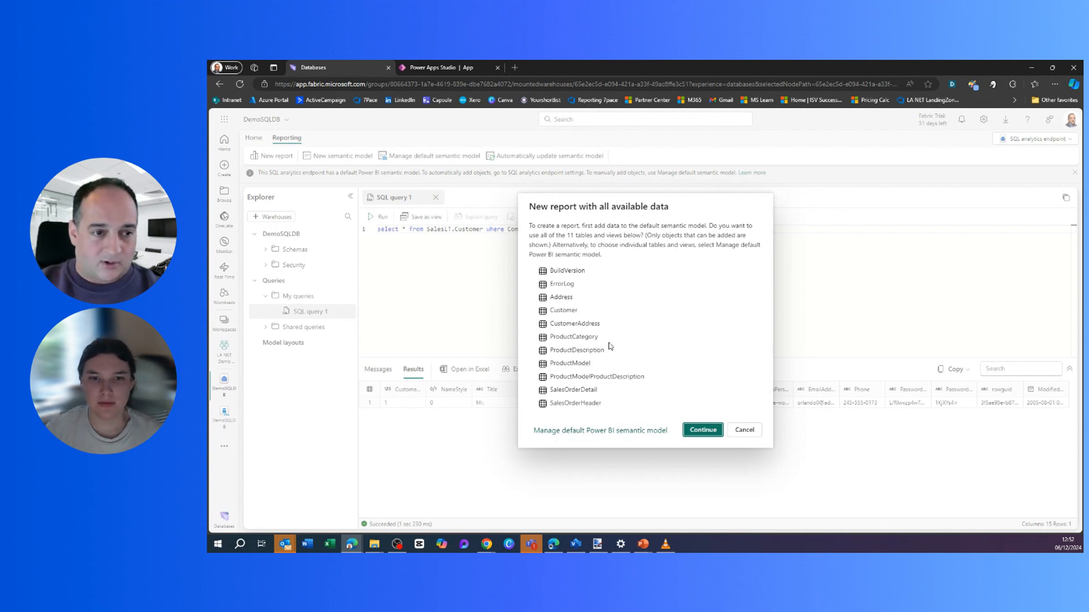
{"action": "left_click", "coordinate": [607, 432]}
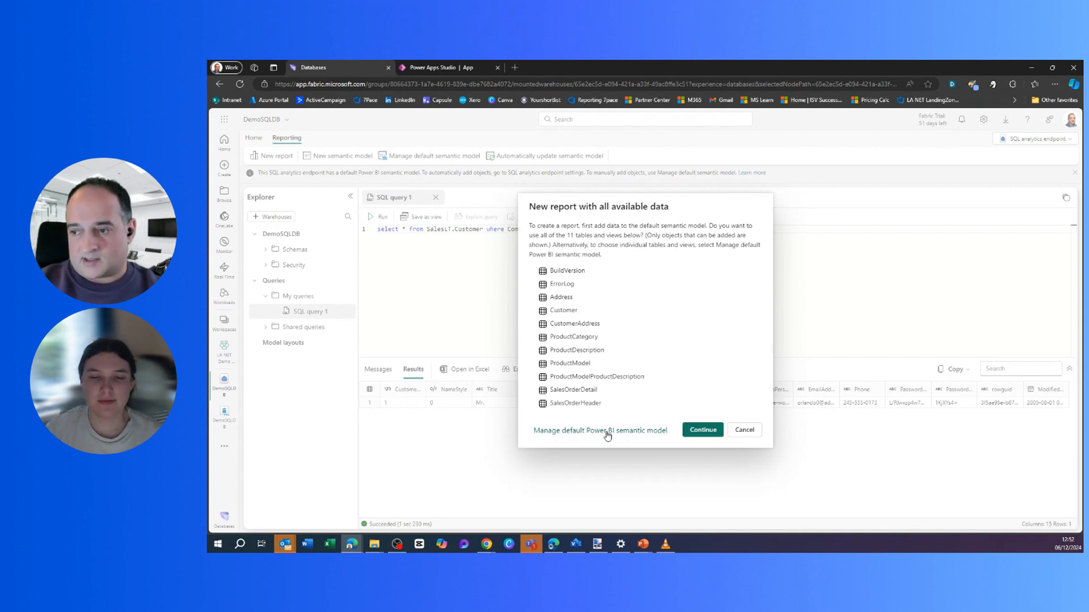
Expand SalesLT and tick the Customer, CustomerAddress and Product tables.
{"action": "left_click", "coordinate": [558, 355]}
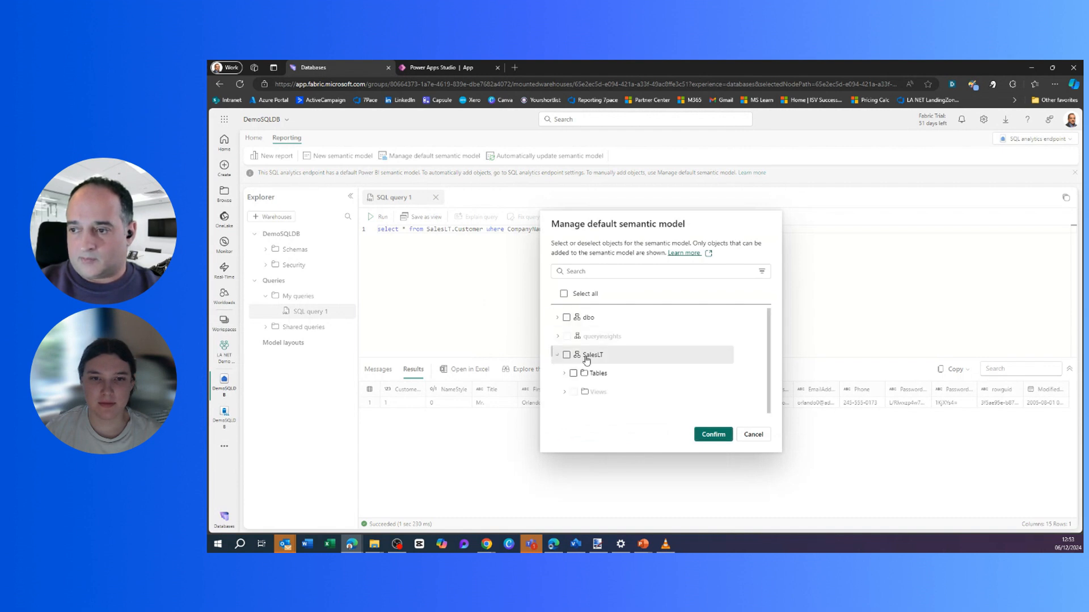
{"action": "left_click", "coordinate": [564, 363]}
{"action": "scroll", "coordinate": [647, 353], "scroll_direction": "down", "scroll_amount": 3}
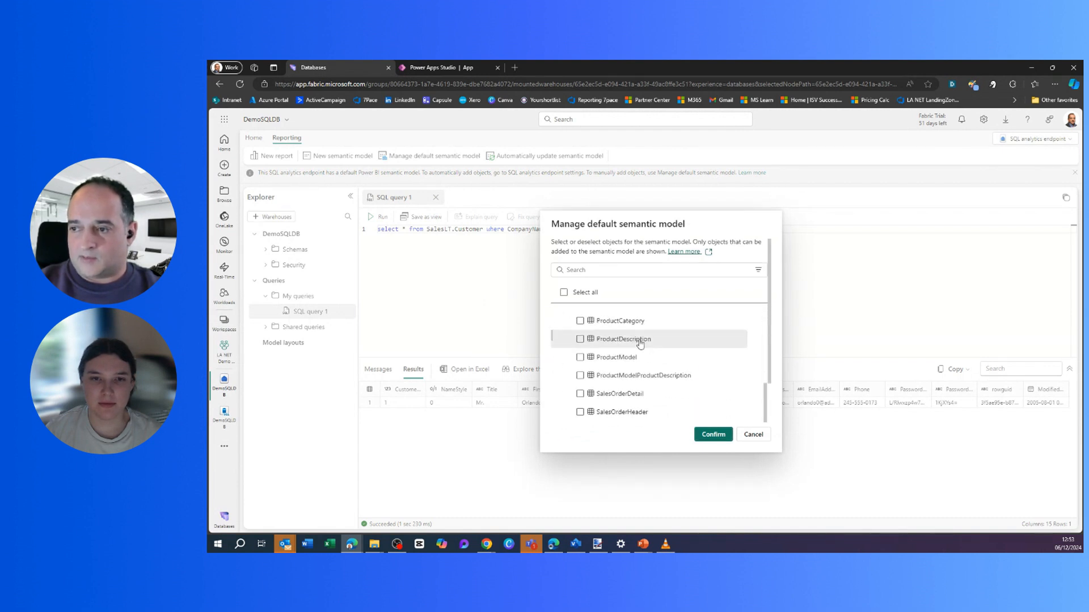
{"action": "scroll", "coordinate": [645, 354], "scroll_direction": "up", "scroll_amount": 3}
{"action": "left_click", "coordinate": [579, 390]}
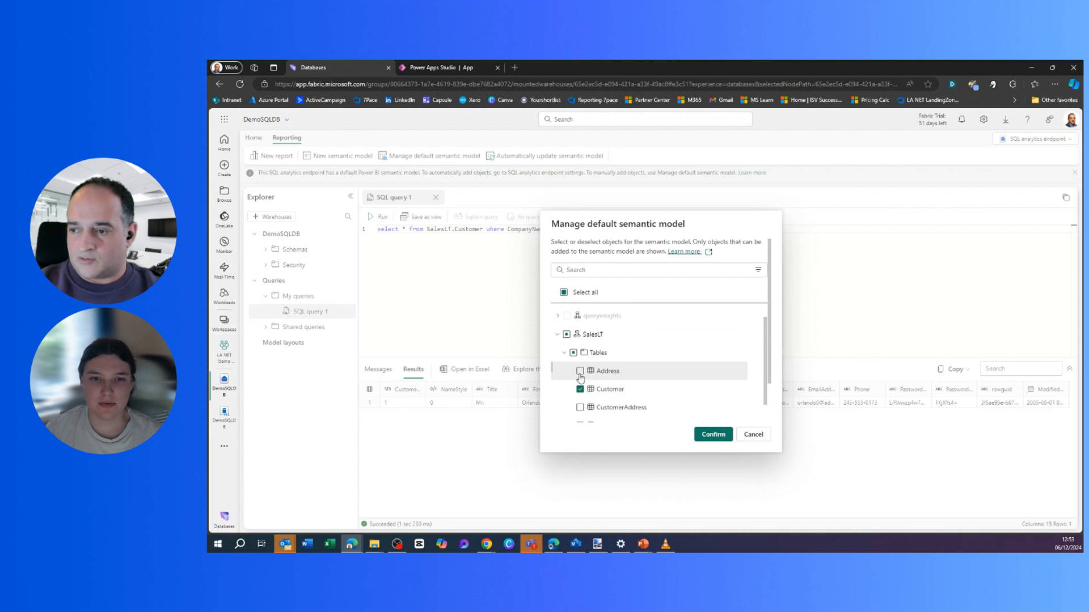
{"action": "scroll", "coordinate": [635, 374], "scroll_direction": "down", "scroll_amount": 2}
{"action": "left_click", "coordinate": [582, 334]}
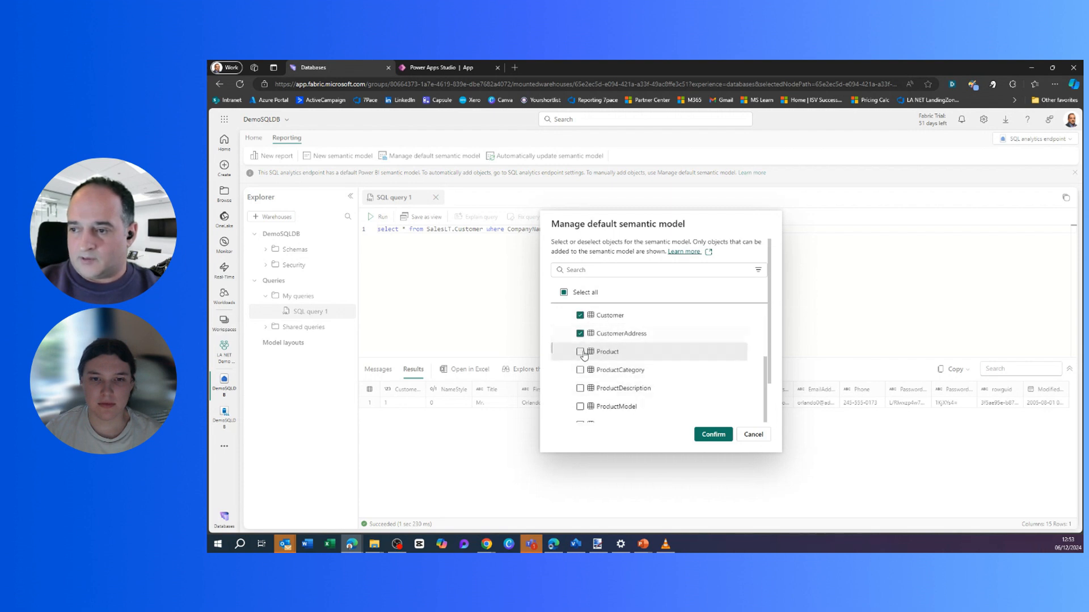
{"action": "left_click", "coordinate": [580, 351]}
Tick the ProductCategory through SalesOrderHeader tables and confirm the semantic model selection.
{"action": "scroll", "coordinate": [615, 389], "scroll_direction": "down", "scroll_amount": 1}
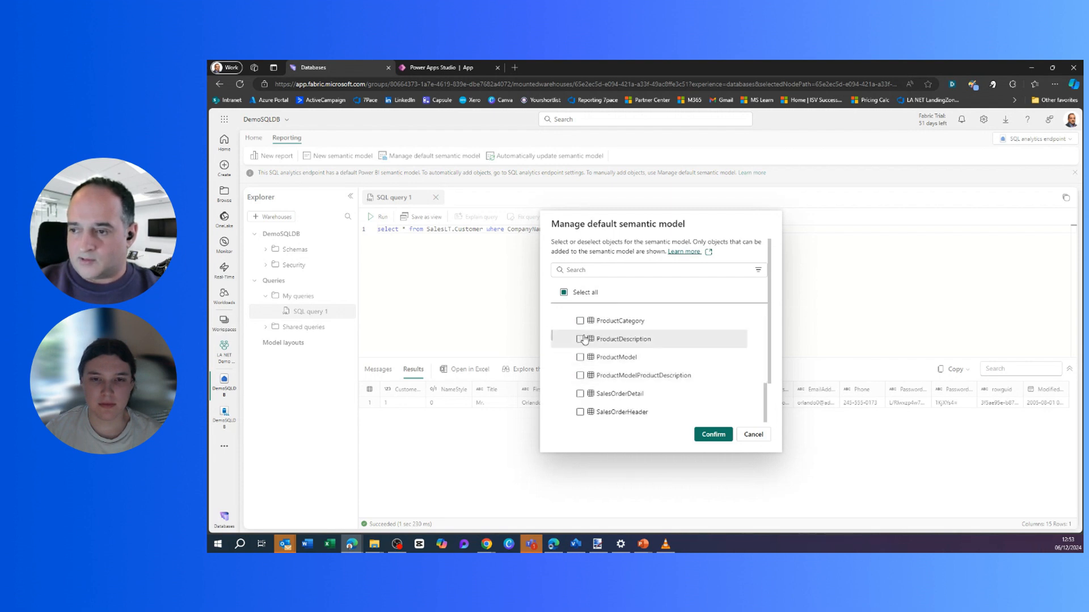
{"action": "left_click", "coordinate": [580, 320]}
{"action": "left_click", "coordinate": [580, 339]}
{"action": "left_click", "coordinate": [579, 357]}
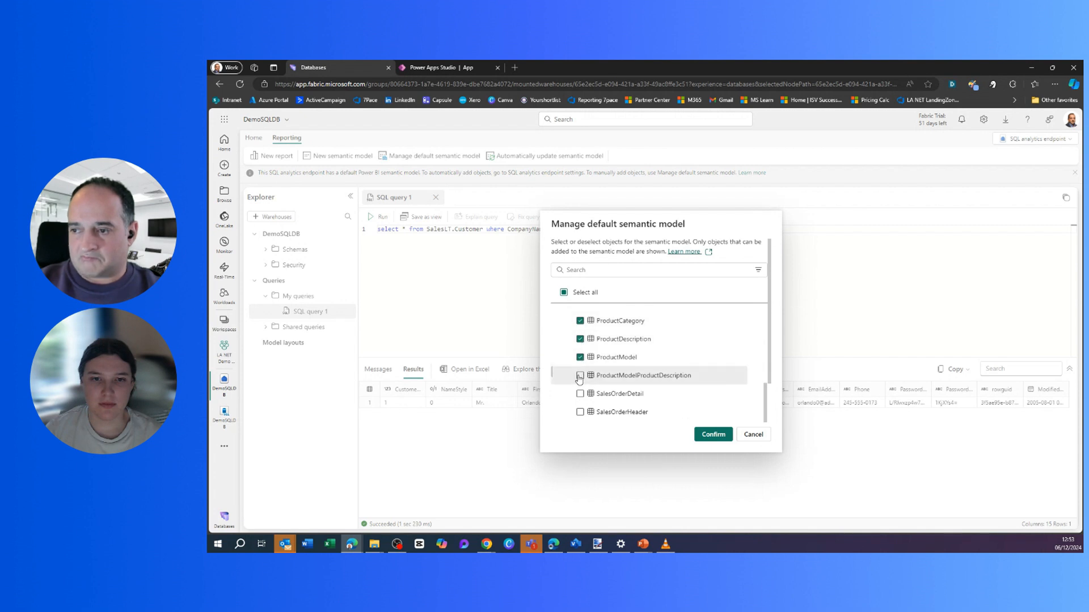
{"action": "left_click", "coordinate": [580, 375]}
{"action": "left_click", "coordinate": [579, 396]}
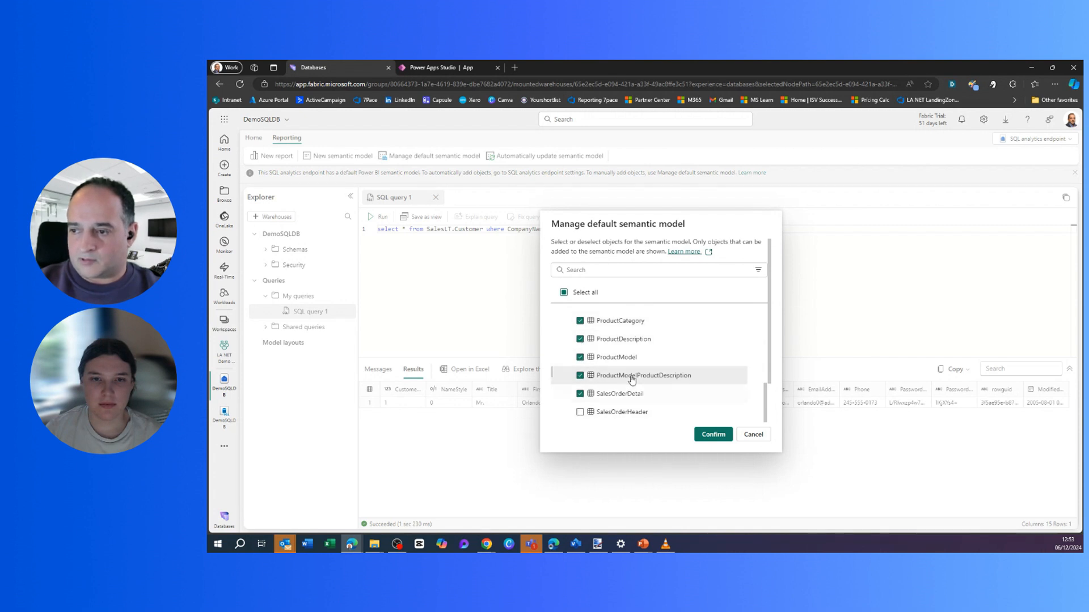
{"action": "scroll", "coordinate": [601, 380], "scroll_direction": "down", "scroll_amount": 2}
{"action": "left_click", "coordinate": [581, 365]}
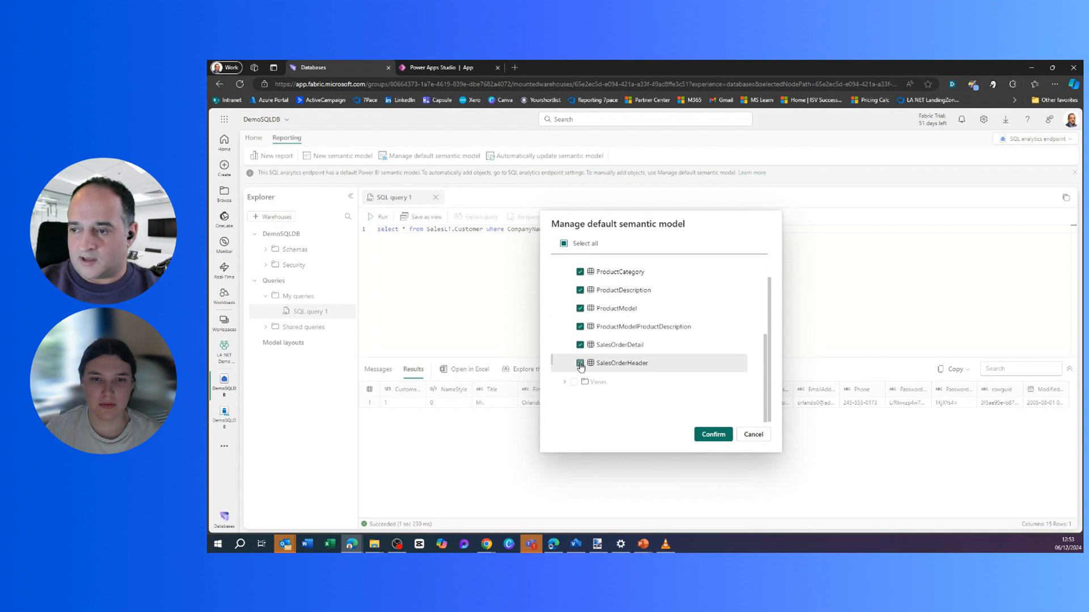
{"action": "left_click", "coordinate": [713, 434]}
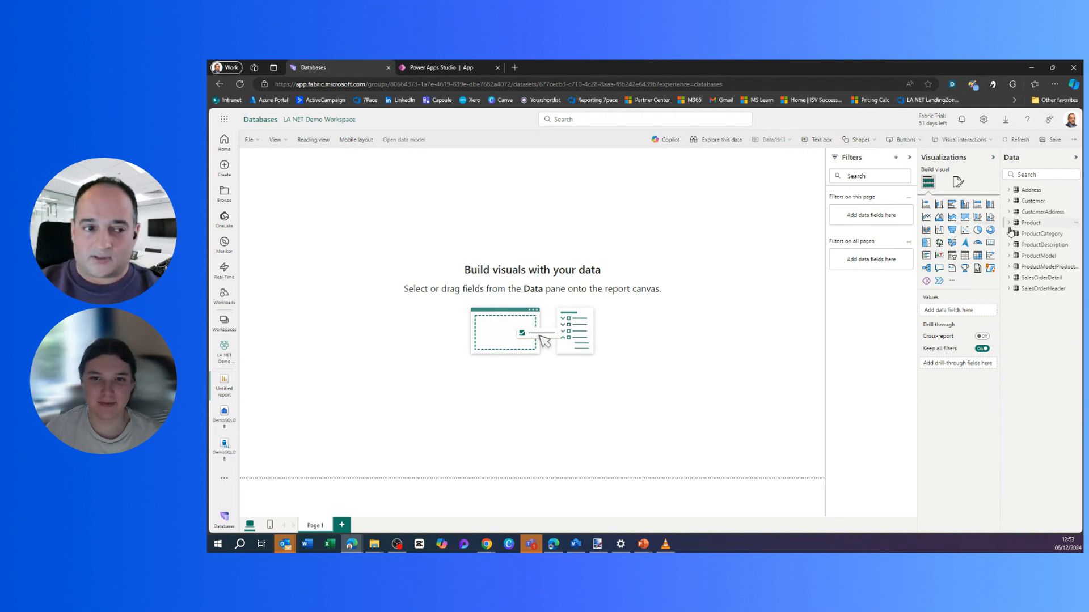
Add a Table visual showing the Customer CompanyName column.
{"action": "left_click", "coordinate": [964, 256]}
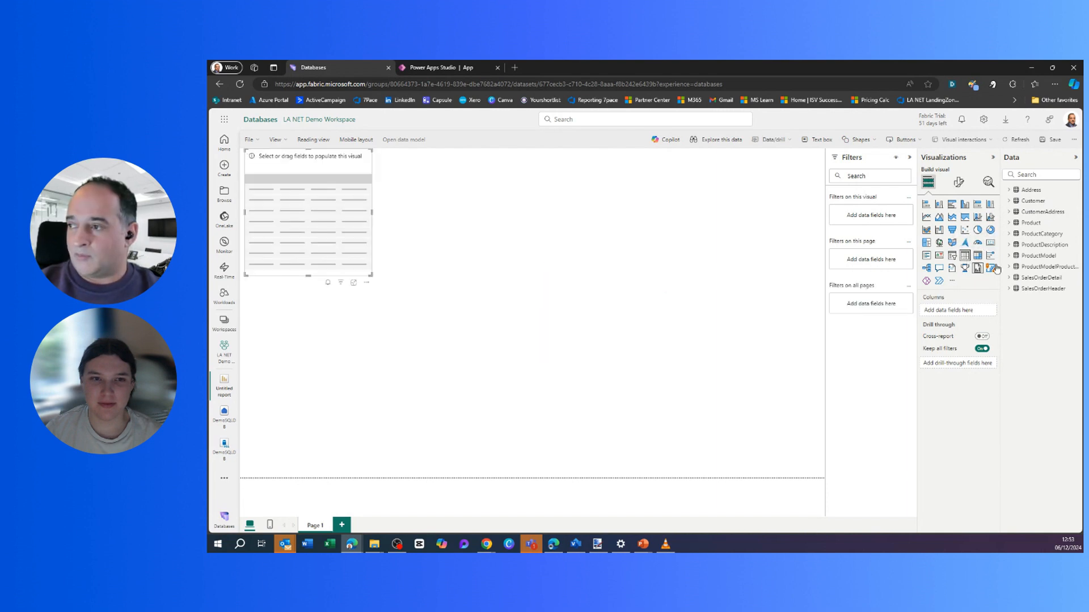
{"action": "left_click", "coordinate": [1009, 202]}
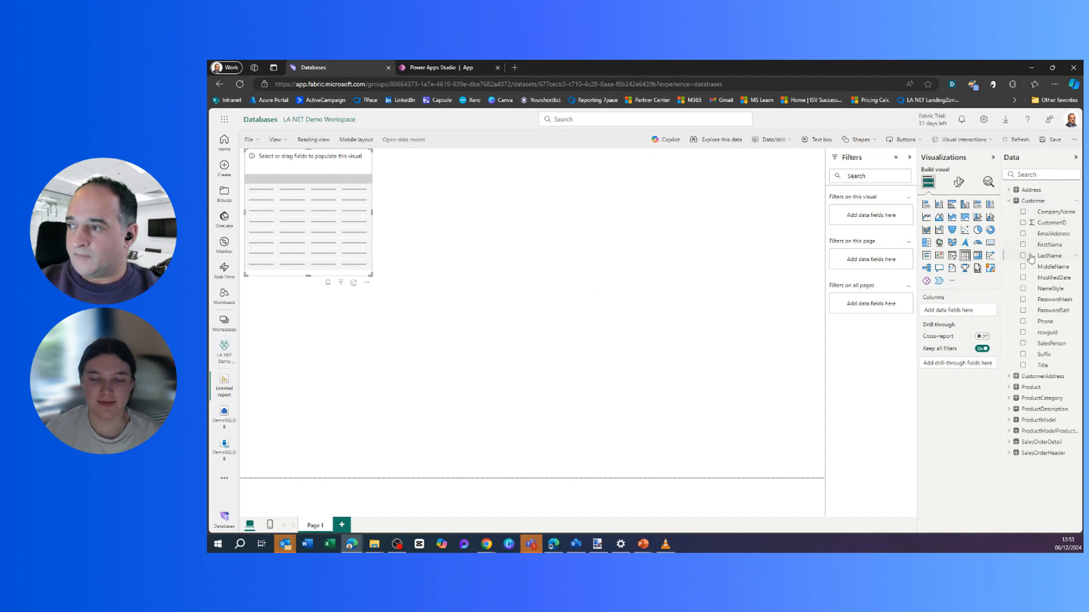
{"action": "left_click", "coordinate": [1024, 212]}
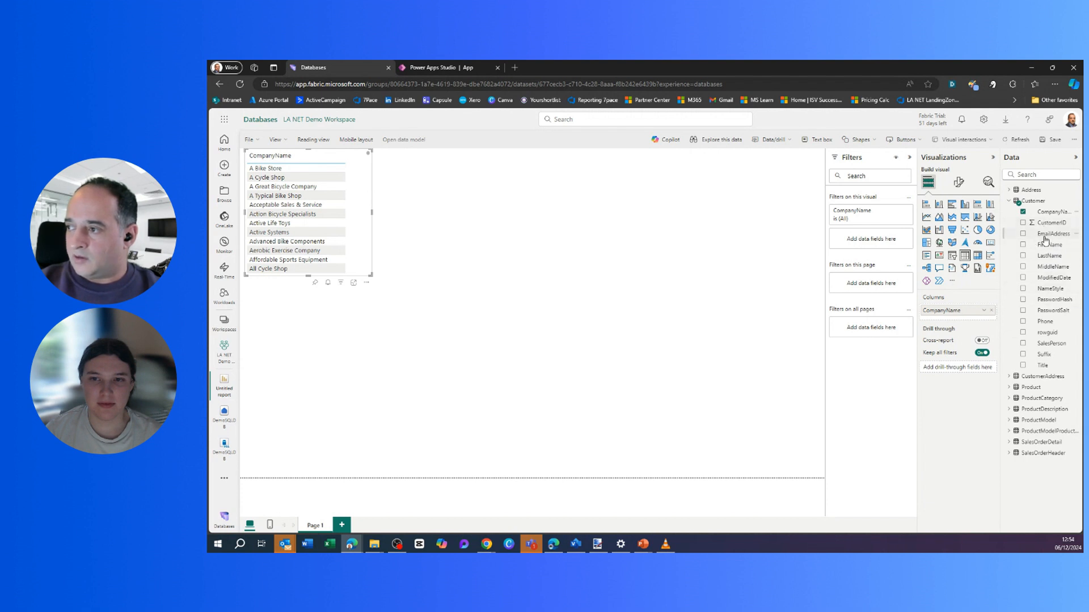
Filter the whole page to customers whose FirstName is Orlando.
{"action": "left_click_drag", "start_coordinate": [1046, 250], "coordinate": [878, 290]}
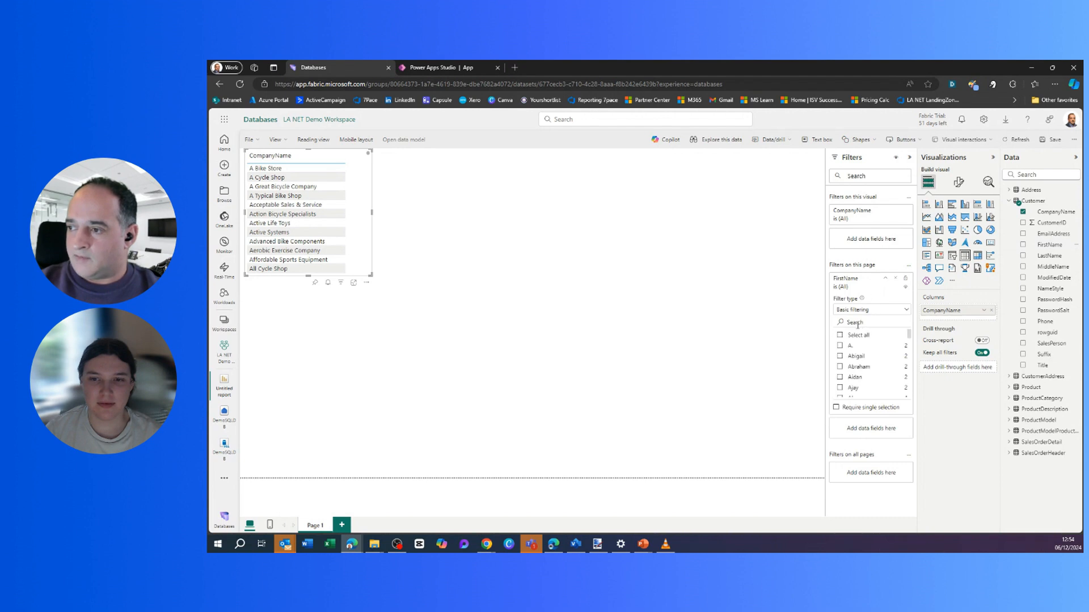
{"action": "type", "text": "c"}
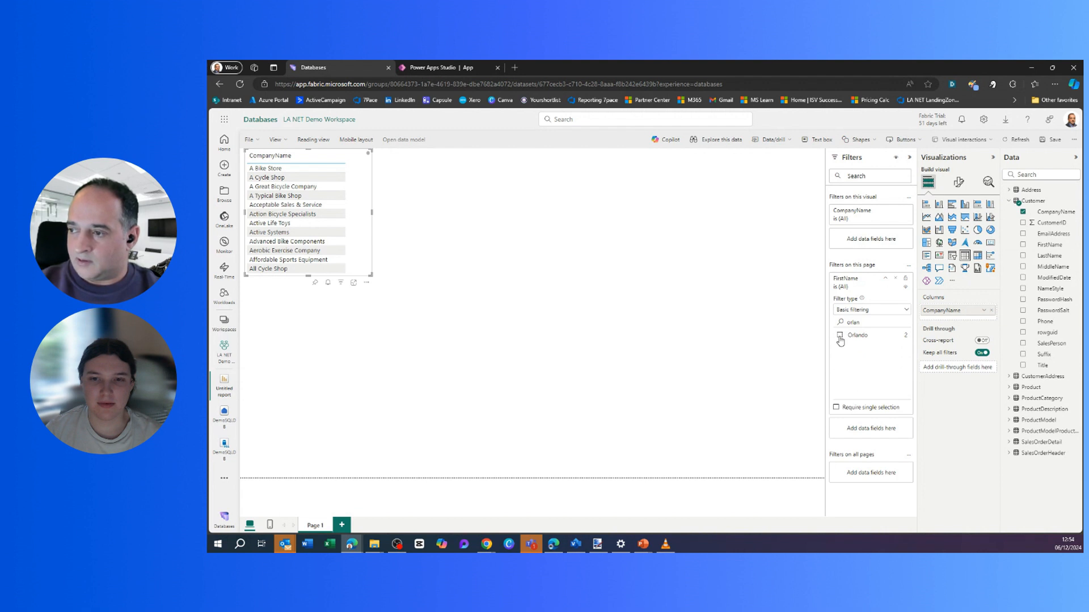
{"action": "left_click", "coordinate": [840, 336]}
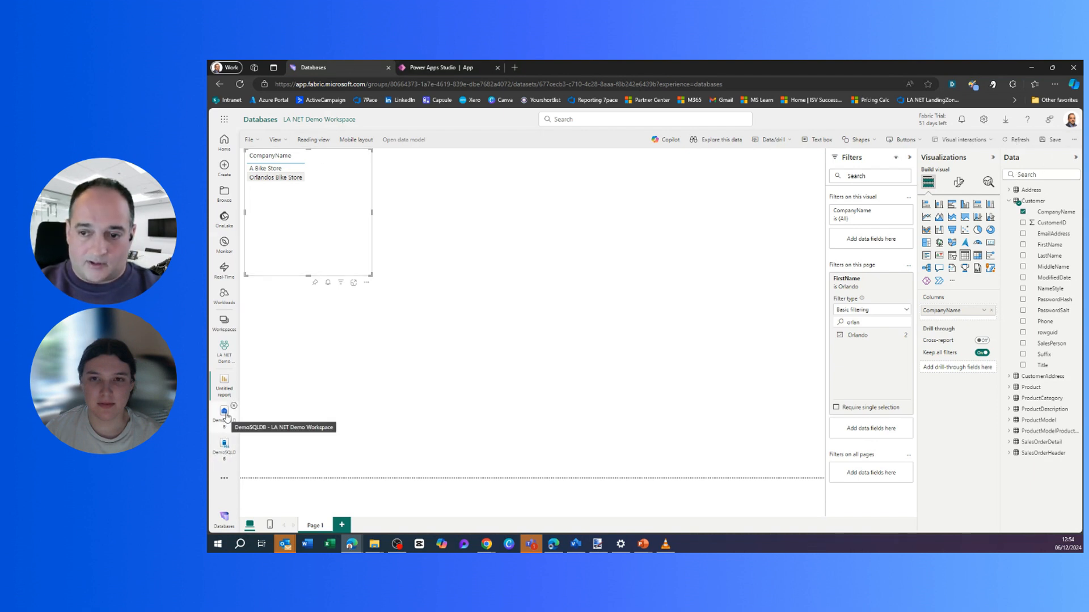
Save the report as myreport1 and return to the DemoSQLDB SQL query.
{"action": "left_click", "coordinate": [224, 447]}
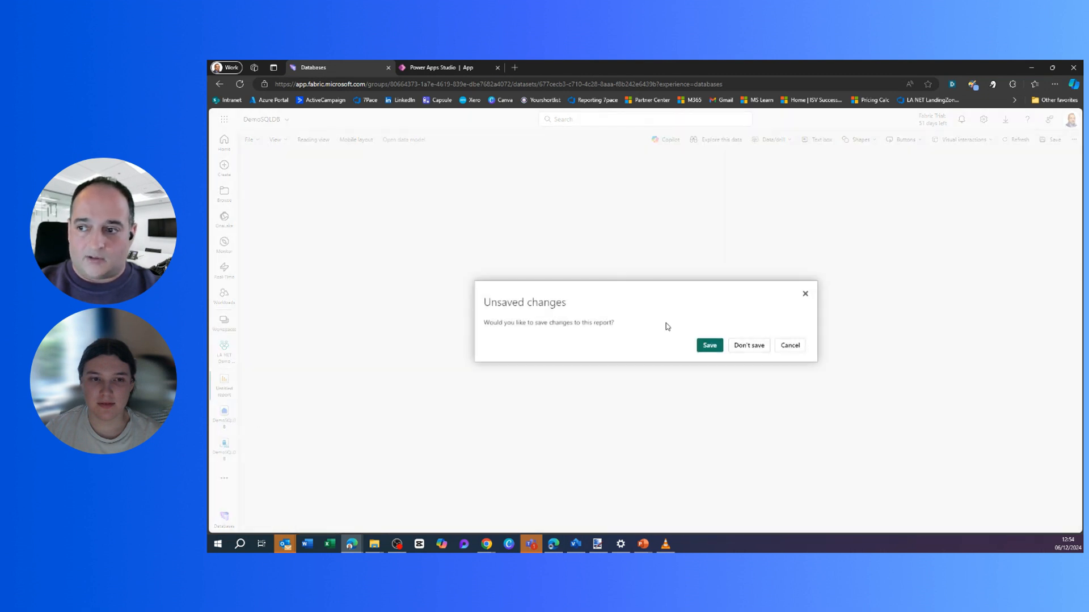
{"action": "left_click", "coordinate": [709, 346]}
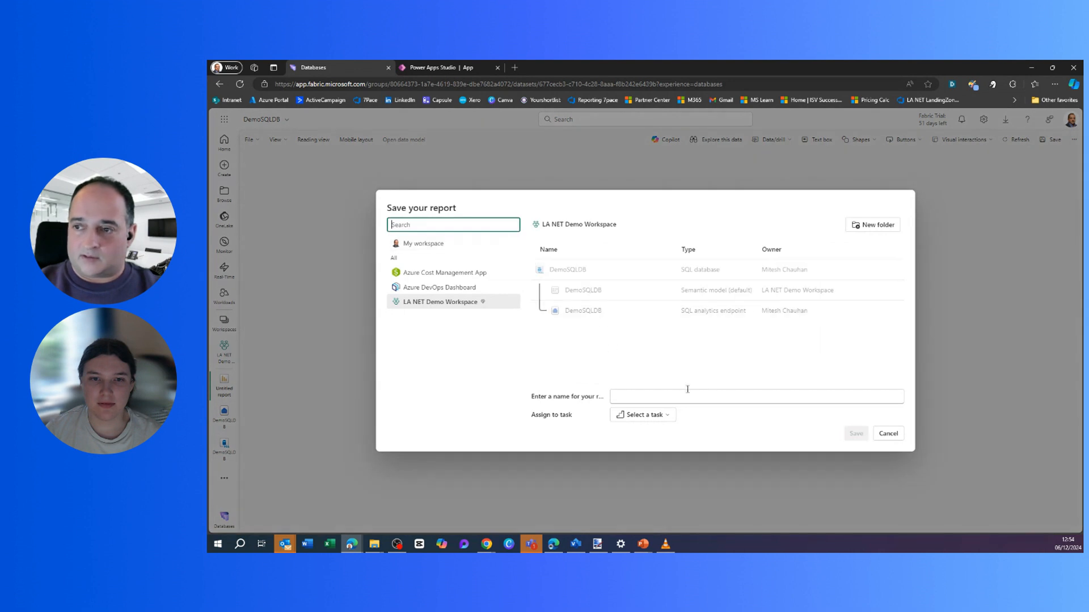
{"action": "left_click", "coordinate": [651, 398]}
{"action": "type", "text": "myreport1"}
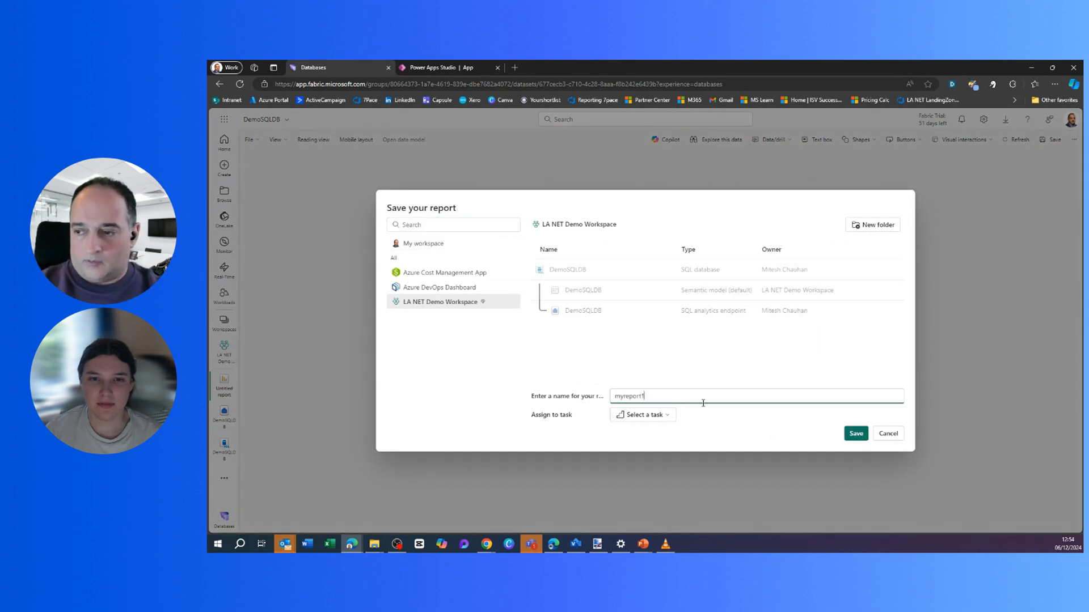
{"action": "left_click", "coordinate": [856, 434]}
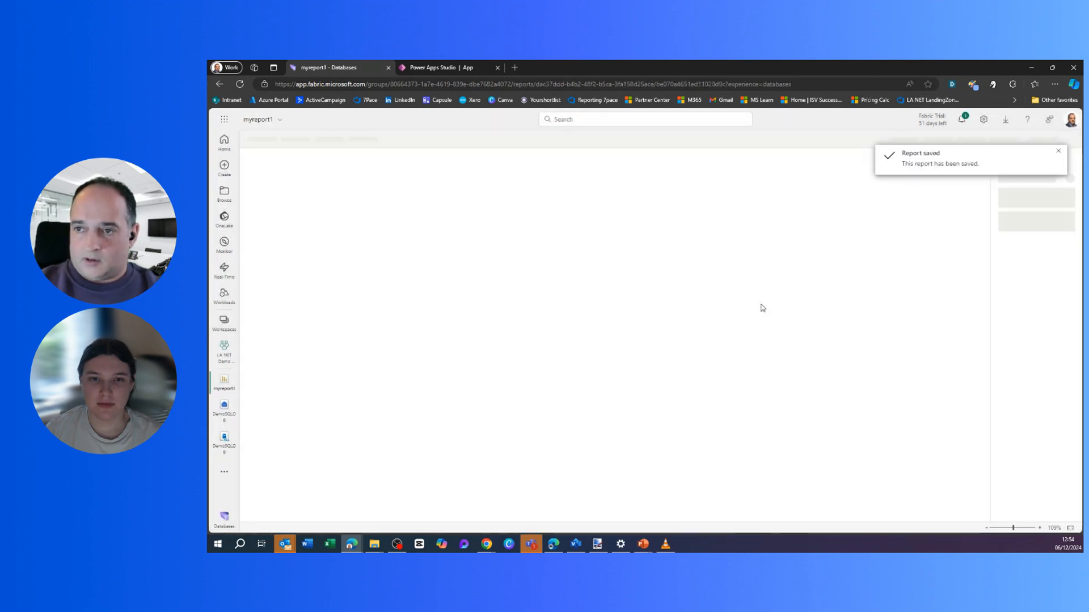
{"action": "left_click", "coordinate": [223, 420]}
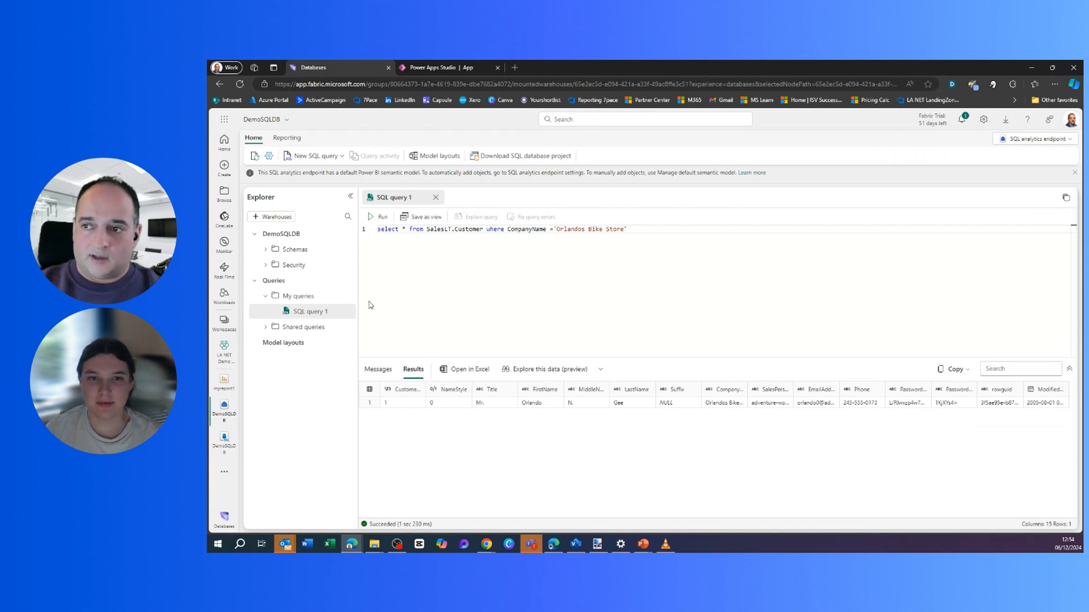
Reopen myreport1 from the left rail, then go to the Databases home page.
{"action": "left_click", "coordinate": [226, 384]}
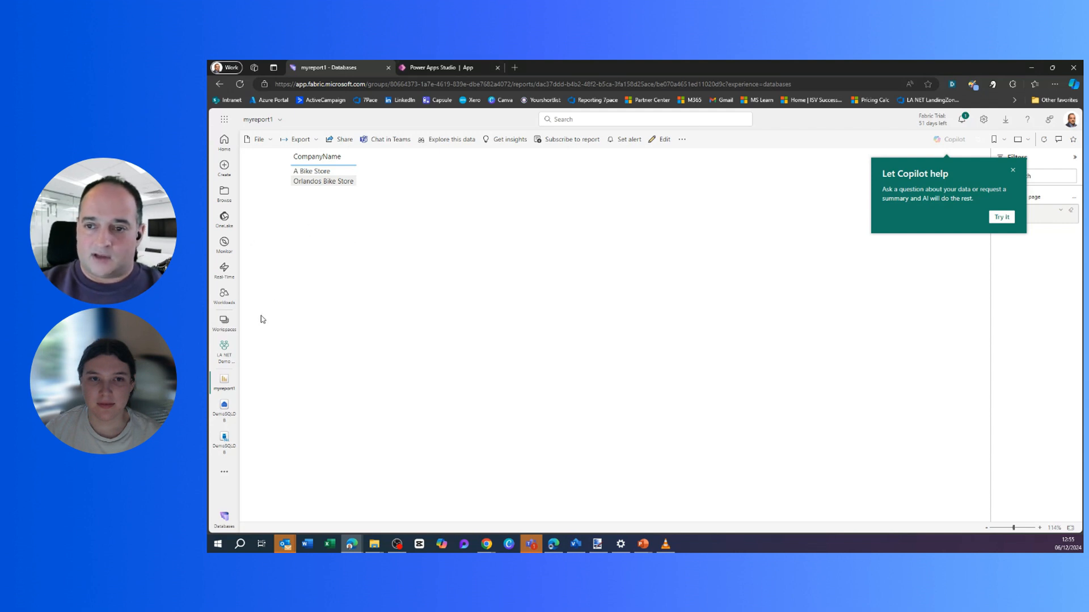
{"action": "left_click", "coordinate": [219, 137]}
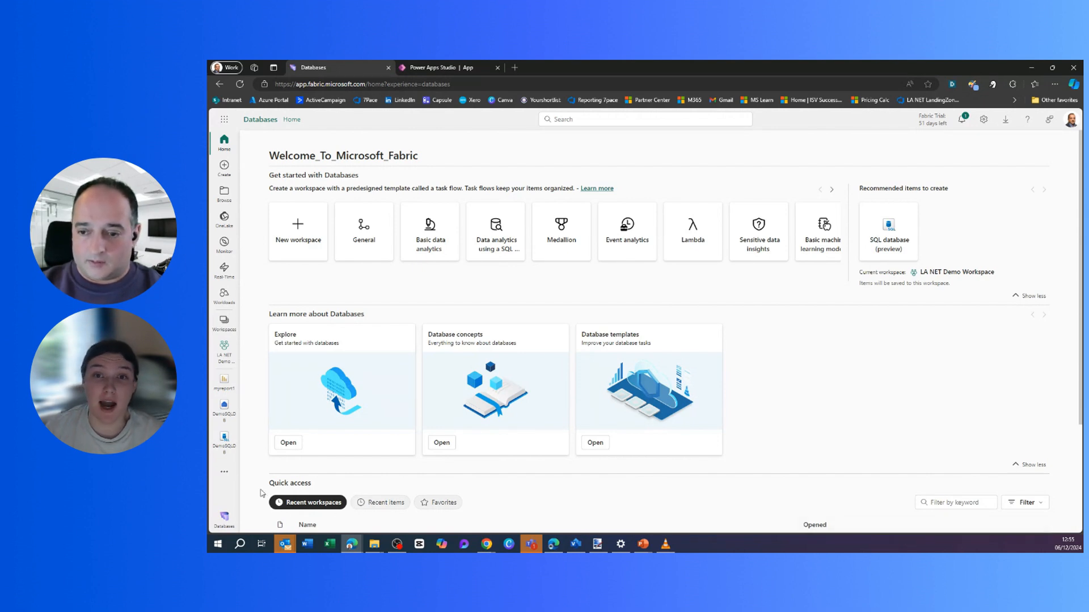
View DemoSQLDB's settings, then leave the report without saving for the DemoSQLDB endpoint.
{"action": "left_click", "coordinate": [225, 442]}
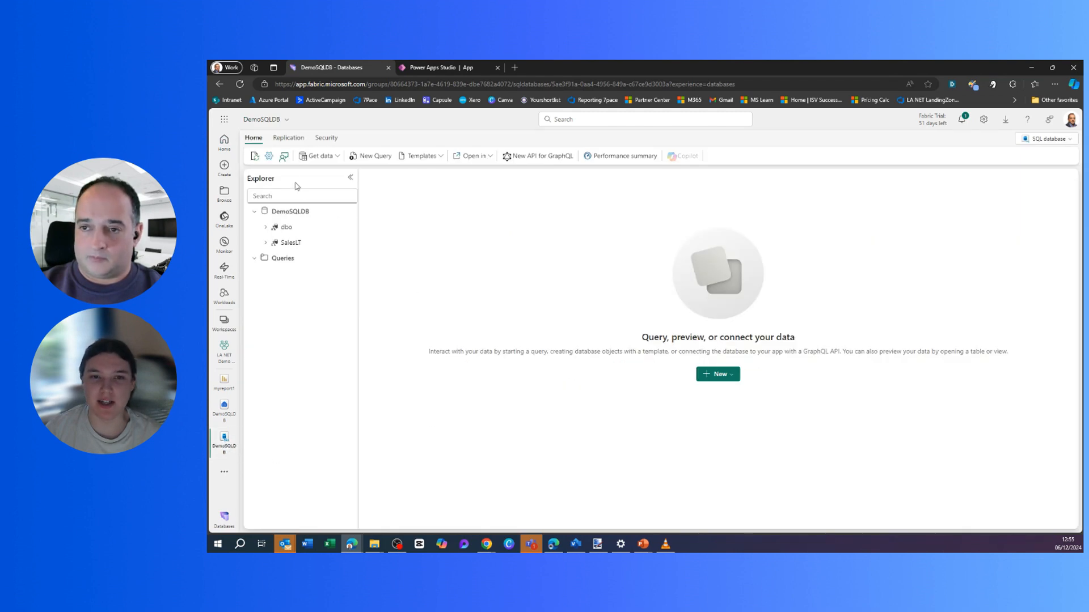
{"action": "left_click", "coordinate": [269, 161]}
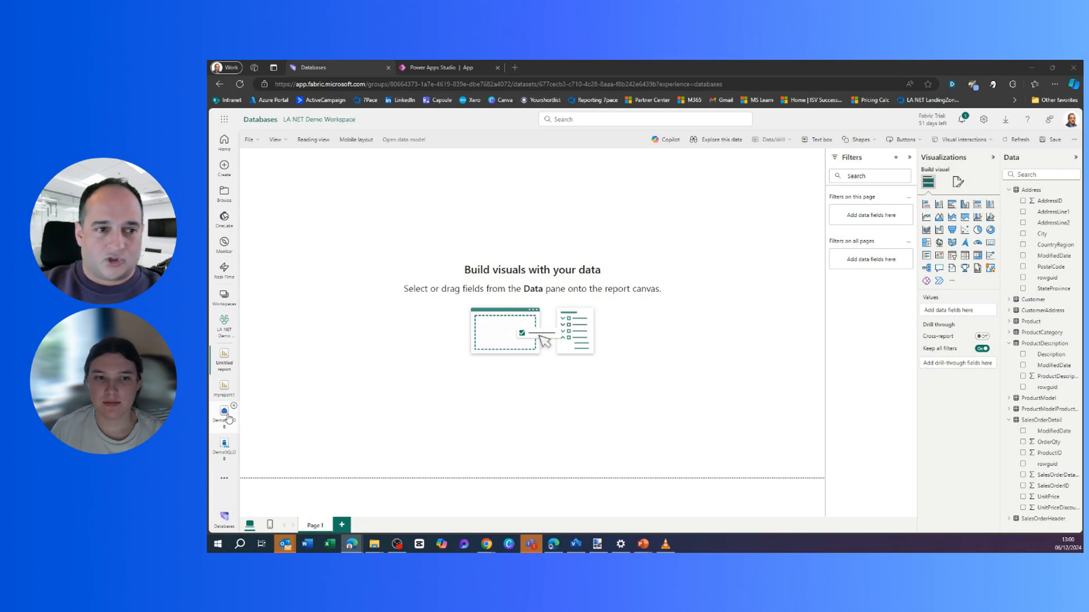
{"action": "left_click", "coordinate": [227, 417]}
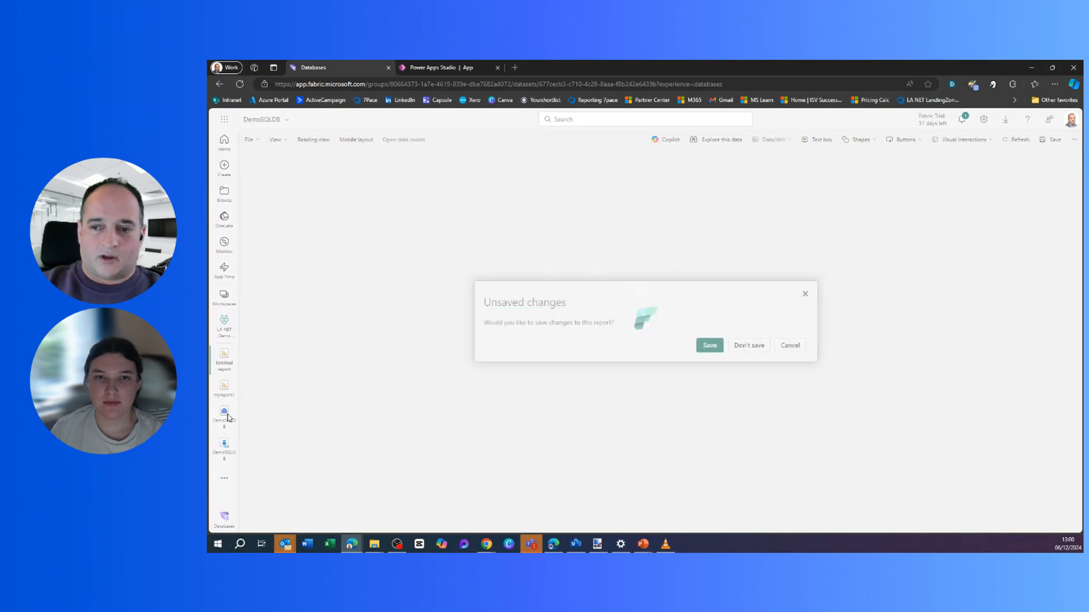
{"action": "left_click", "coordinate": [759, 346]}
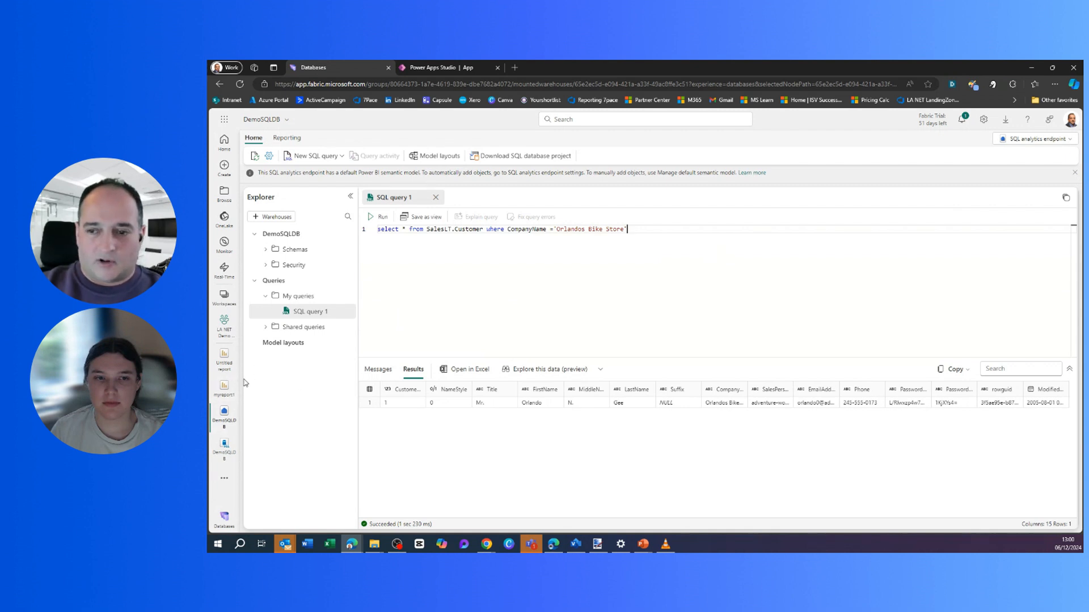
Start a new report charting total OrderQty from SalesOrderDetail.
{"action": "left_click", "coordinate": [288, 141]}
{"action": "left_click", "coordinate": [272, 156]}
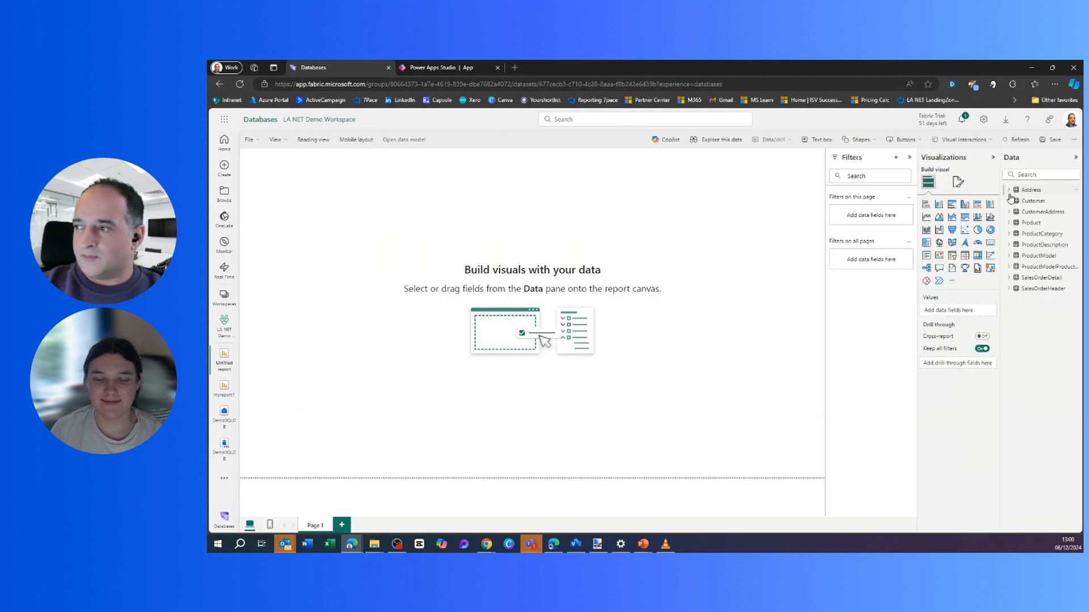
{"action": "left_click", "coordinate": [1009, 277]}
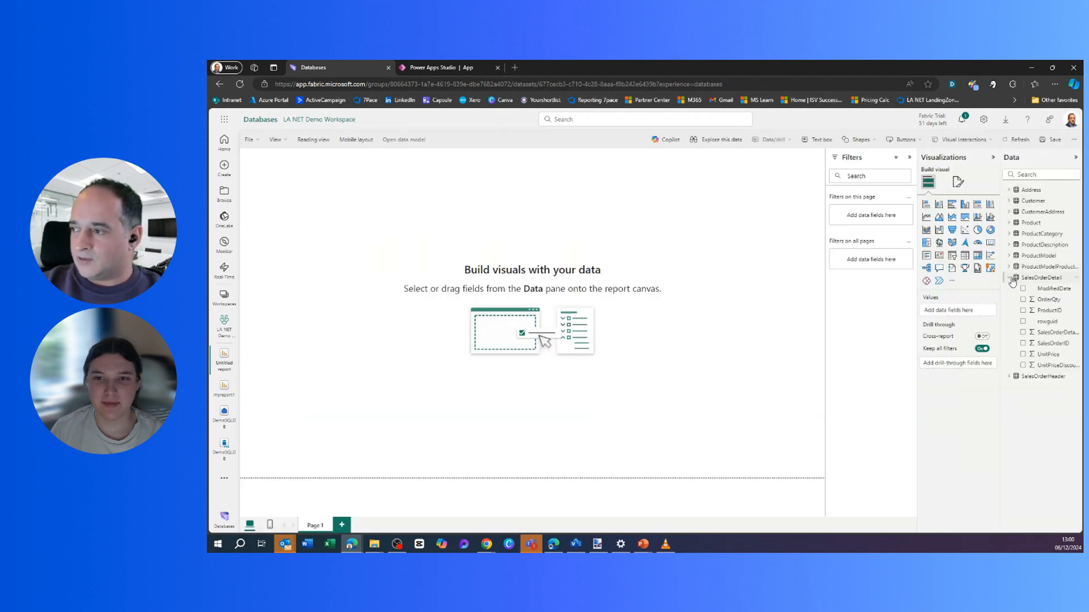
{"action": "left_click", "coordinate": [1023, 300]}
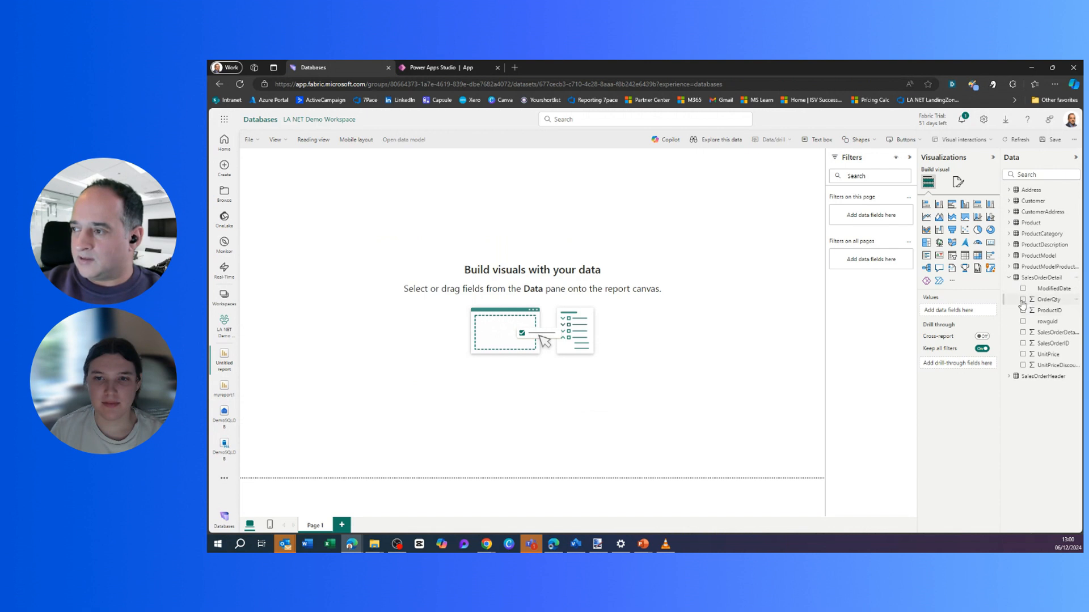
Break OrderQty down by Address CountryRegion as an enlarged pie chart.
{"action": "left_click", "coordinate": [1010, 201]}
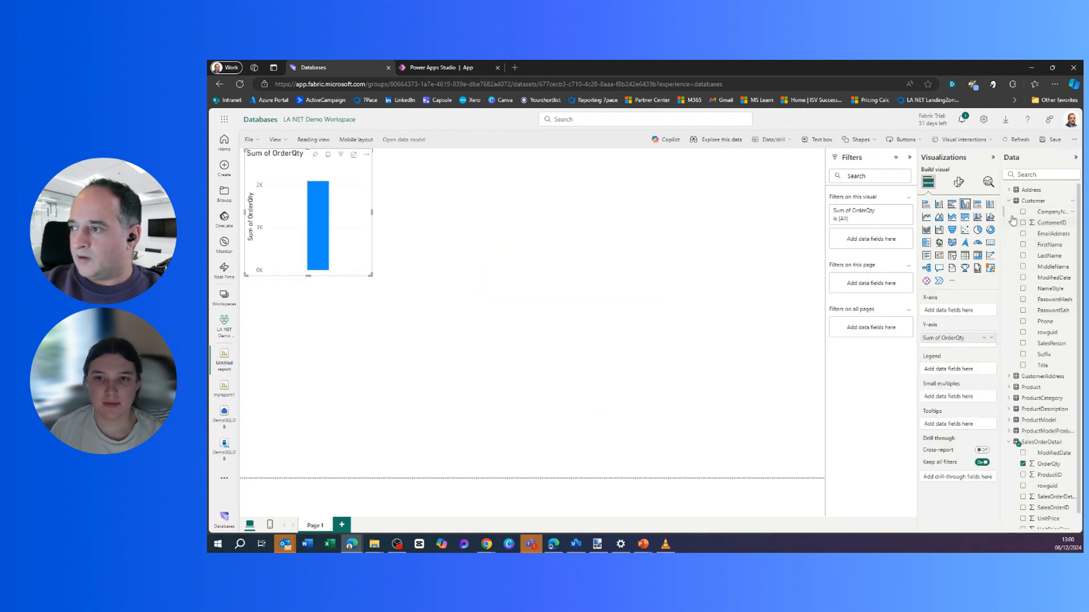
{"action": "left_click", "coordinate": [1009, 201]}
{"action": "left_click", "coordinate": [1009, 190]}
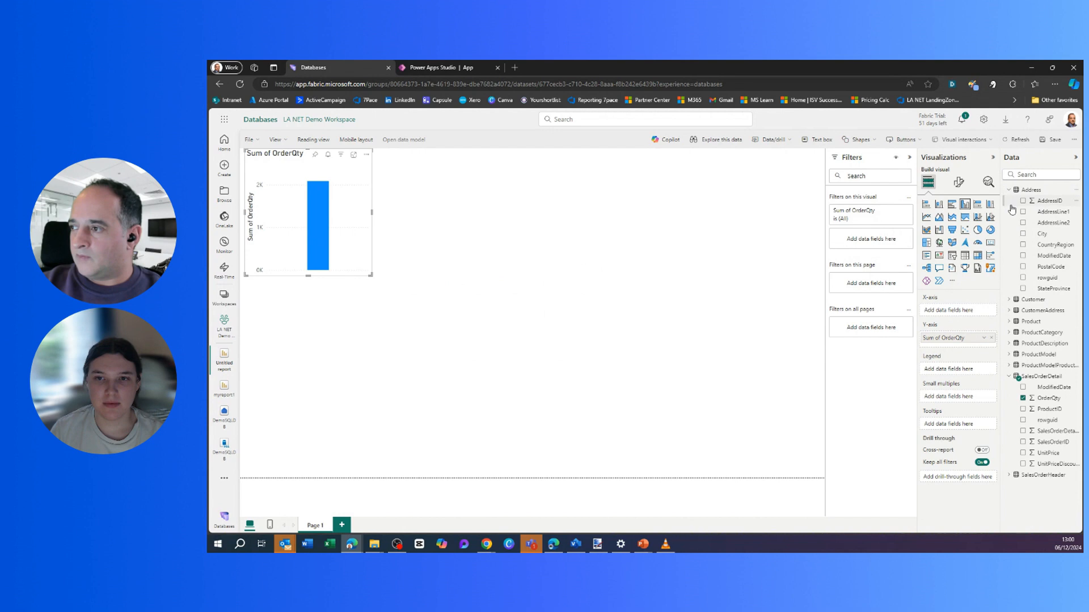
{"action": "left_click", "coordinate": [1024, 246]}
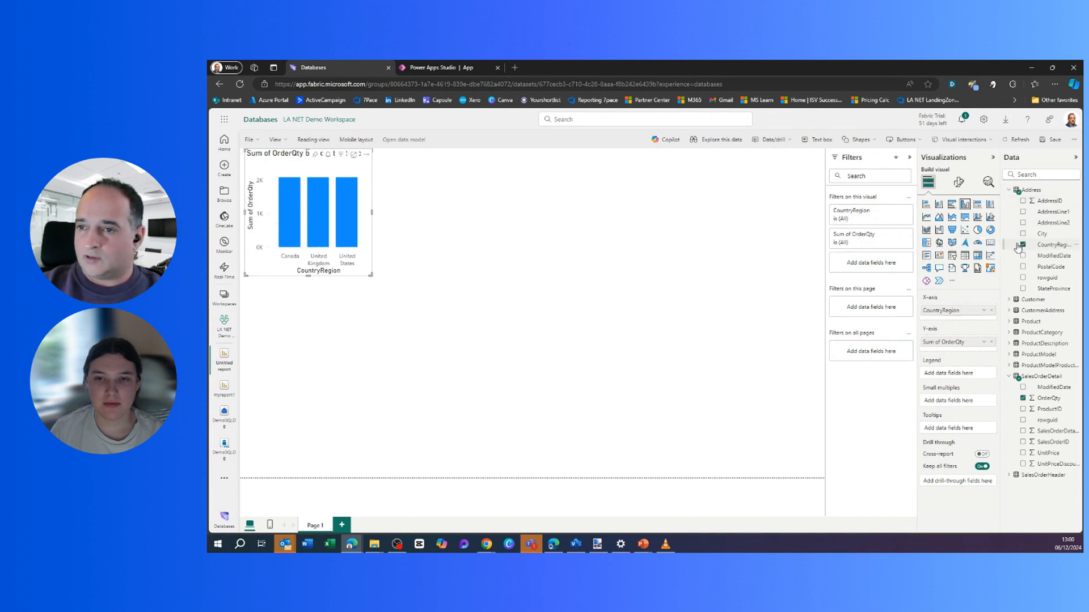
{"action": "left_click", "coordinate": [979, 231]}
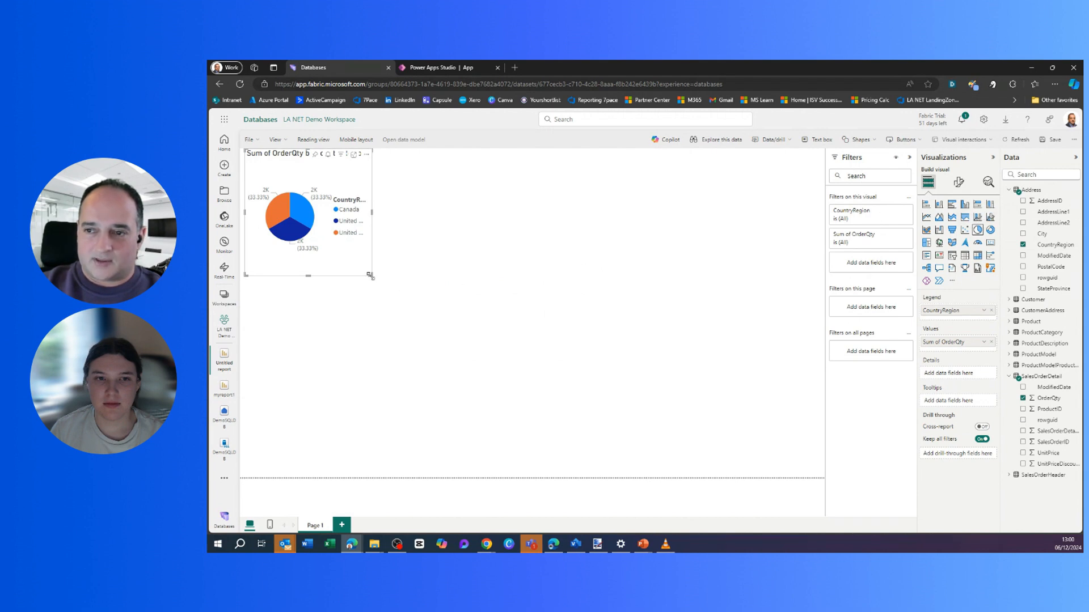
{"action": "left_click_drag", "start_coordinate": [372, 277], "coordinate": [483, 379]}
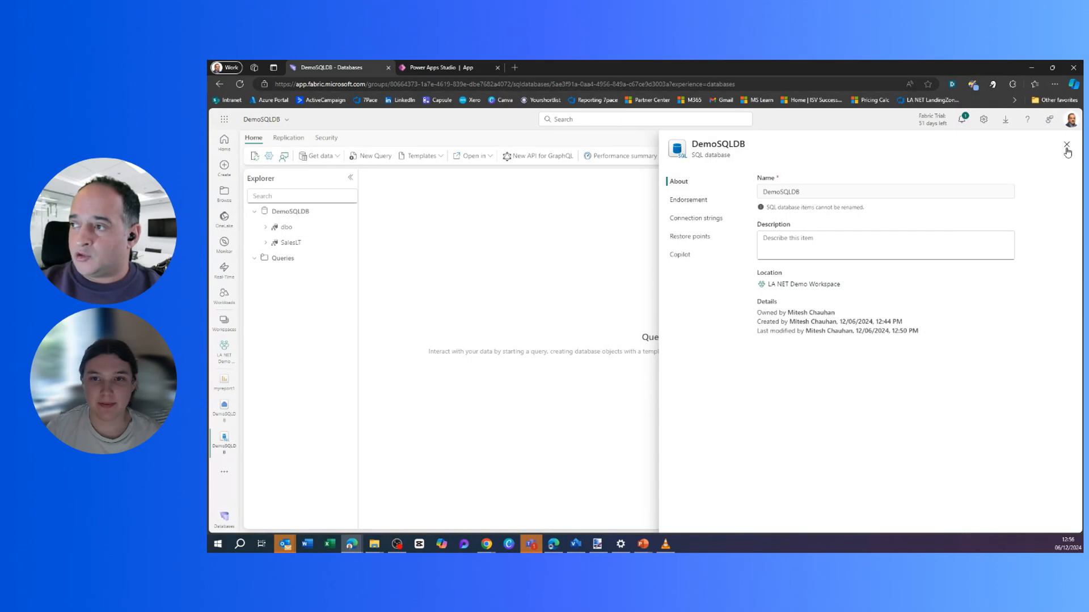
{"action": "left_click", "coordinate": [1067, 152]}
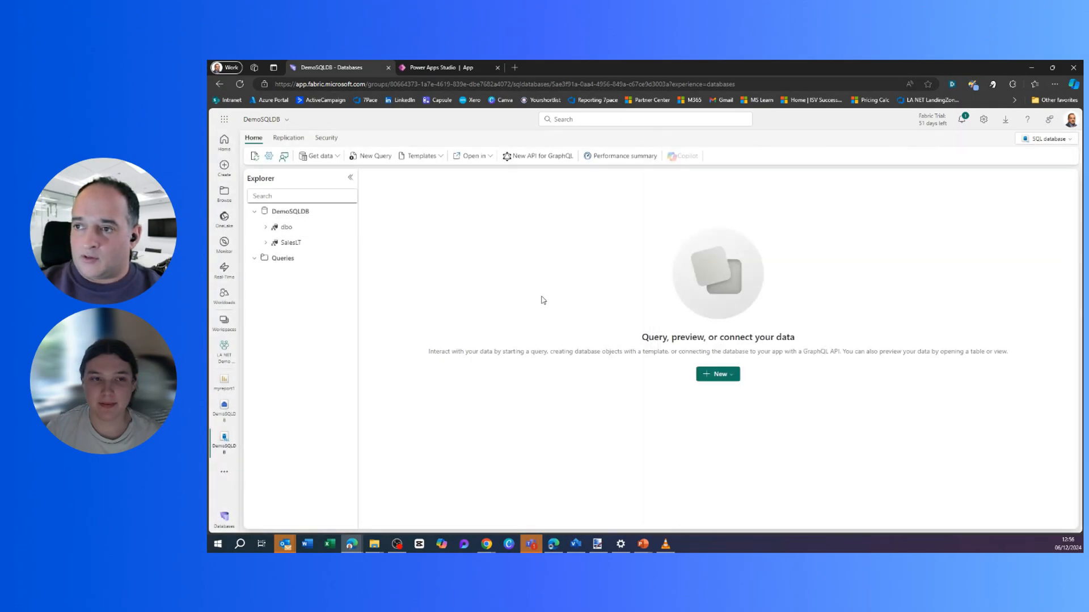